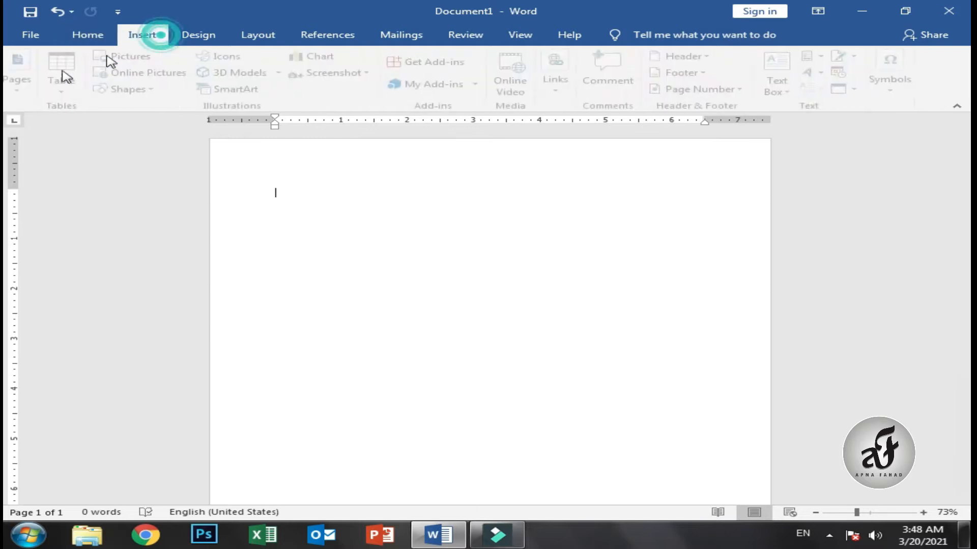
- Insert a table of ten columns by eight rows and show its layout tools
{"action": "left_click", "coordinate": [67, 71]}
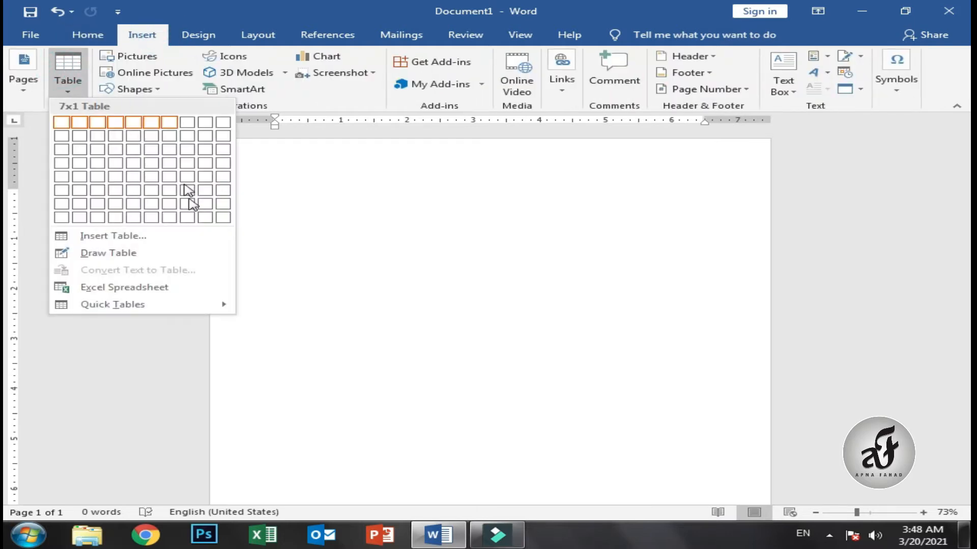
{"action": "left_click", "coordinate": [224, 217]}
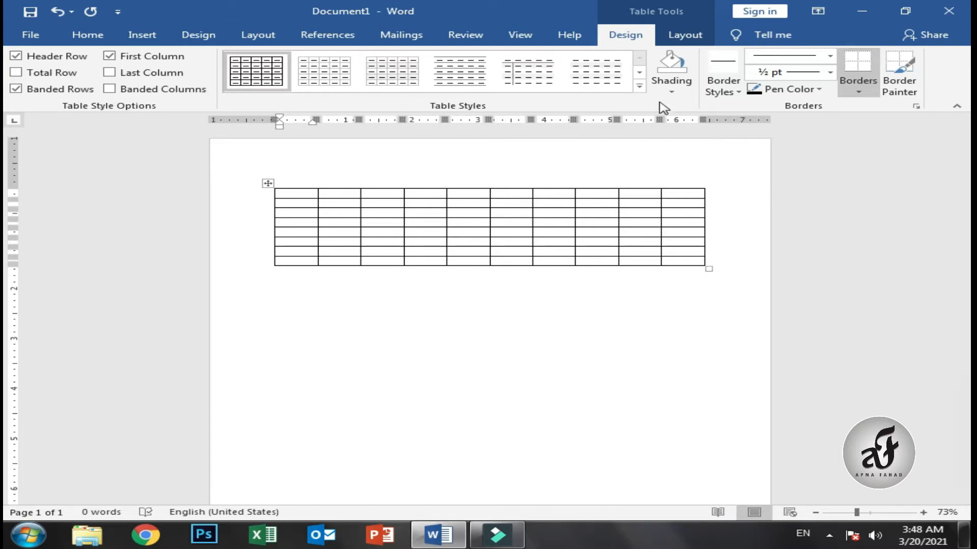
{"action": "left_click", "coordinate": [686, 38]}
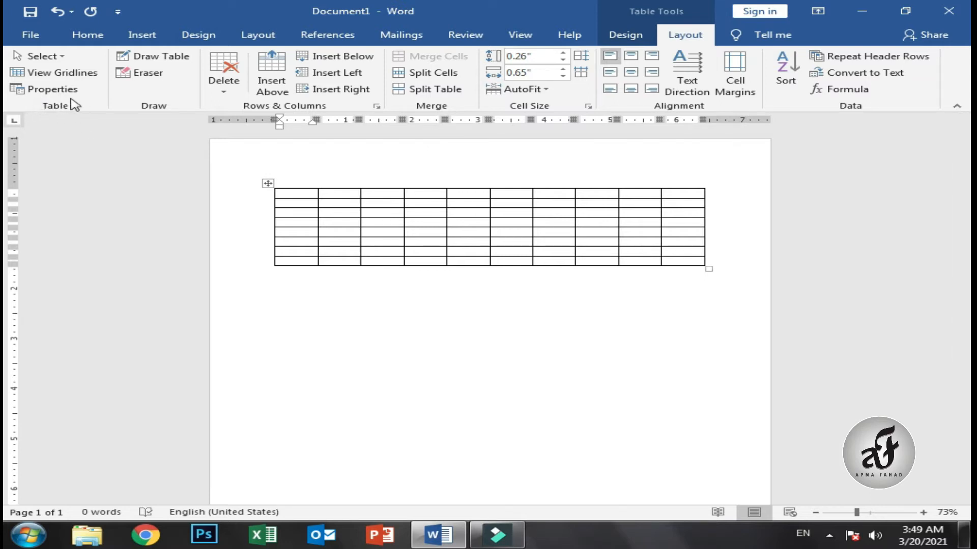
- Select the table's first cell and extend the selection to its entire first column
{"action": "left_click", "coordinate": [62, 57]}
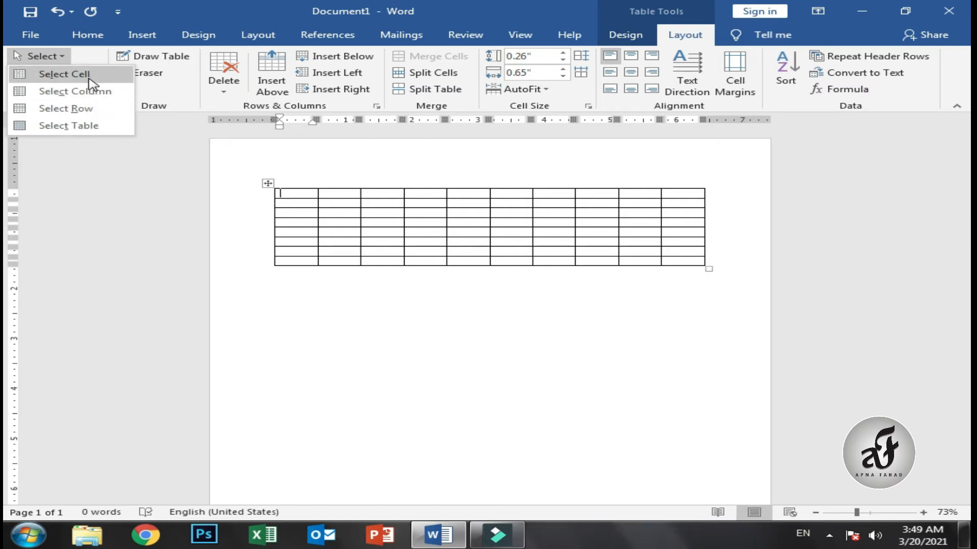
{"action": "left_click", "coordinate": [305, 193]}
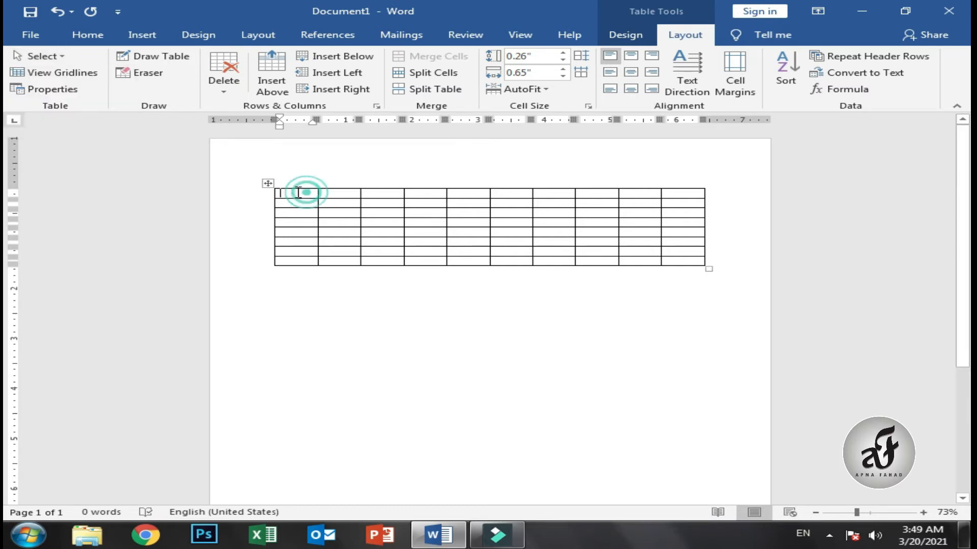
{"action": "mouse_move", "coordinate": [290, 192]}
{"action": "left_mouse_down"}
{"action": "mouse_move", "coordinate": [693, 209]}
{"action": "mouse_move", "coordinate": [689, 261]}
{"action": "mouse_move", "coordinate": [516, 206]}
{"action": "mouse_move", "coordinate": [305, 196]}
{"action": "left_mouse_up"}
{"action": "left_click", "coordinate": [299, 192]}
{"action": "left_click", "coordinate": [45, 56]}
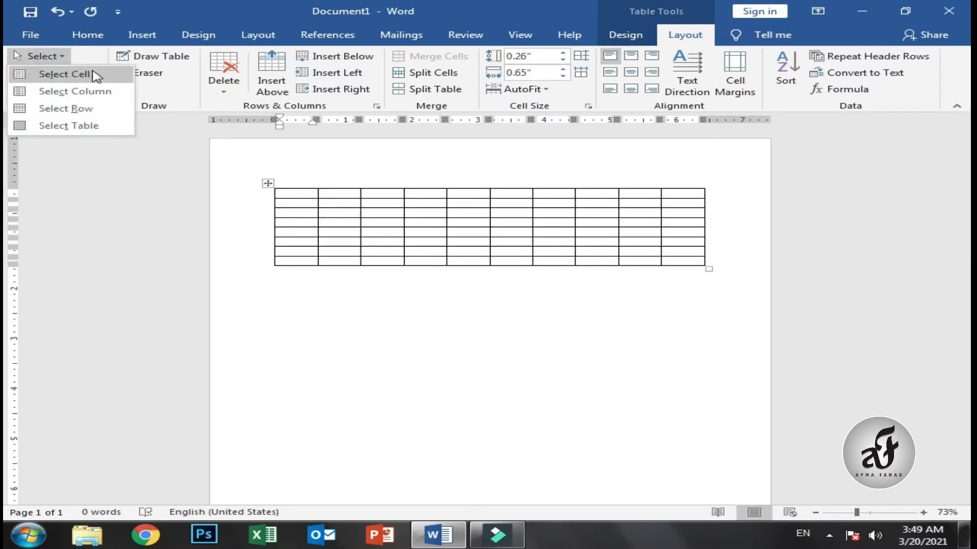
{"action": "left_click", "coordinate": [92, 71]}
{"action": "left_click", "coordinate": [39, 56]}
{"action": "left_click", "coordinate": [76, 90]}
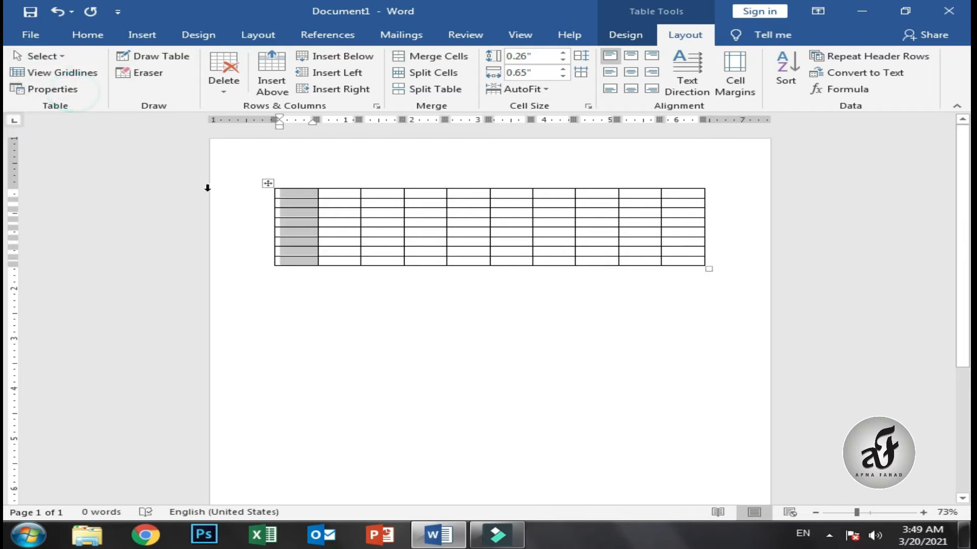
- Select the table's fourth row and the entire table, and return the cursor to the first cell
{"action": "left_click", "coordinate": [328, 224]}
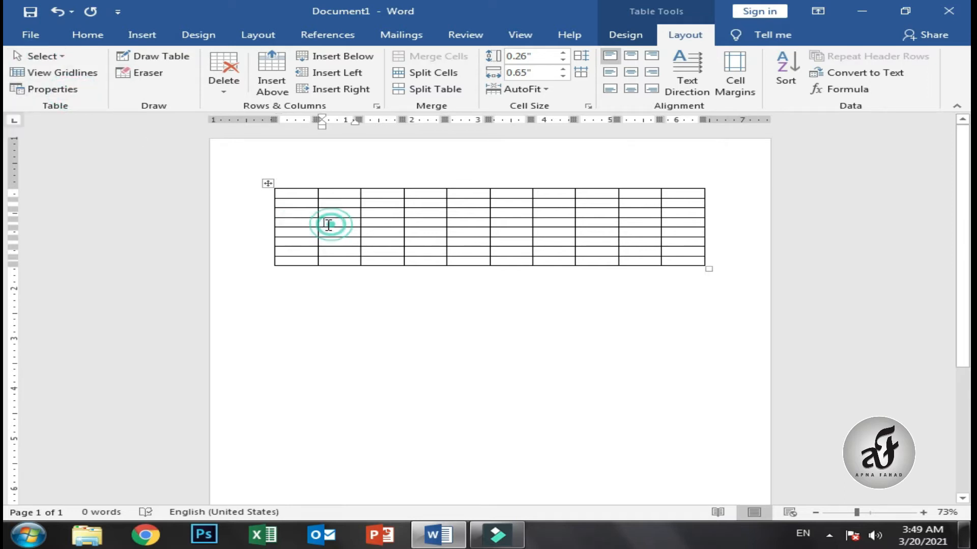
{"action": "left_click", "coordinate": [41, 56]}
{"action": "left_click", "coordinate": [100, 114]}
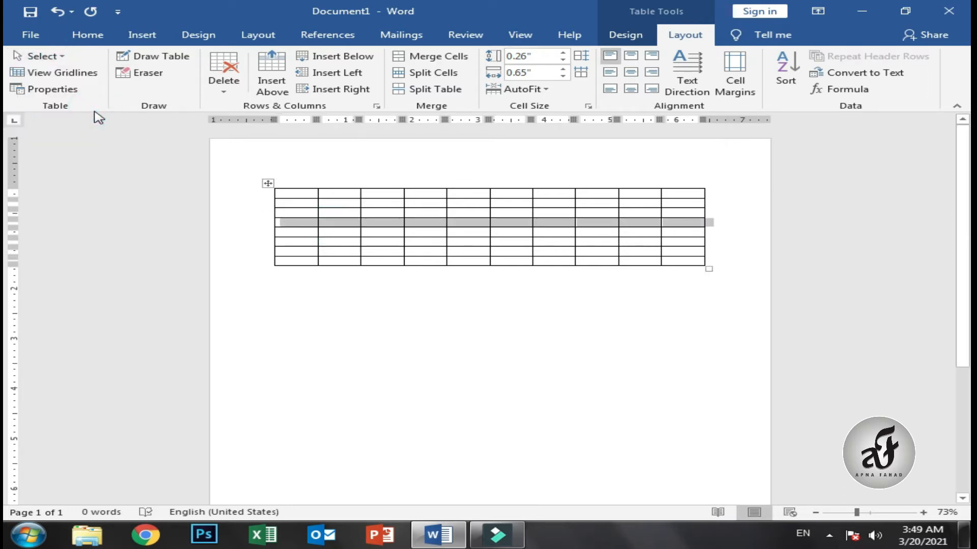
{"action": "left_click", "coordinate": [40, 57]}
{"action": "left_click", "coordinate": [86, 124]}
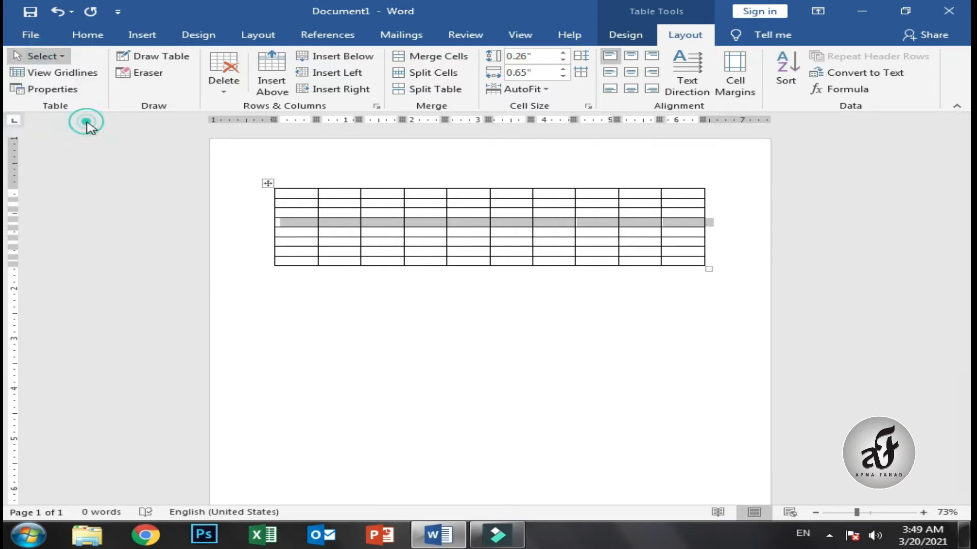
{"action": "left_click", "coordinate": [295, 195]}
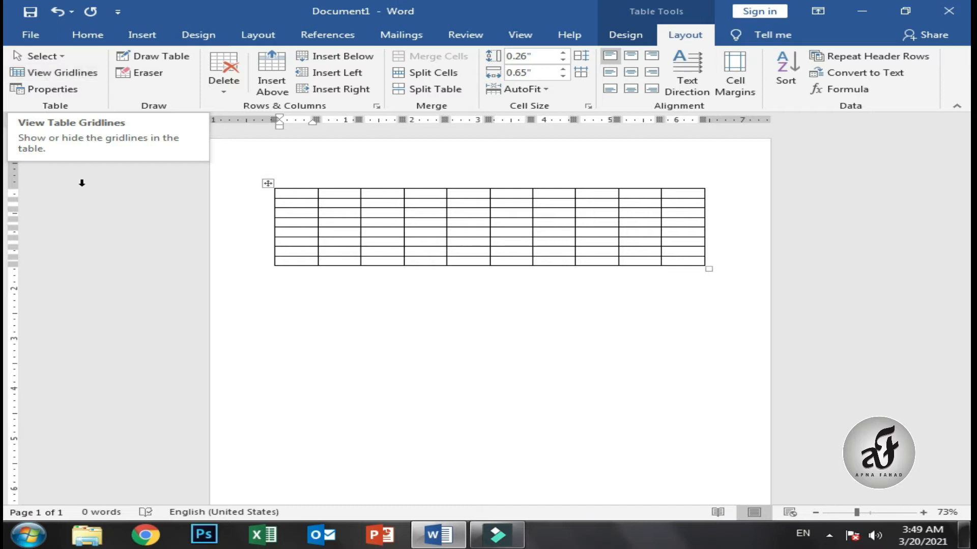
- Review the table's size, alignment and text wrapping settings in Table Properties and close the dialog
{"action": "left_click", "coordinate": [51, 90]}
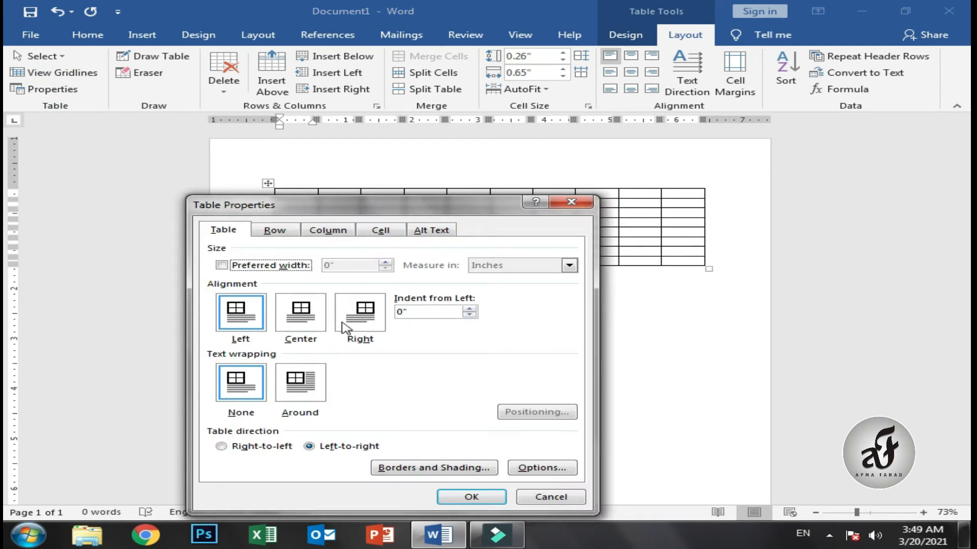
{"action": "left_click", "coordinate": [570, 203]}
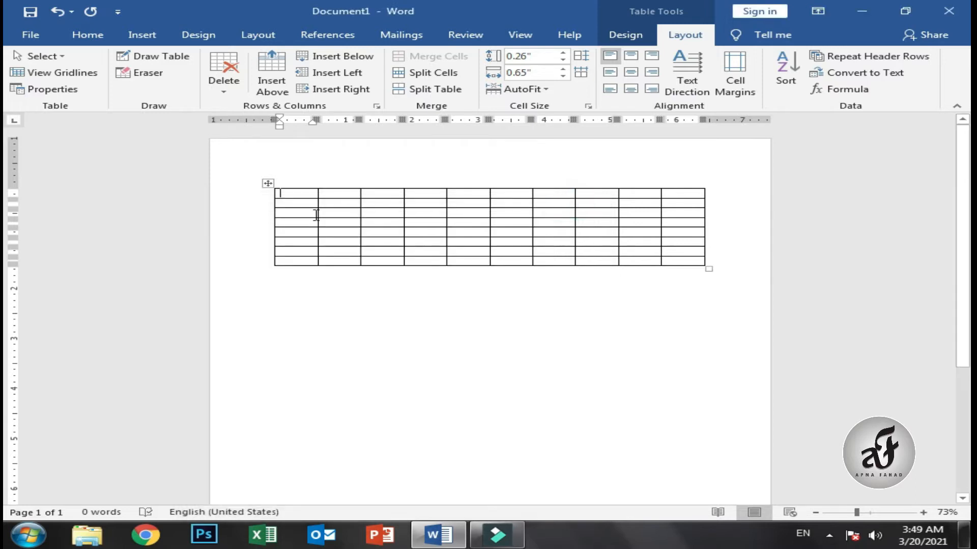
- Draw a single-cell table about 3.94" wide and 1.74" high below the existing table
{"action": "left_click", "coordinate": [161, 59]}
{"action": "left_click_drag", "start_coordinate": [313, 290], "coordinate": [573, 370]}
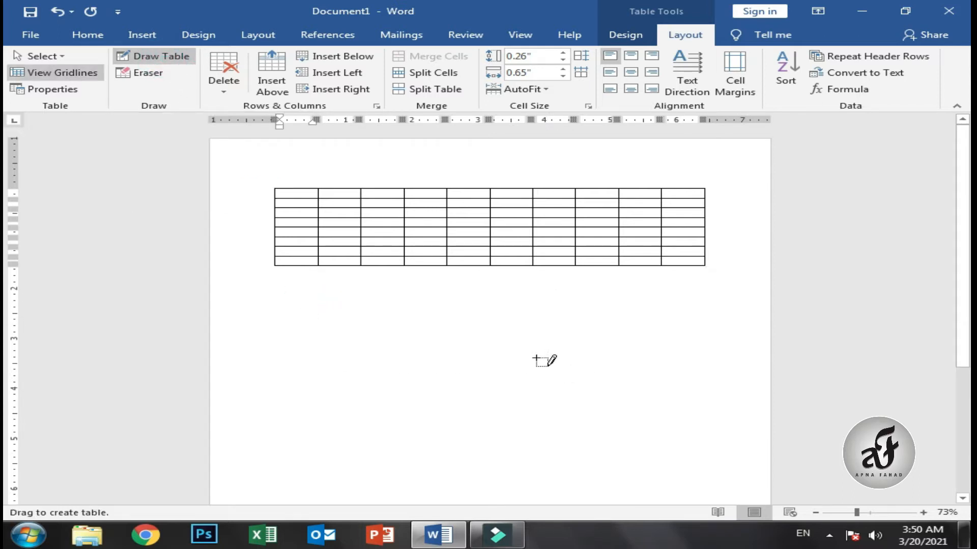
{"action": "left_click", "coordinate": [148, 72]}
{"action": "left_click", "coordinate": [338, 280]}
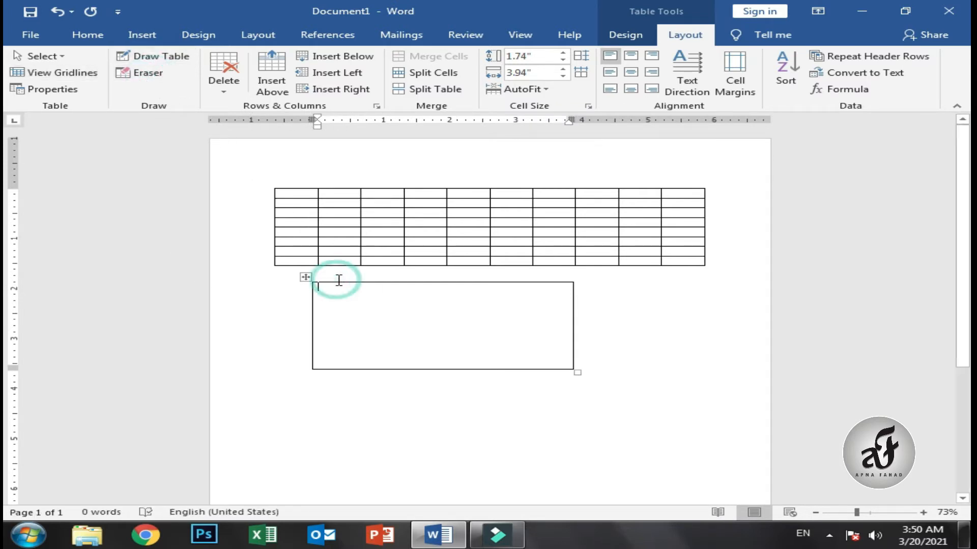
- Erase the border between the second and third columns below the first row, along with the drawn table's top edge
{"action": "left_click", "coordinate": [145, 72]}
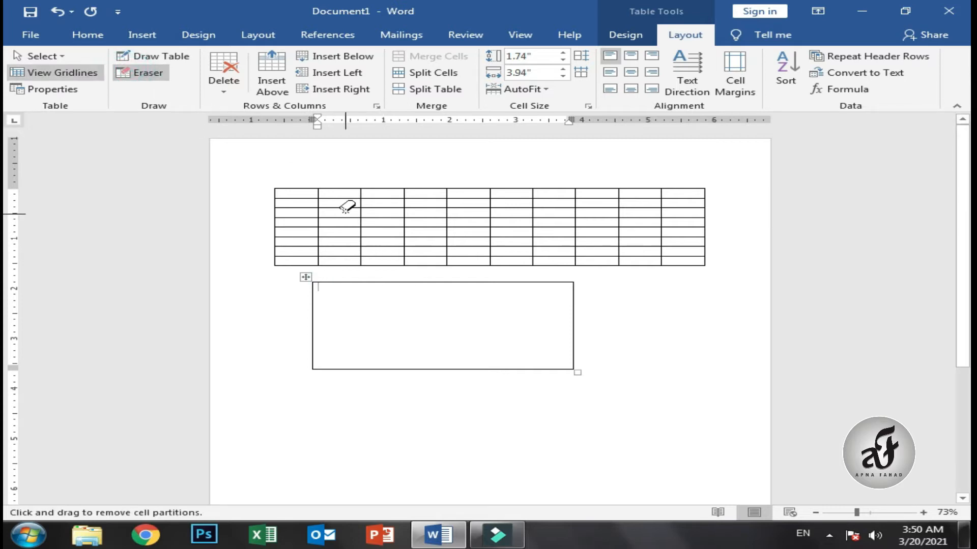
{"action": "mouse_move", "coordinate": [359, 201]}
{"action": "left_mouse_down"}
{"action": "mouse_move", "coordinate": [364, 245]}
{"action": "mouse_move", "coordinate": [350, 262]}
{"action": "mouse_move", "coordinate": [366, 288]}
{"action": "mouse_move", "coordinate": [376, 285]}
{"action": "left_mouse_up"}
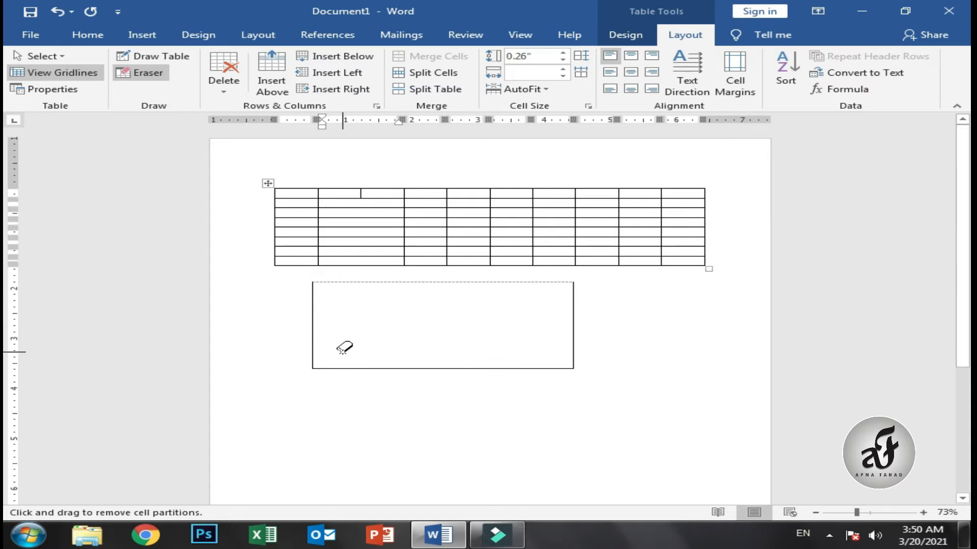
- Undo the border erasing and the drawn table, and turn the Eraser off
{"action": "key", "text": "ctrl+z"}
{"action": "key", "text": "ctrl+z"}
{"action": "key", "text": "ctrl+z"}
{"action": "key", "text": "ctrl+z"}
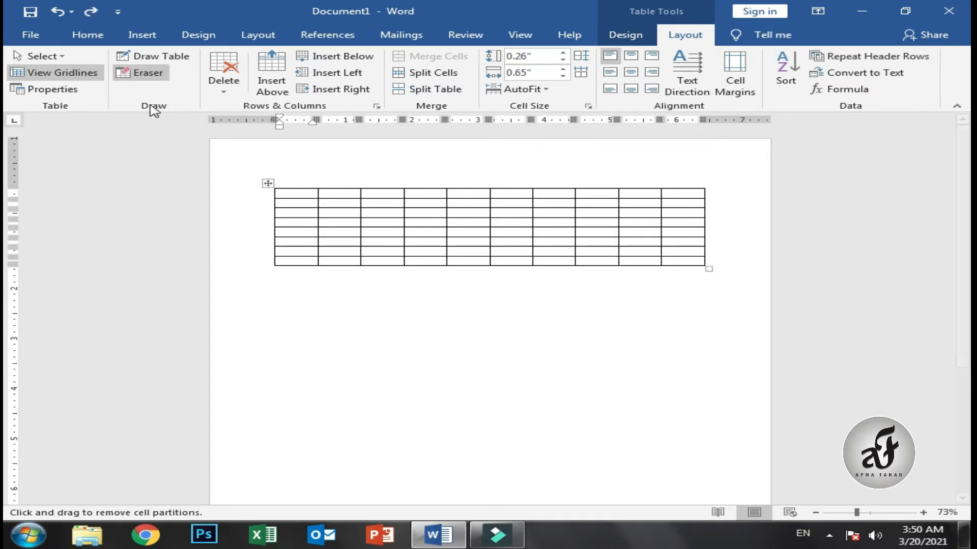
{"action": "left_click", "coordinate": [148, 75]}
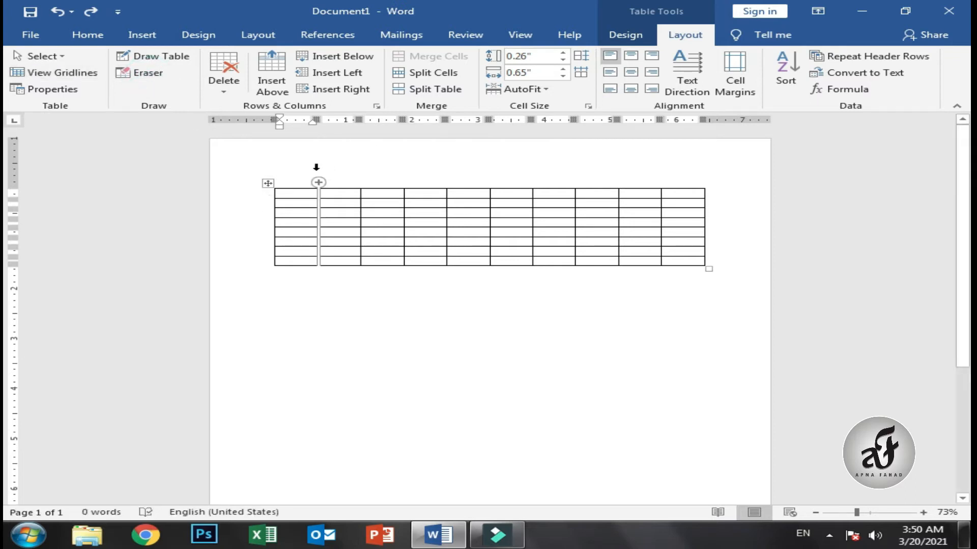
{"action": "left_click", "coordinate": [233, 94]}
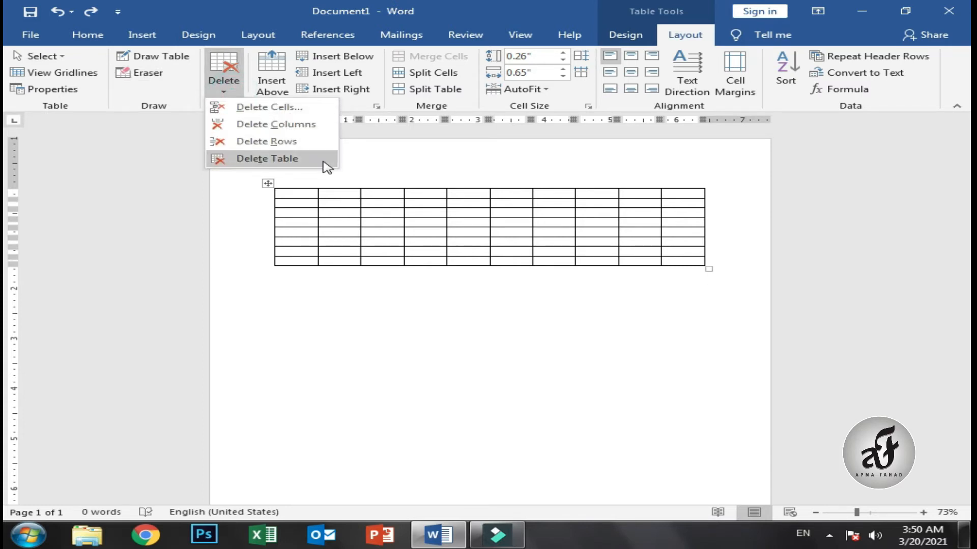
{"action": "left_click", "coordinate": [301, 202]}
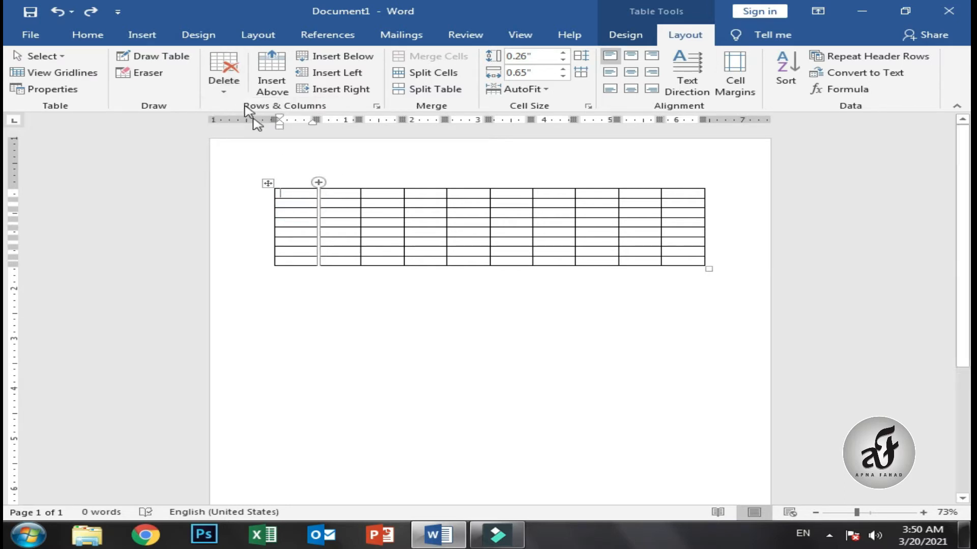
{"action": "left_click", "coordinate": [224, 84]}
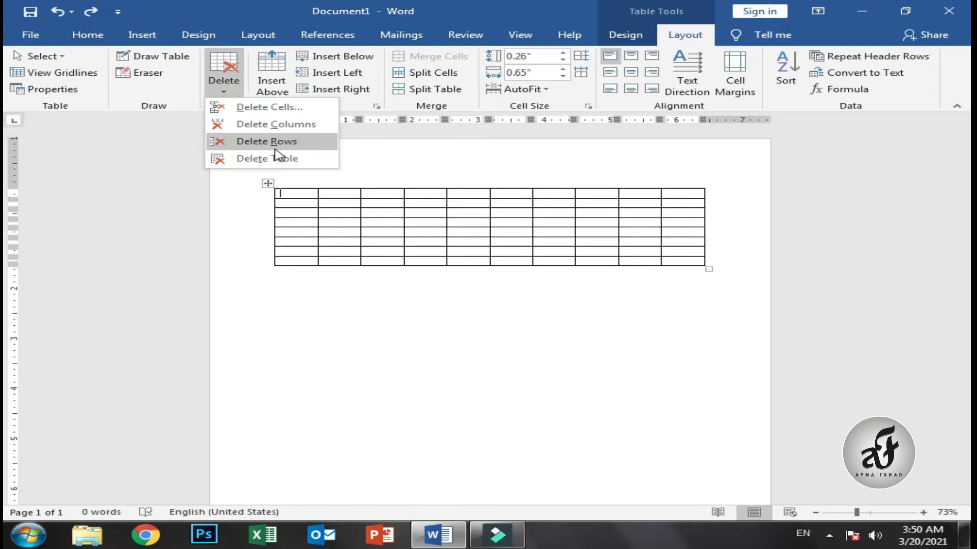
{"action": "left_click", "coordinate": [224, 82]}
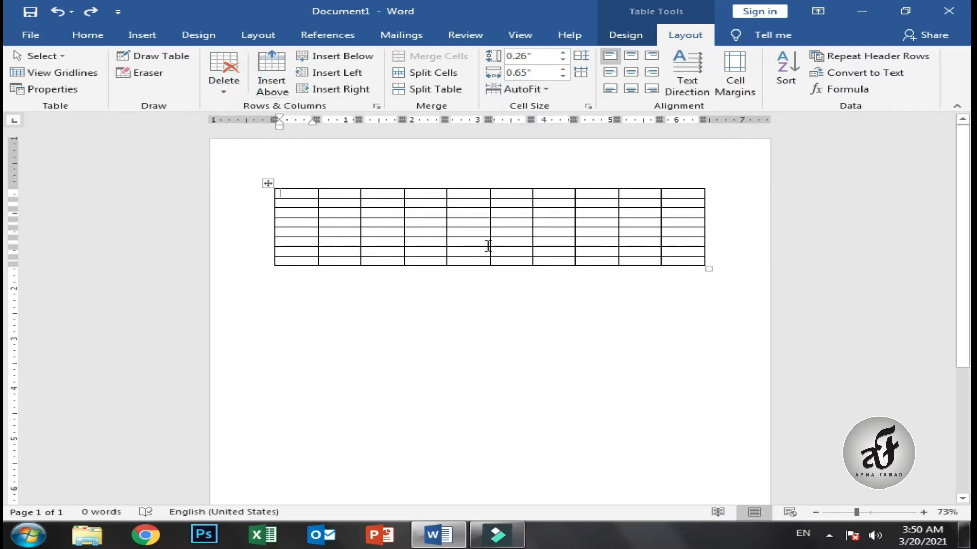
{"action": "right_click", "coordinate": [466, 213]}
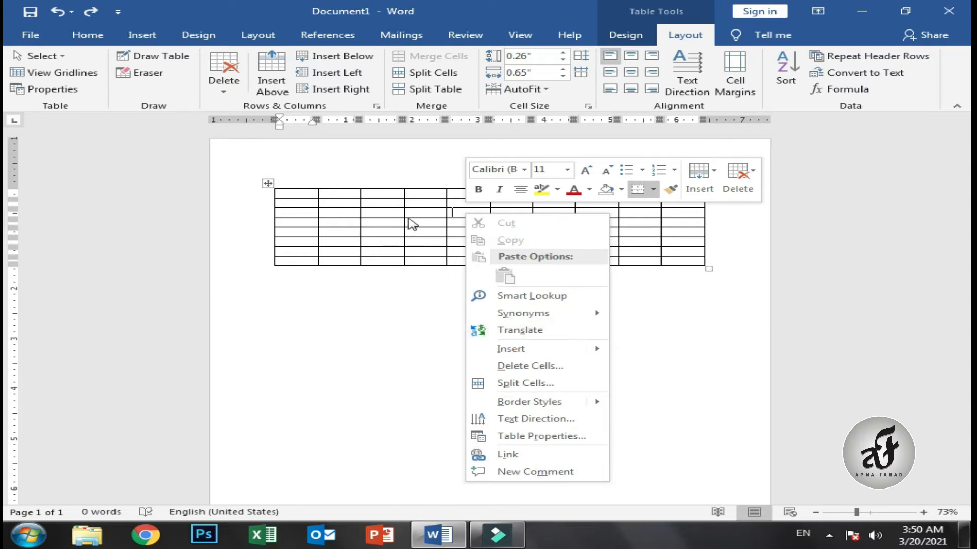
{"action": "left_click", "coordinate": [416, 225]}
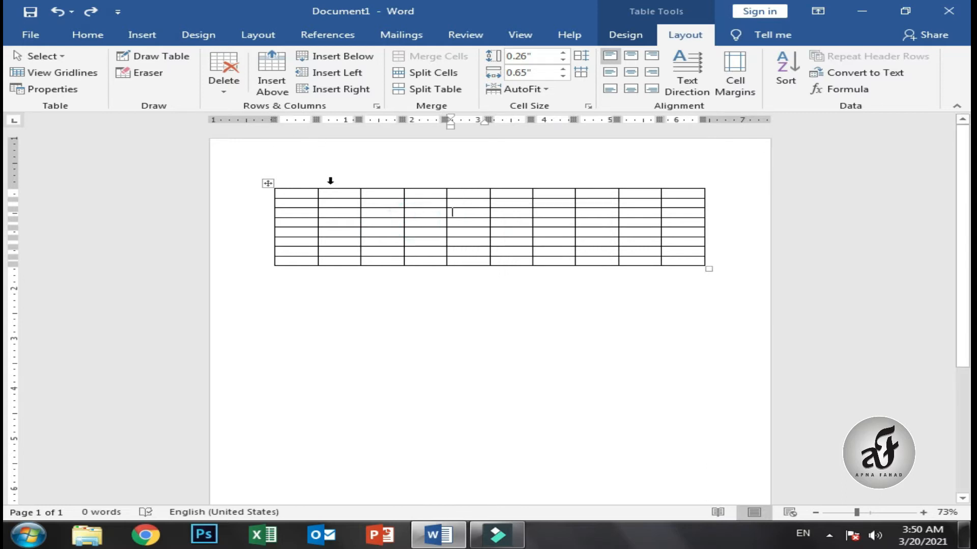
- Insert three rows above the table's last row
{"action": "left_click", "coordinate": [688, 260]}
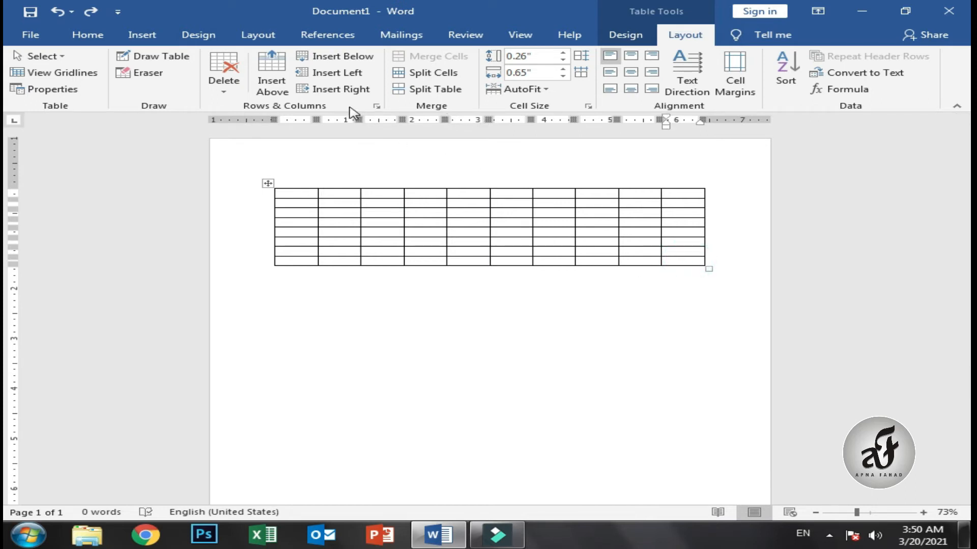
{"action": "left_click", "coordinate": [272, 74]}
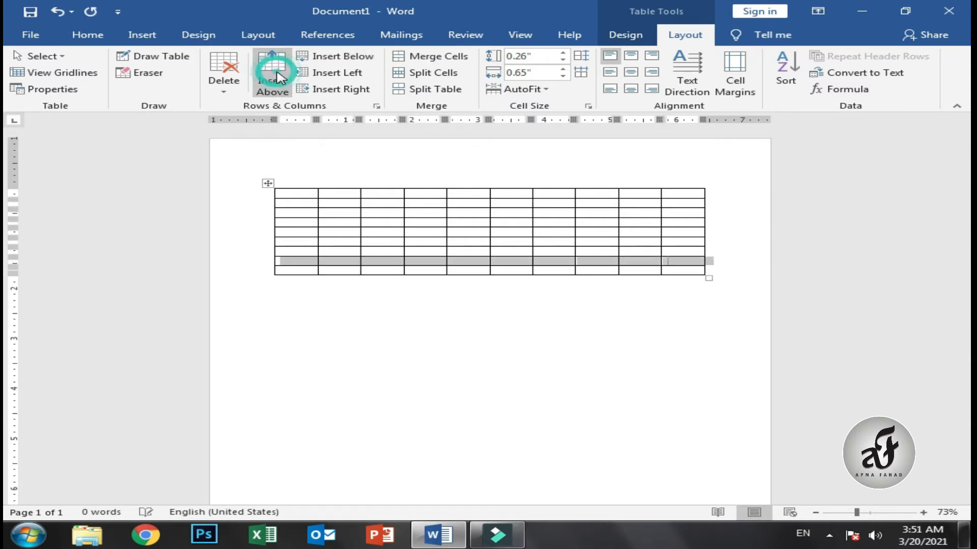
{"action": "left_click", "coordinate": [278, 78]}
{"action": "left_click", "coordinate": [279, 78]}
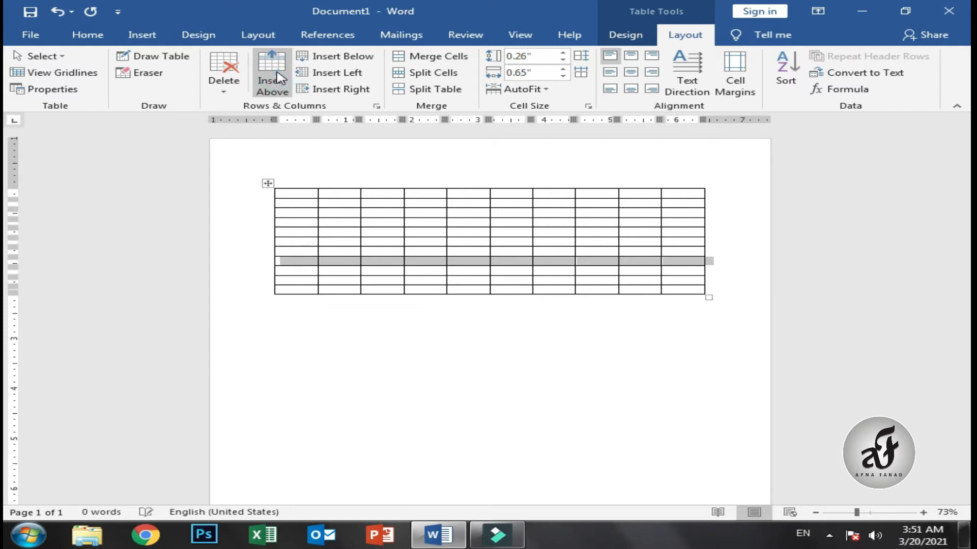
- Insert three rows below the selected new row
{"action": "left_click", "coordinate": [313, 57]}
{"action": "left_click", "coordinate": [313, 57]}
{"action": "left_click", "coordinate": [313, 57]}
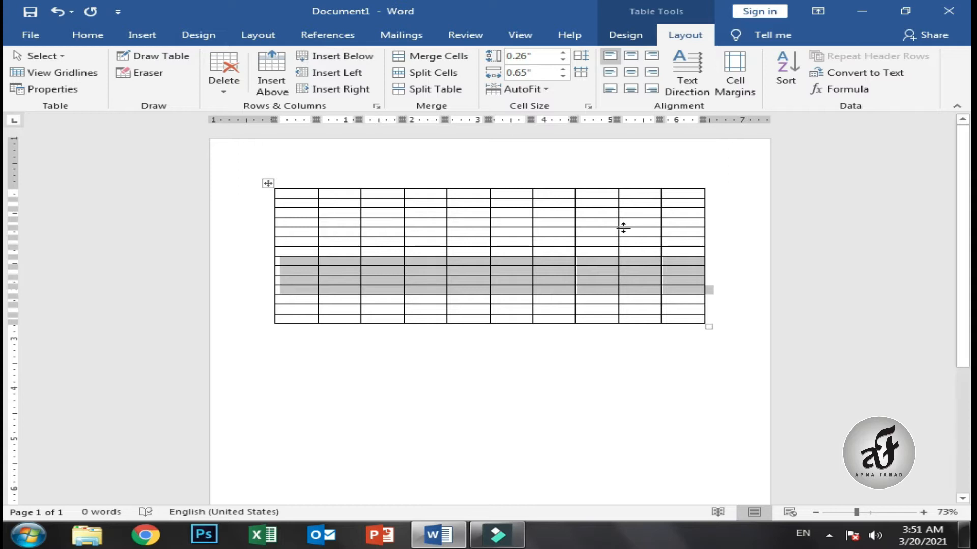
- Insert one column to the left of the last column and another to the right of that new column
{"action": "left_click", "coordinate": [672, 194]}
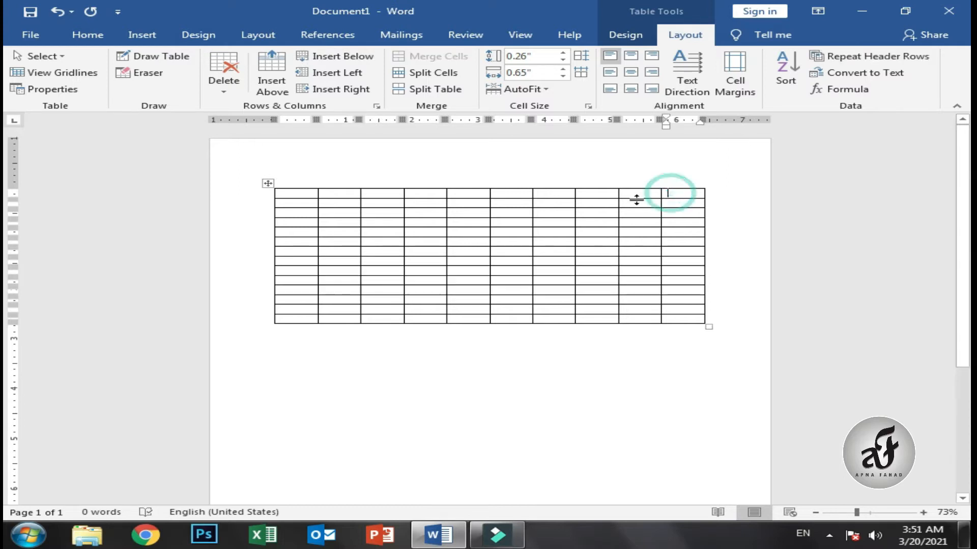
{"action": "left_click", "coordinate": [339, 78]}
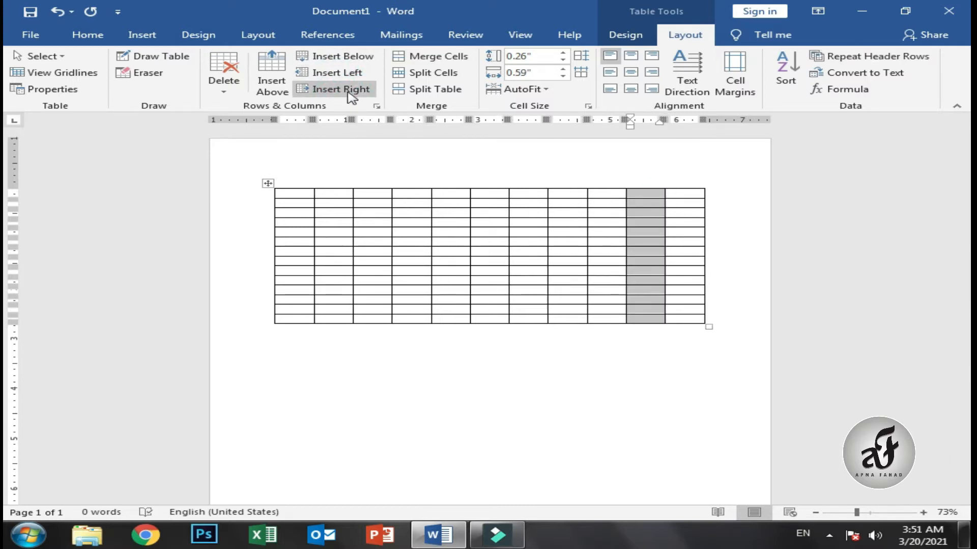
{"action": "left_click", "coordinate": [351, 95]}
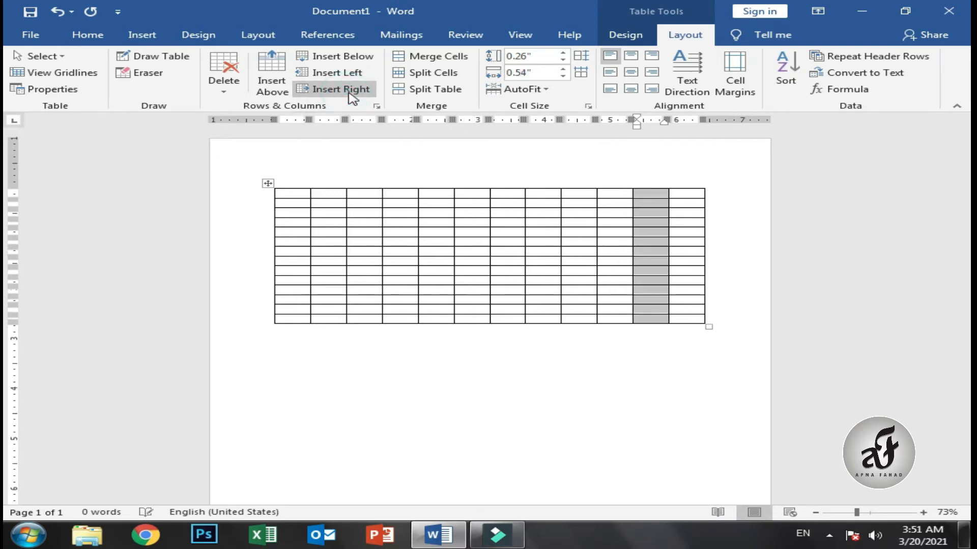
{"action": "left_click", "coordinate": [677, 231]}
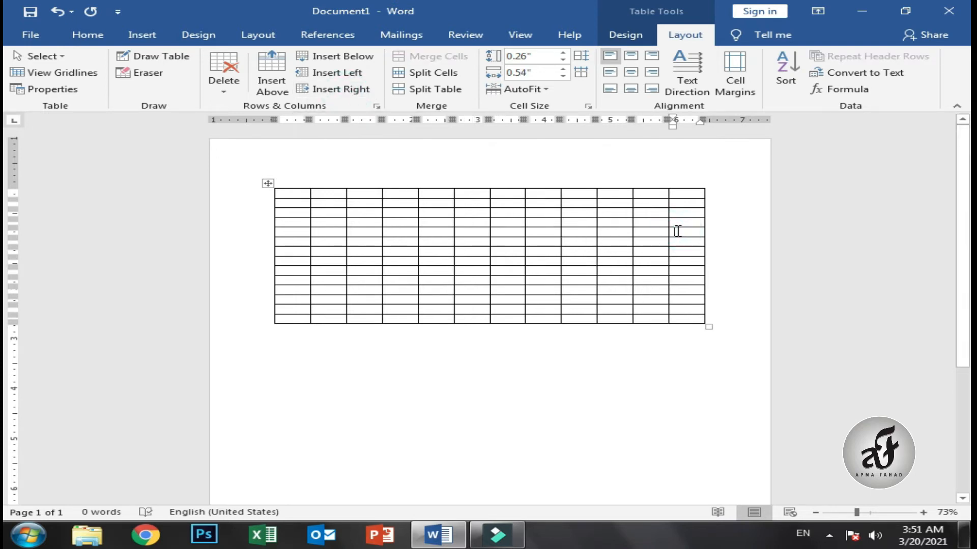
- Undo all the column and row insertions in the table
{"action": "key", "text": "ctrl+z"}
{"action": "key", "text": "ctrl+z"}
{"action": "key", "text": "ctrl+z"}
{"action": "key", "text": "ctrl+z"}
{"action": "key", "text": "ctrl+z"}
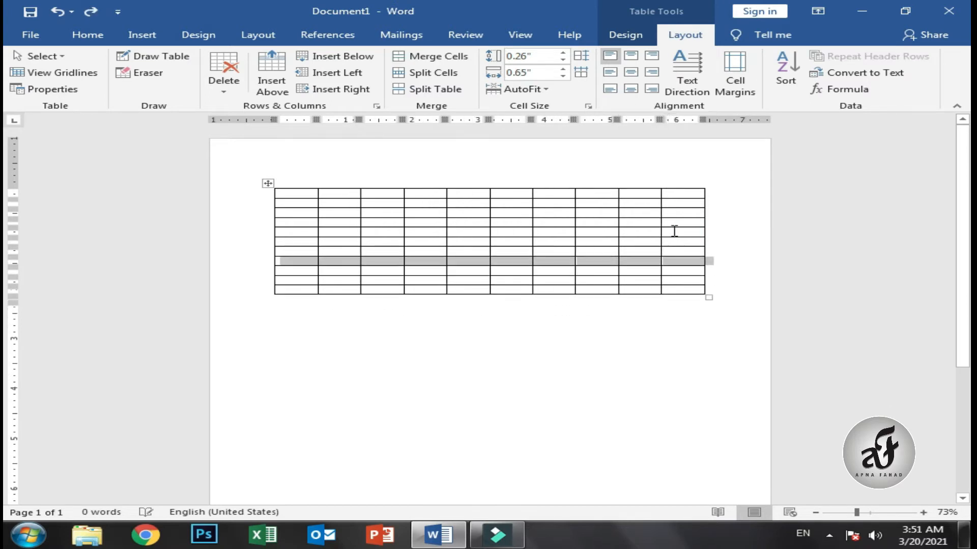
{"action": "key", "text": "ctrl+z"}
{"action": "key", "text": "ctrl+z"}
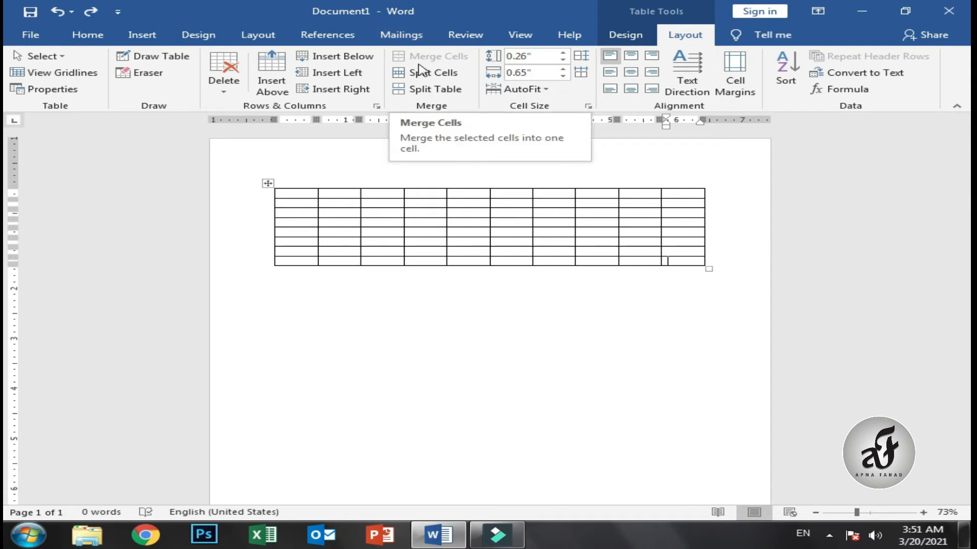
- Merge the first two cells of the table's top row and fill the merged cell with the sample text xXxXxxxxxxxxx
{"action": "left_click", "coordinate": [288, 194]}
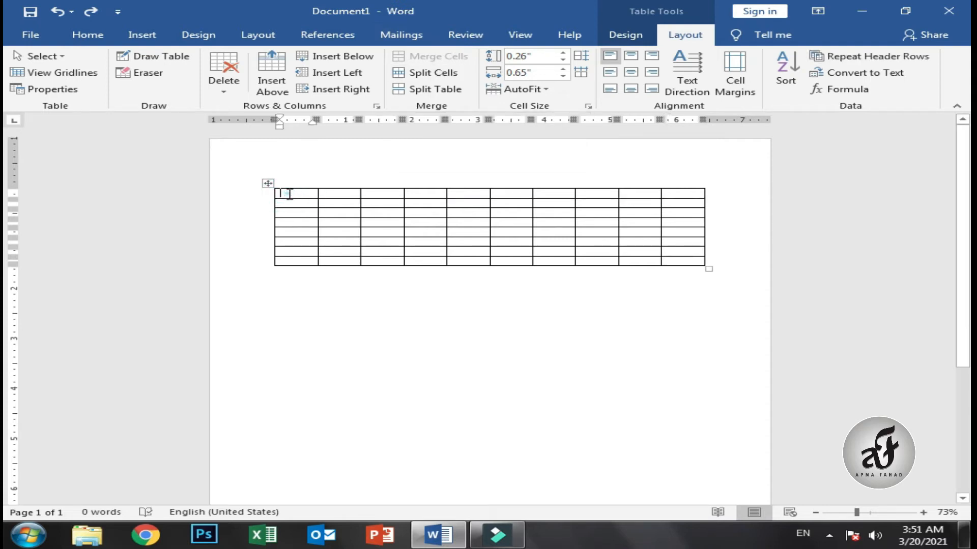
{"action": "left_click_drag", "start_coordinate": [288, 194], "coordinate": [329, 193]}
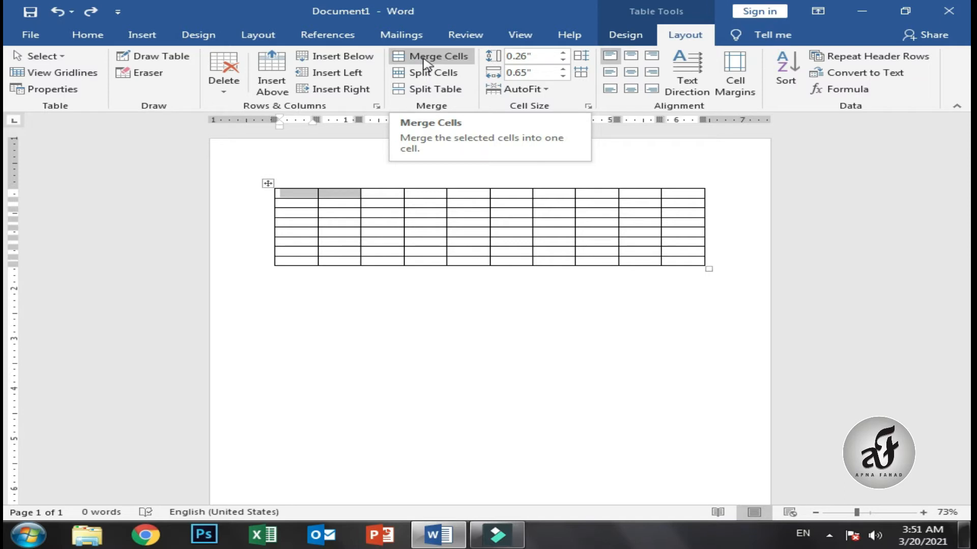
{"action": "left_click", "coordinate": [425, 63]}
{"action": "left_click", "coordinate": [294, 197]}
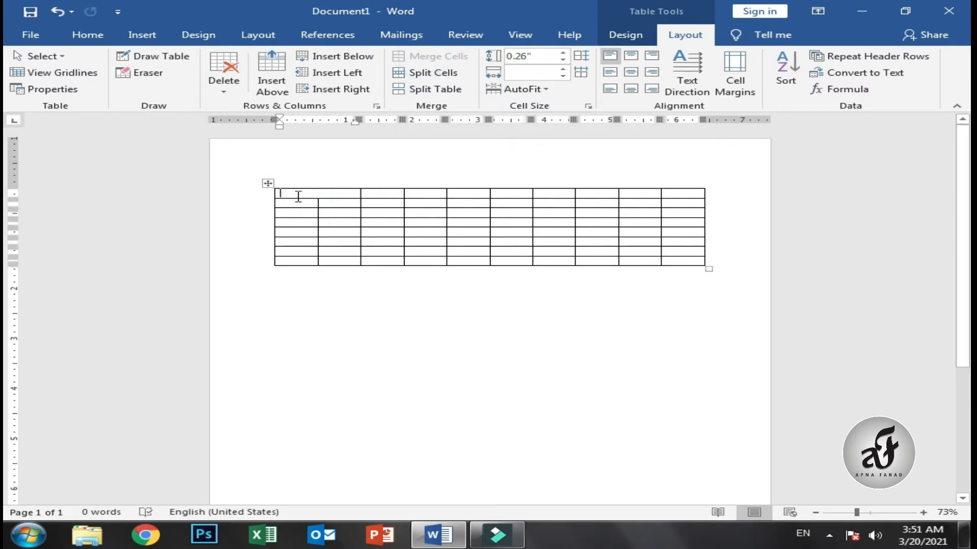
{"action": "type", "text": "xXxXxxxxxxxxx"}
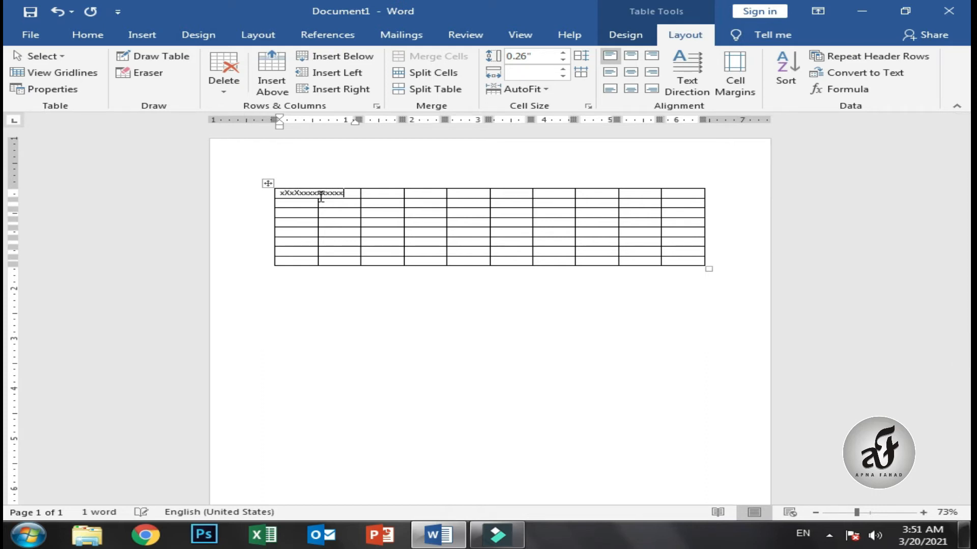
- Undo the sample text entry and the cell merge in the top row
{"action": "left_click_drag", "start_coordinate": [345, 192], "coordinate": [261, 198]}
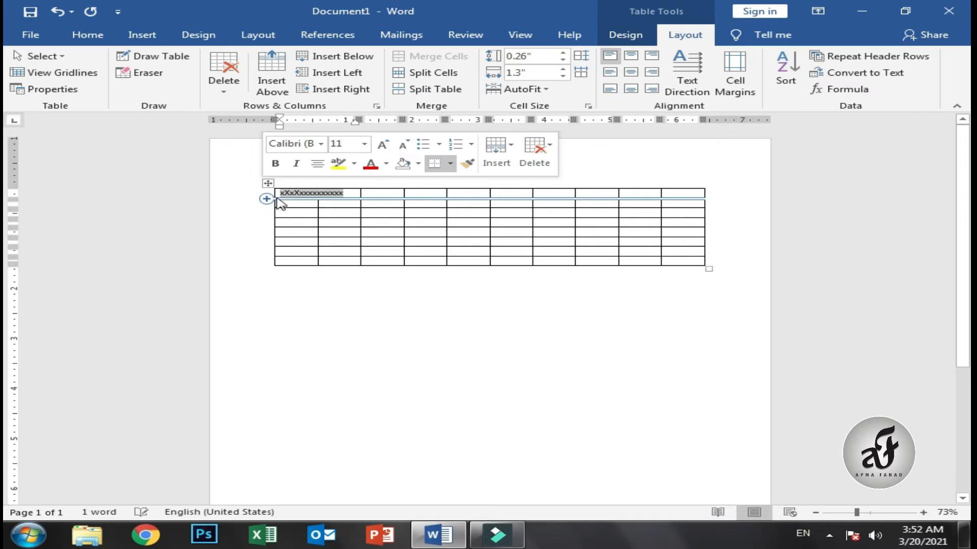
{"action": "key", "text": "ctrl+z"}
{"action": "key", "text": "ctrl+z"}
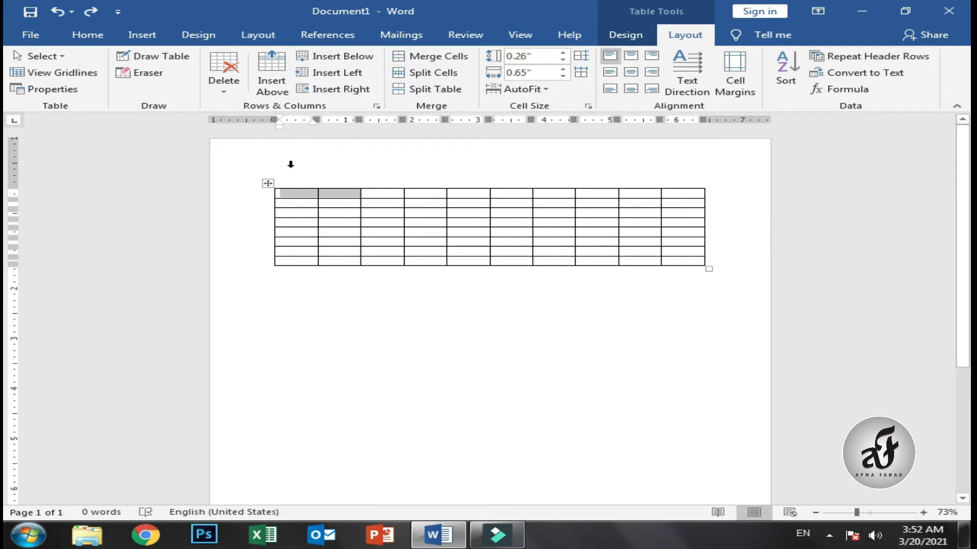
- Delete the entire table from the document
{"action": "left_click", "coordinate": [308, 197]}
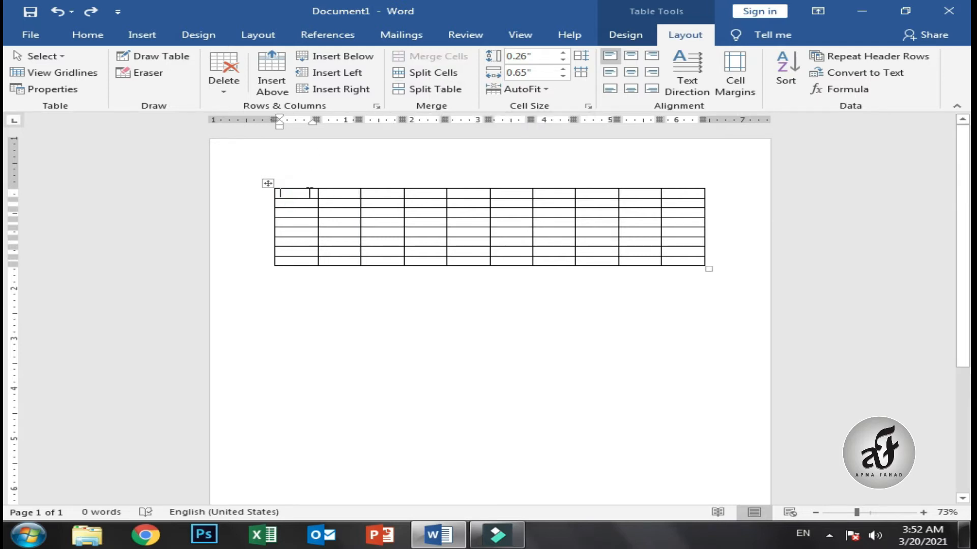
{"action": "left_click", "coordinate": [268, 184]}
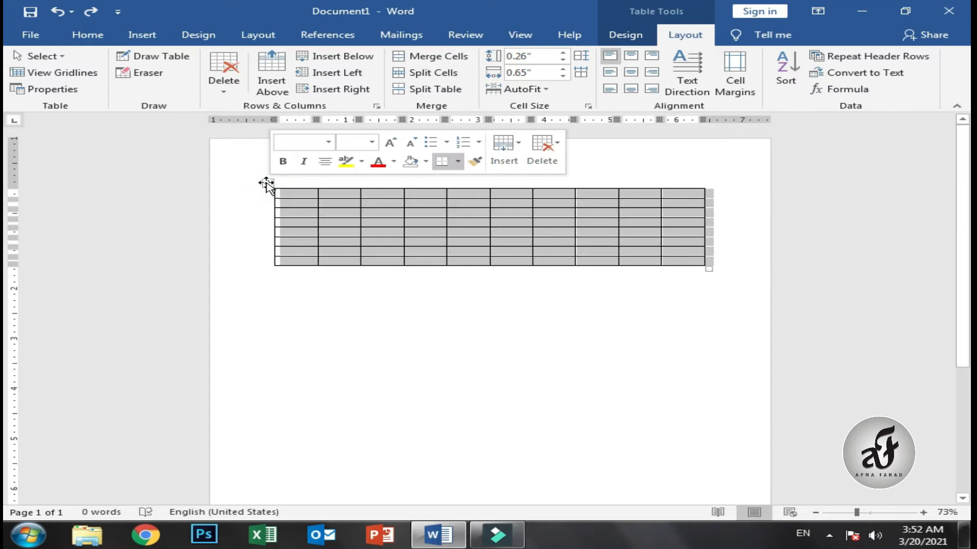
{"action": "key", "text": "BackSpace"}
- Insert a table with two columns and two rows, and enter Jan and feb in its top row
{"action": "left_click", "coordinate": [141, 35]}
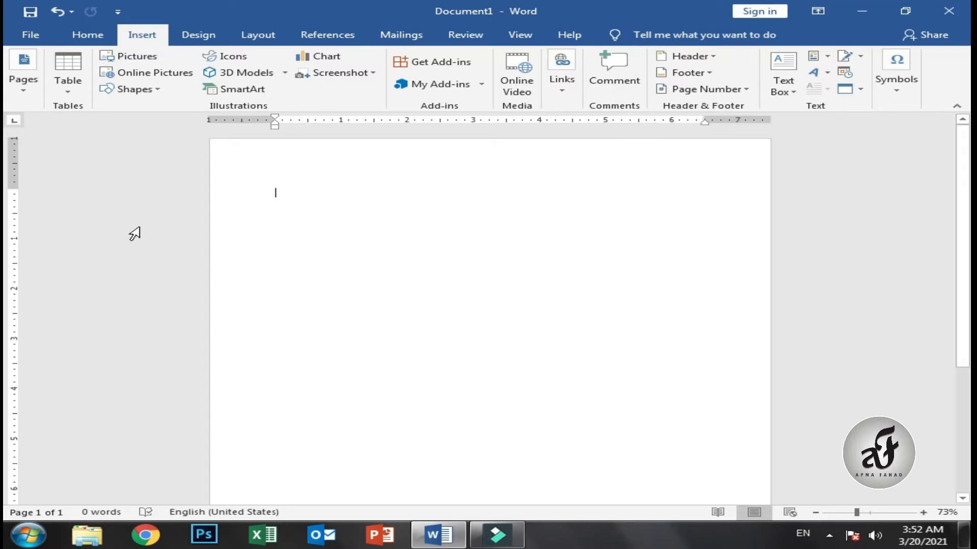
{"action": "left_click", "coordinate": [67, 91]}
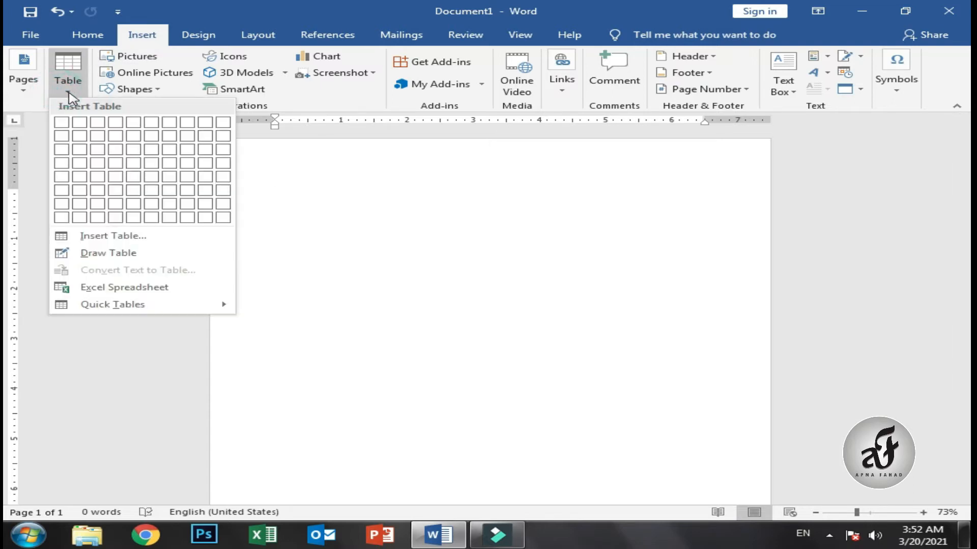
{"action": "left_click", "coordinate": [88, 137]}
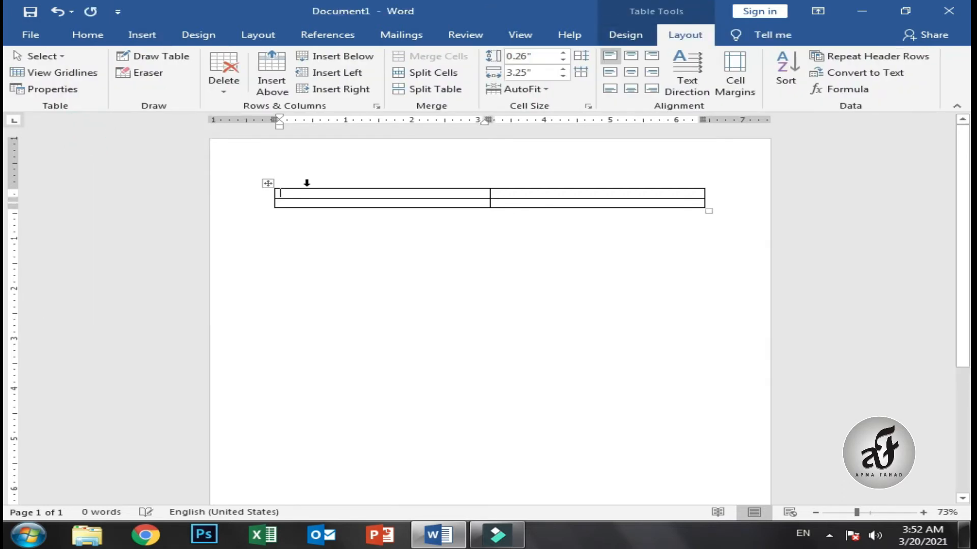
{"action": "type", "text": "jan"}
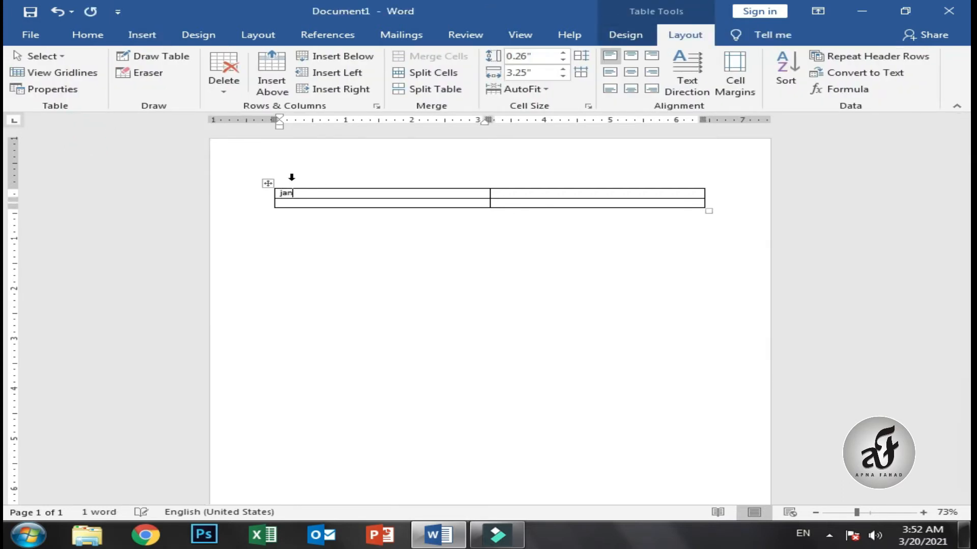
{"action": "key", "text": "Tab"}
{"action": "type", "text": "fe"}
- Split the empty cell below Jan into 7 columns and 1 row
{"action": "left_click", "coordinate": [302, 202]}
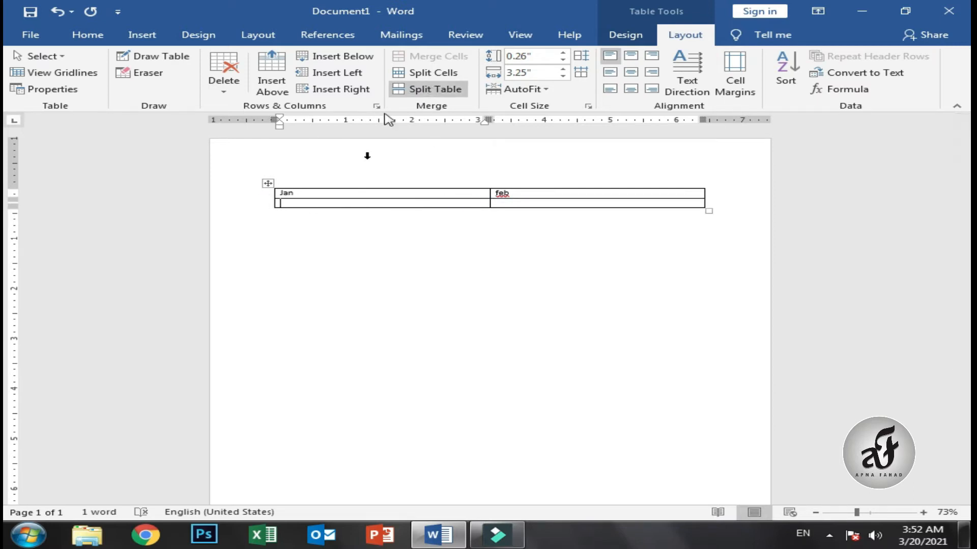
{"action": "left_click", "coordinate": [438, 77]}
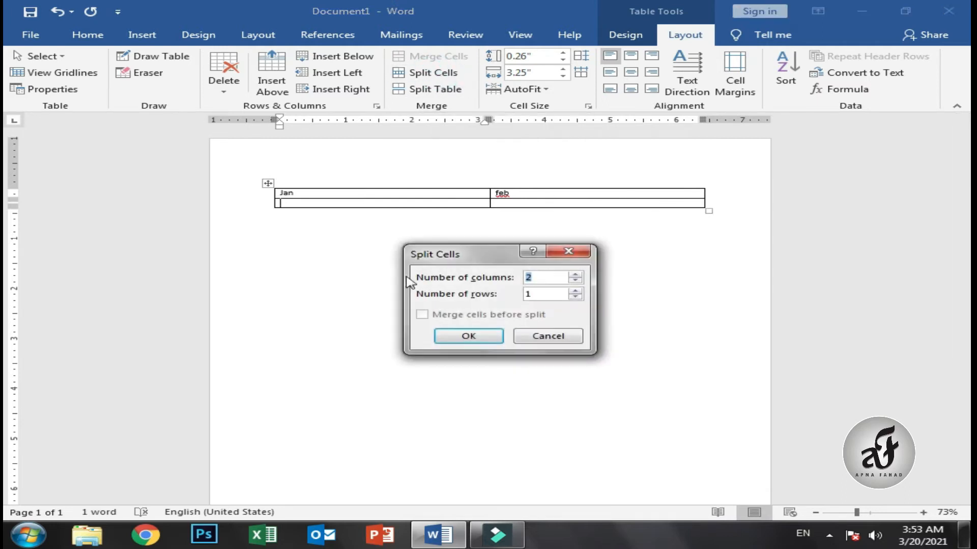
{"action": "type", "text": "7"}
{"action": "left_click", "coordinate": [481, 338]}
{"action": "left_click", "coordinate": [468, 203]}
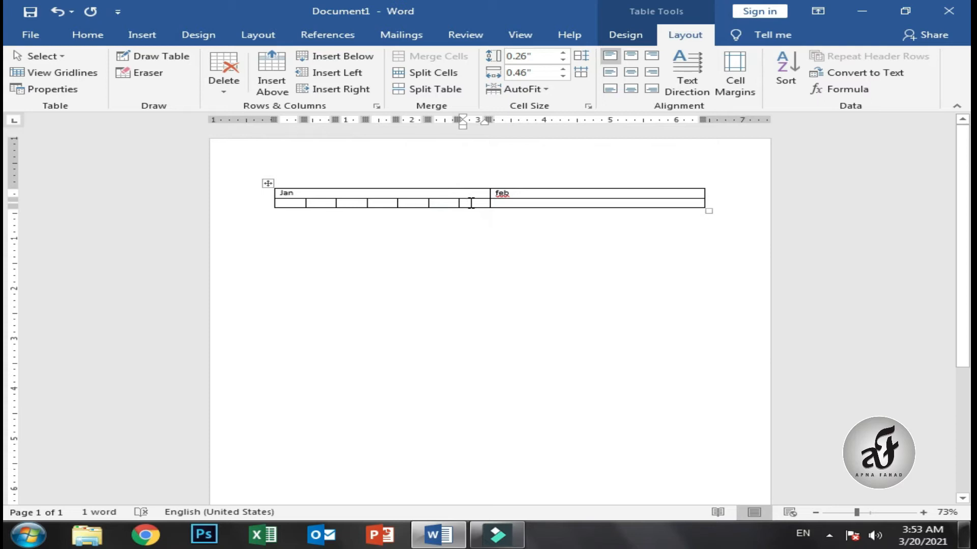
- Split the empty cell below feb into 7 columns
{"action": "left_click", "coordinate": [511, 205]}
{"action": "right_click", "coordinate": [514, 201]}
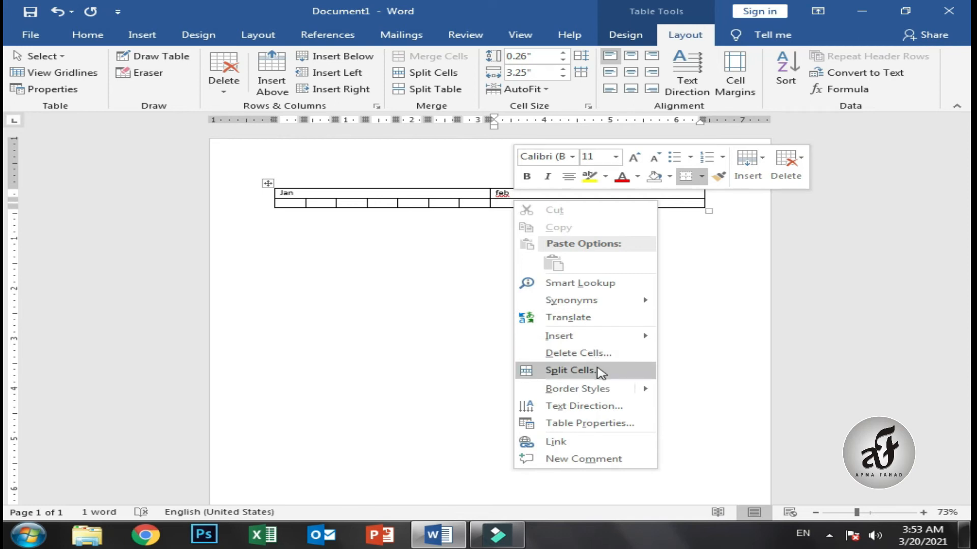
{"action": "left_click", "coordinate": [598, 371]}
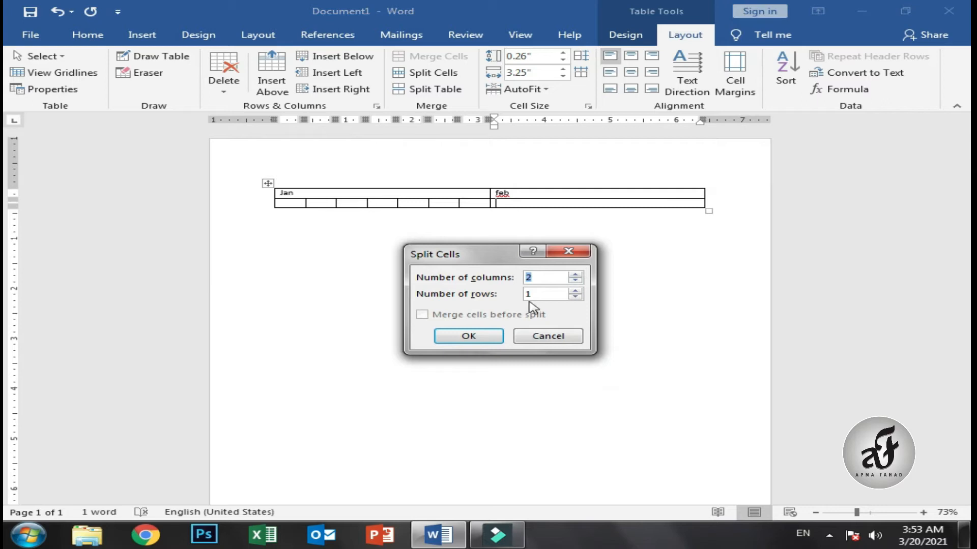
{"action": "type", "text": "7"}
{"action": "left_click", "coordinate": [466, 335]}
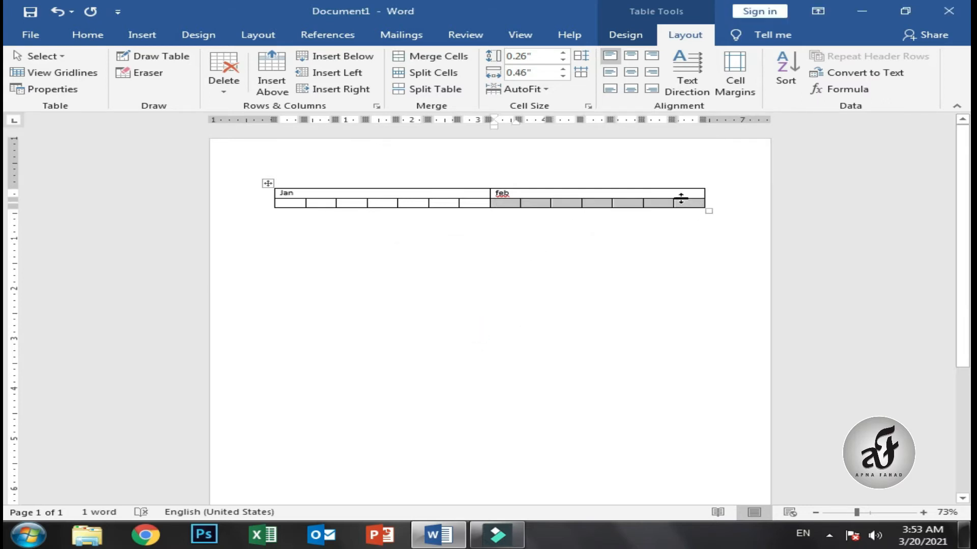
{"action": "left_click", "coordinate": [661, 203]}
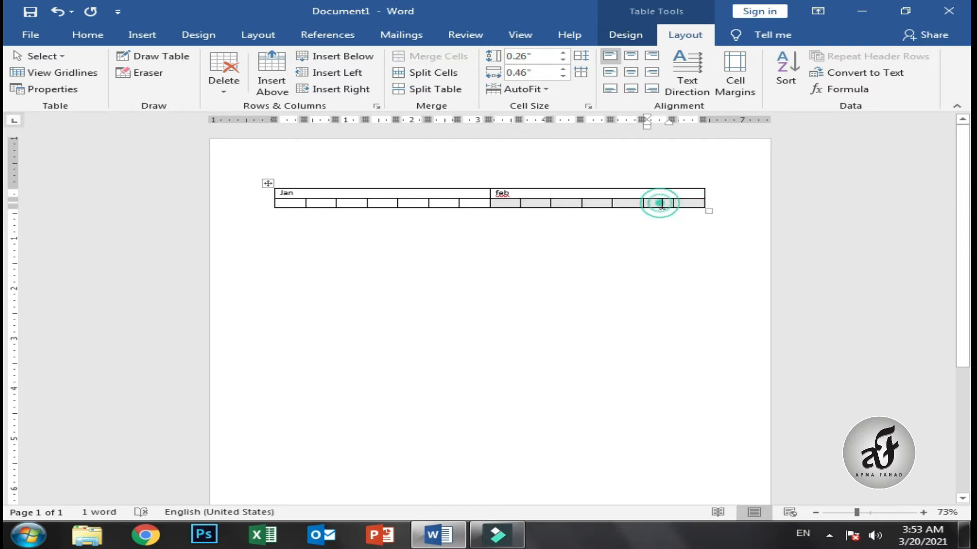
- Insert four rows below the row of split cells
{"action": "left_click", "coordinate": [682, 202]}
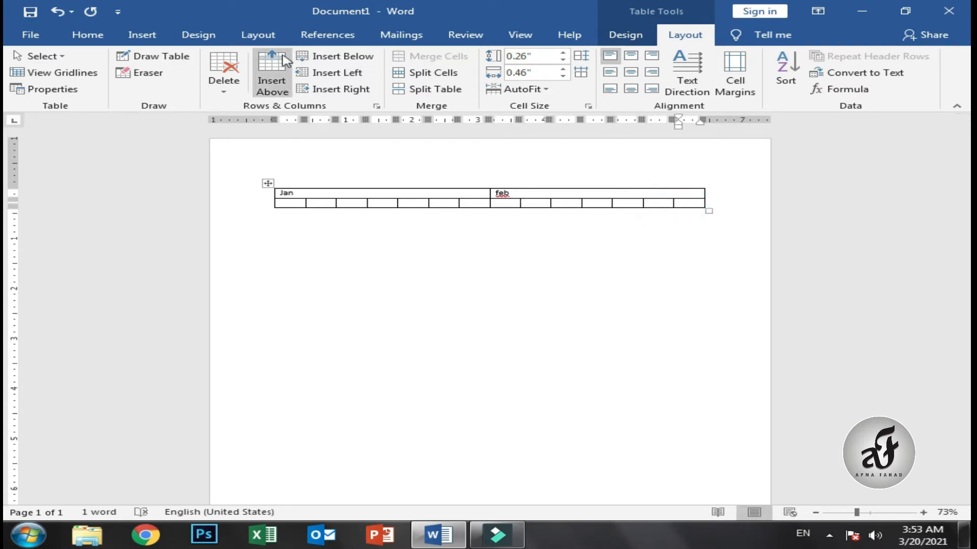
{"action": "left_click", "coordinate": [334, 59]}
{"action": "left_click", "coordinate": [331, 55]}
{"action": "left_click", "coordinate": [331, 56]}
{"action": "left_click", "coordinate": [331, 55]}
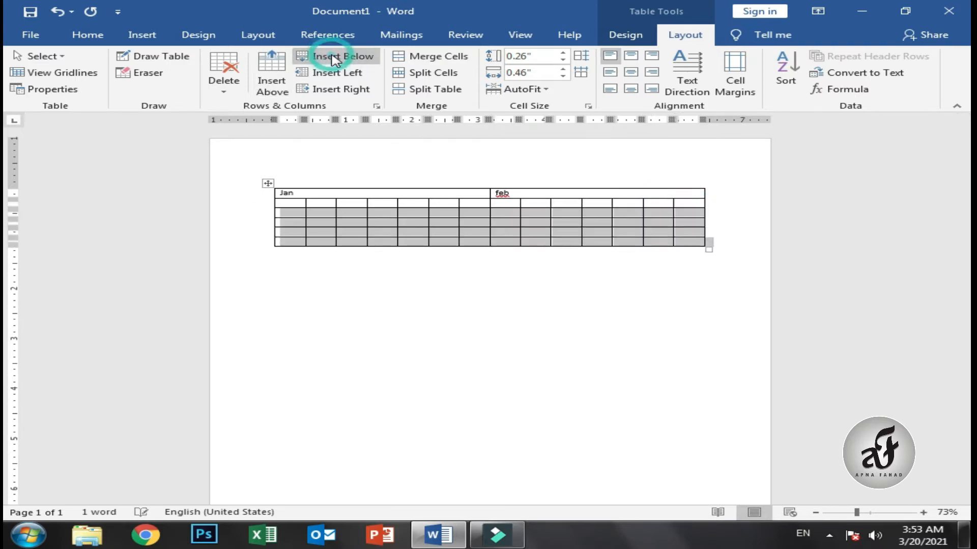
- Fill the seven cells below Jan with the weekdays Mon, Tue, Wed, Thur, Fir, Sat and sun
{"action": "left_click", "coordinate": [295, 205]}
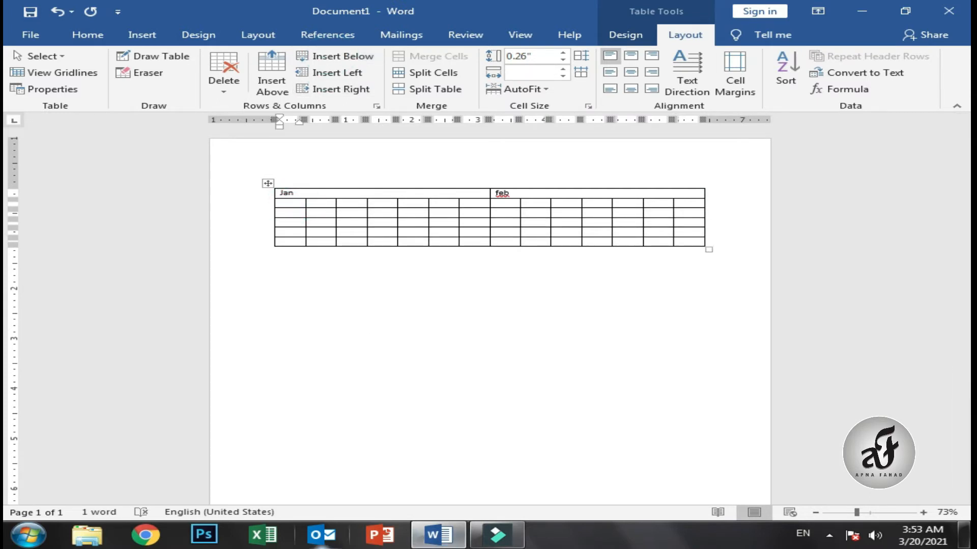
{"action": "type", "text": "Mon"}
{"action": "key", "text": "Tab"}
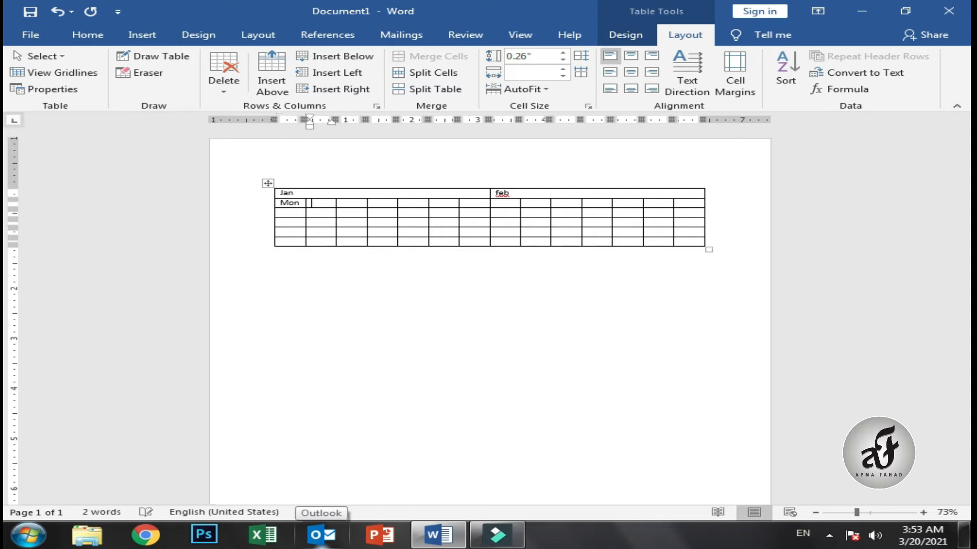
{"action": "type", "text": "Wed"}
{"action": "key", "text": "Tab"}
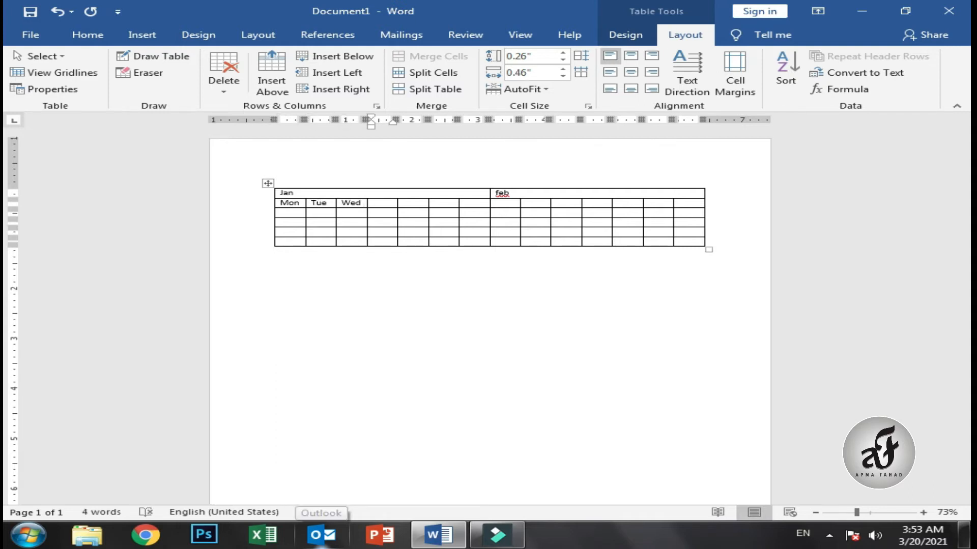
{"action": "type", "text": "thur"}
{"action": "key", "text": "Tab"}
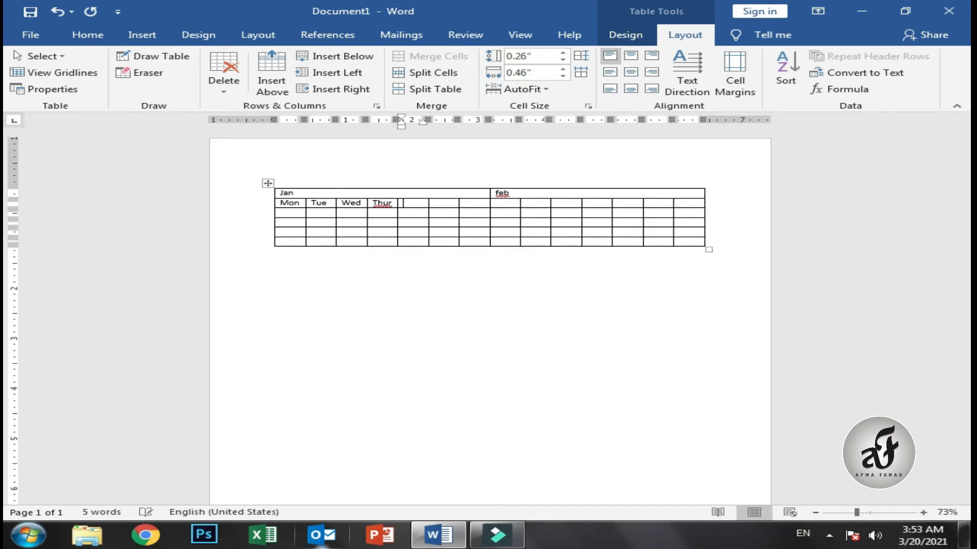
{"action": "type", "text": "fir"}
{"action": "key", "text": "Tab"}
{"action": "type", "text": "sat"}
{"action": "key", "text": "Tab"}
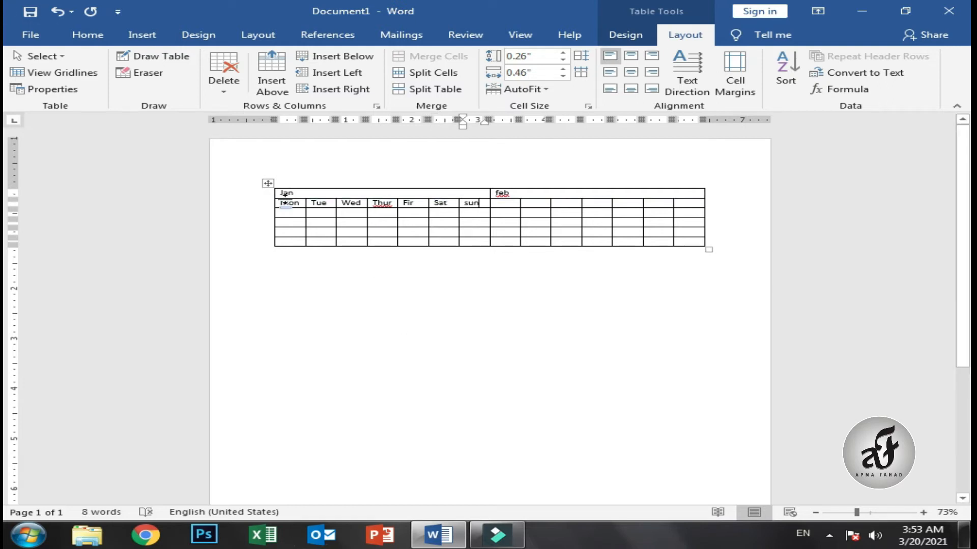
- Copy the seven weekday cells below Jan into the seven cells below feb
{"action": "left_click_drag", "start_coordinate": [282, 205], "coordinate": [493, 208]}
{"action": "key", "text": "ctrl+c"}
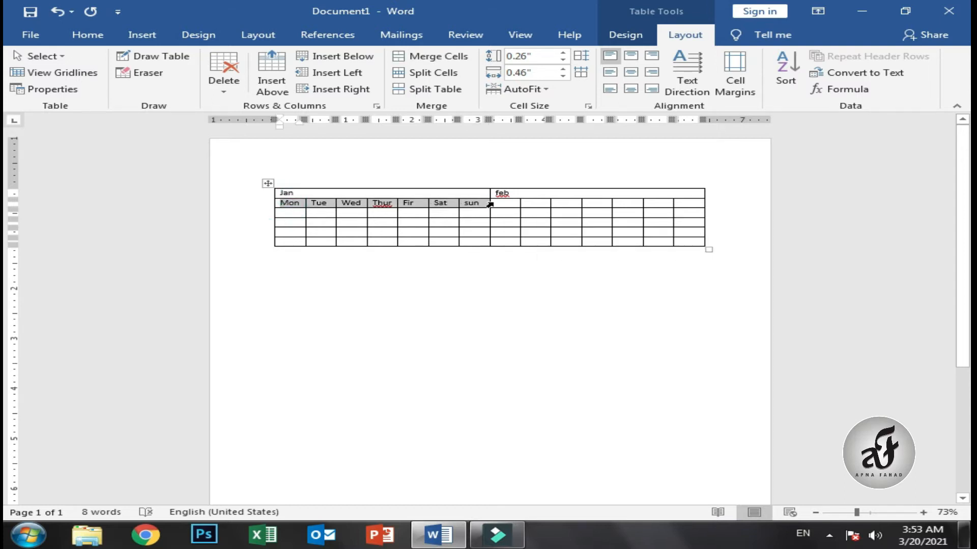
{"action": "left_click", "coordinate": [506, 203]}
{"action": "key", "text": "ctrl+v"}
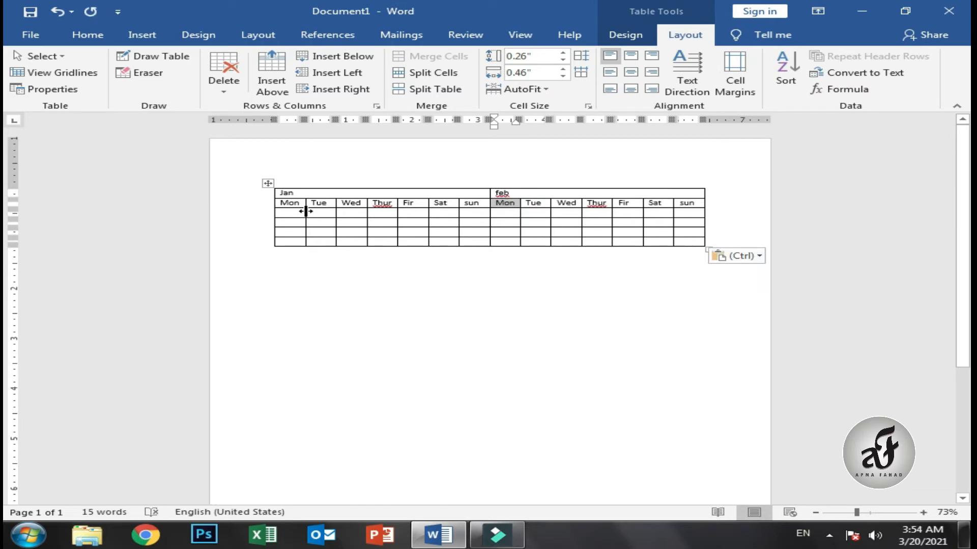
- Increase the font size of the whole table to 16
{"action": "left_click", "coordinate": [285, 197]}
{"action": "left_click", "coordinate": [299, 195]}
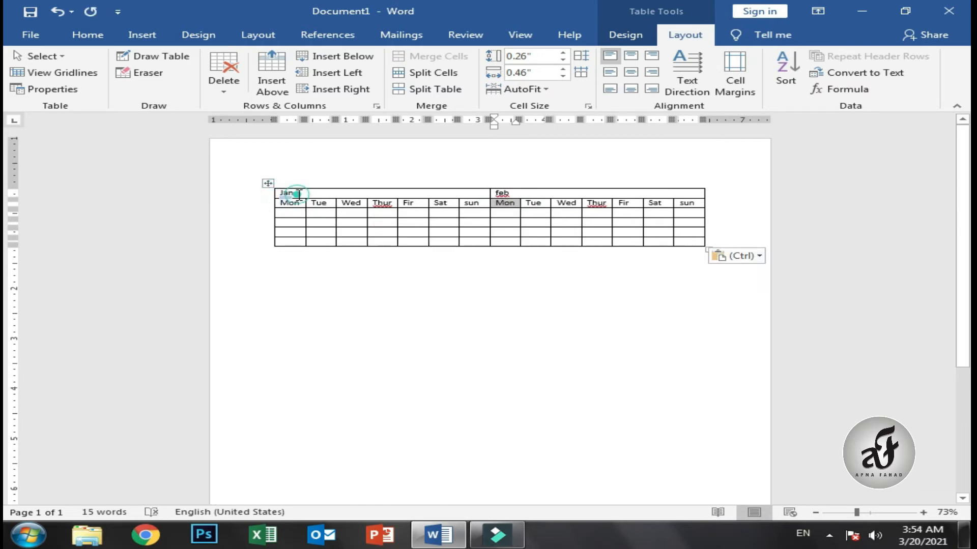
{"action": "left_click_drag", "start_coordinate": [283, 195], "coordinate": [684, 241]}
{"action": "left_click", "coordinate": [265, 186]}
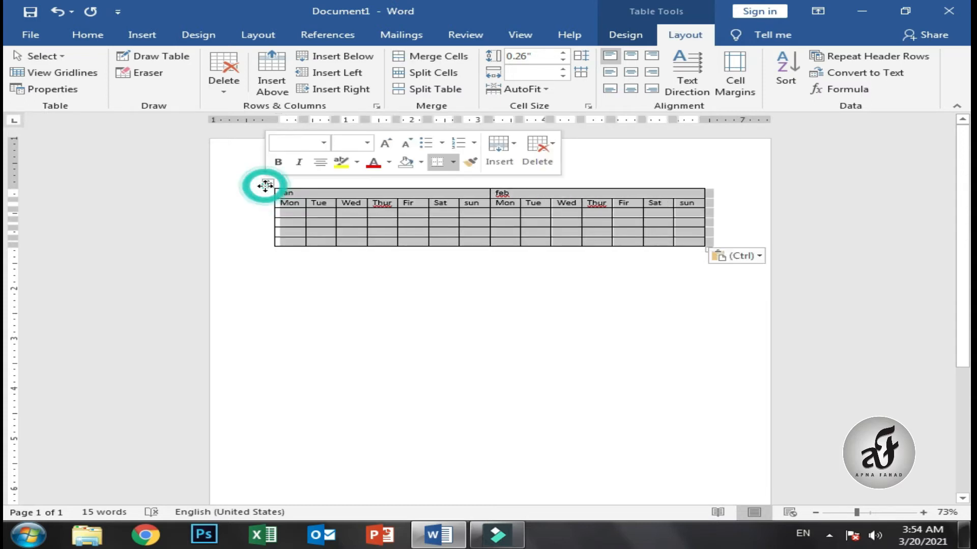
{"action": "left_click", "coordinate": [88, 34]}
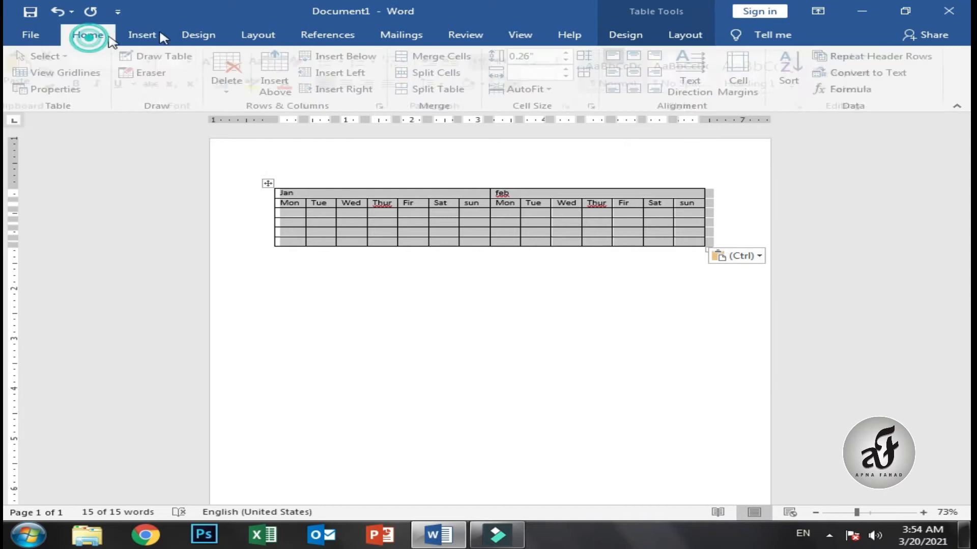
{"action": "left_click", "coordinate": [219, 62]}
{"action": "left_click", "coordinate": [219, 62]}
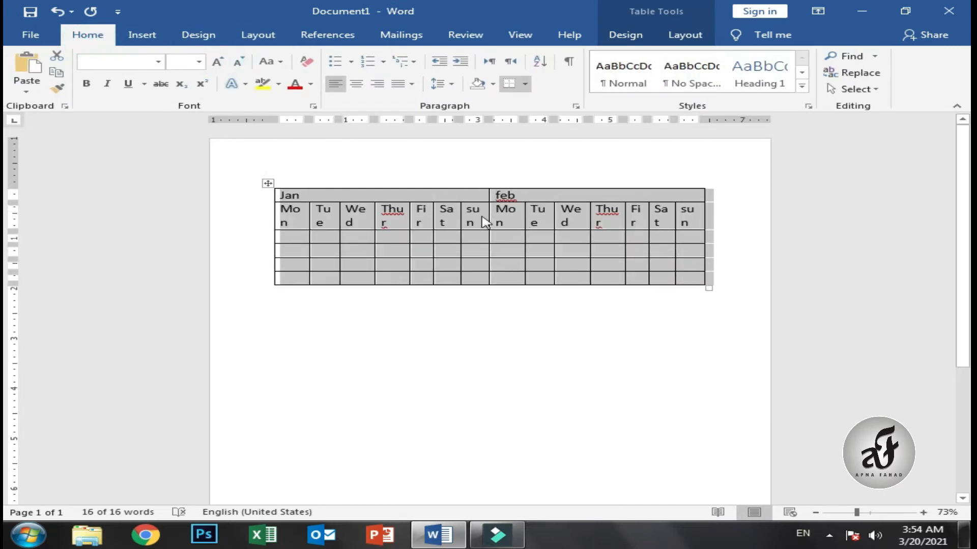
- Widen the table until each weekday name fits on one line, and reduce the table's height
{"action": "left_click", "coordinate": [329, 222]}
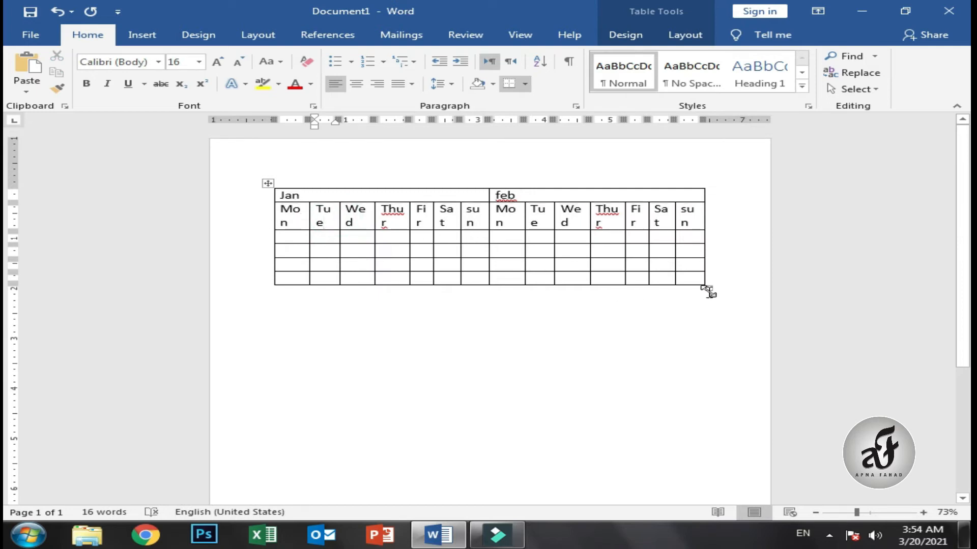
{"action": "left_click_drag", "start_coordinate": [709, 288], "coordinate": [736, 286]}
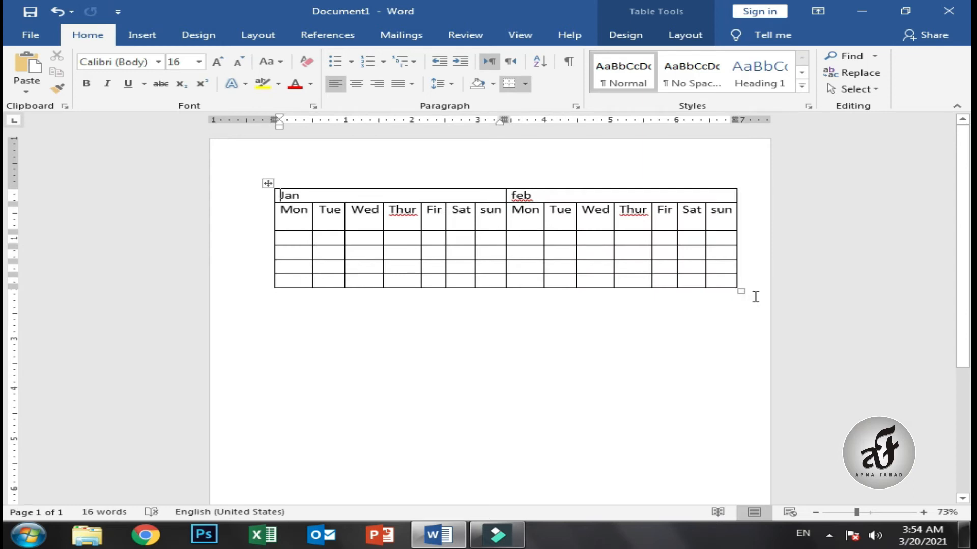
{"action": "left_click_drag", "start_coordinate": [741, 293], "coordinate": [684, 249]}
- Enter 1 in the first cell below Mon in the Jan section
{"action": "left_click", "coordinate": [302, 226]}
{"action": "type", "text": "1"}
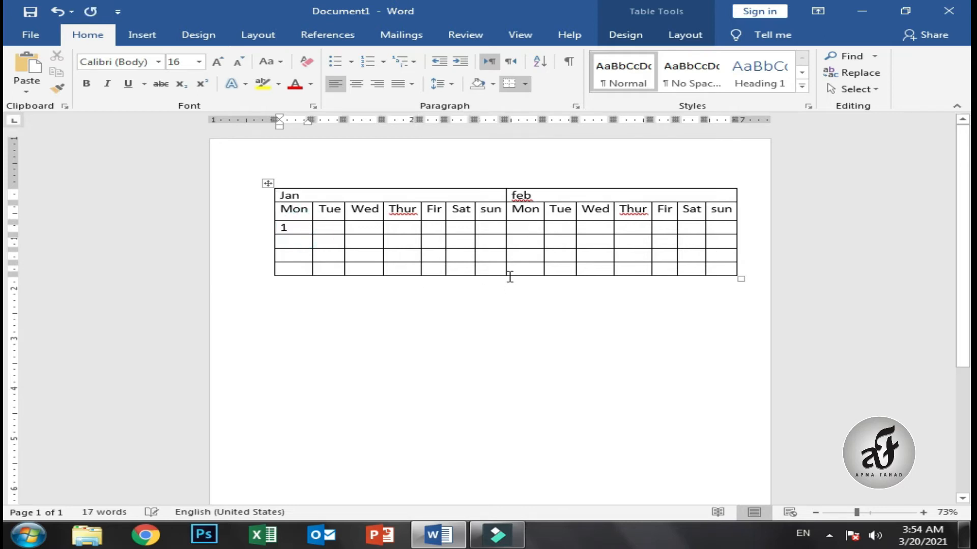
- Enter 31 in the third cell below Sat in the Jan section and in the first cell below sun in the feb section
{"action": "left_click", "coordinate": [466, 254]}
{"action": "type", "text": "31"}
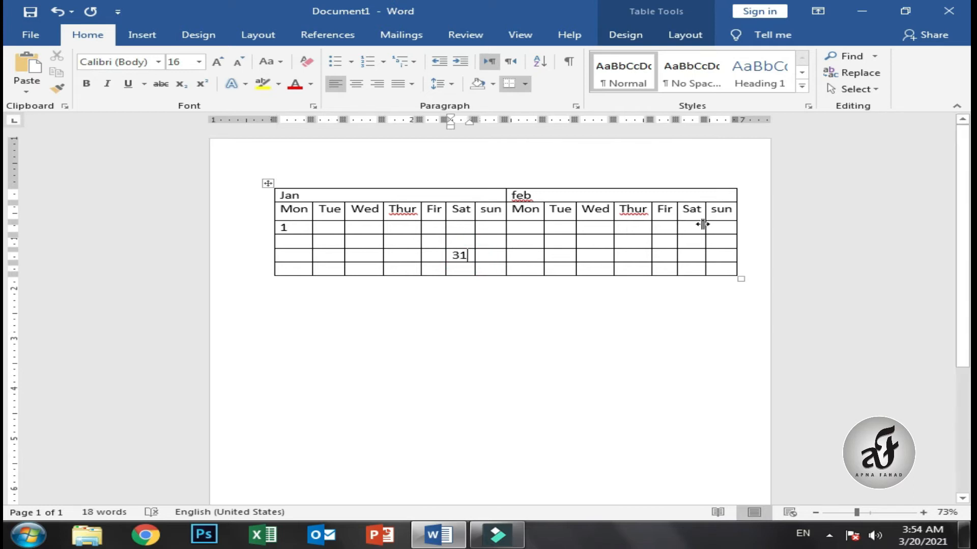
{"action": "left_click", "coordinate": [718, 232]}
{"action": "type", "text": "31"}
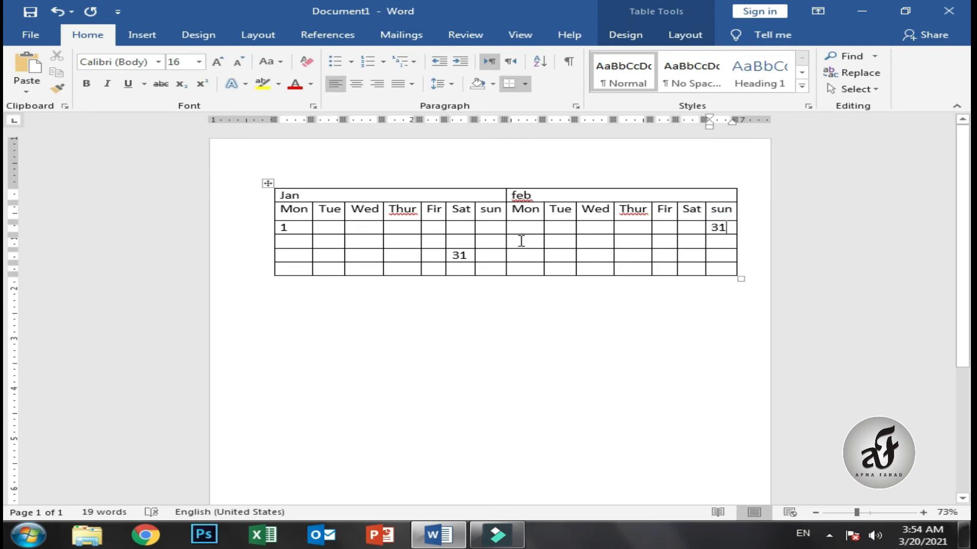
- Delete the whole calendar table from the page
{"action": "mouse_move", "coordinate": [512, 179]}
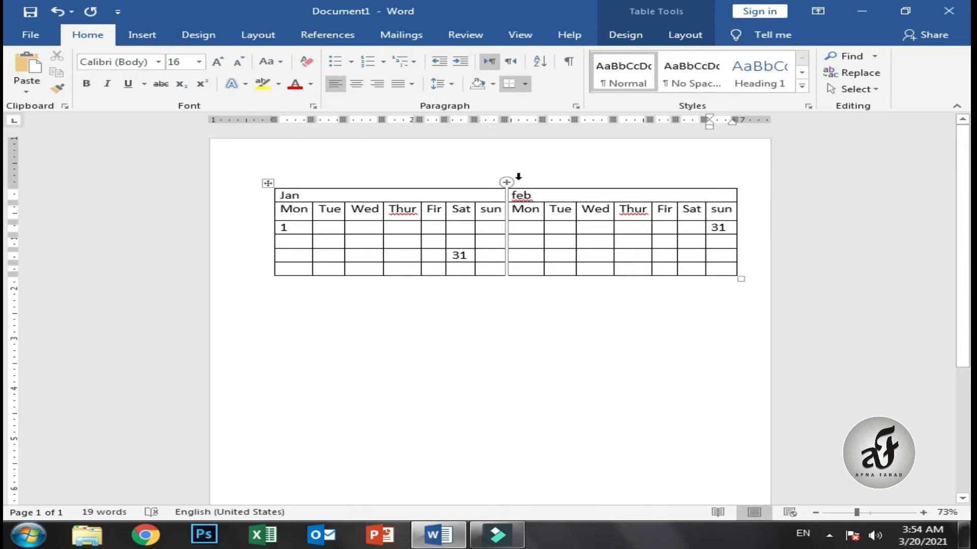
{"action": "left_click", "coordinate": [685, 34]}
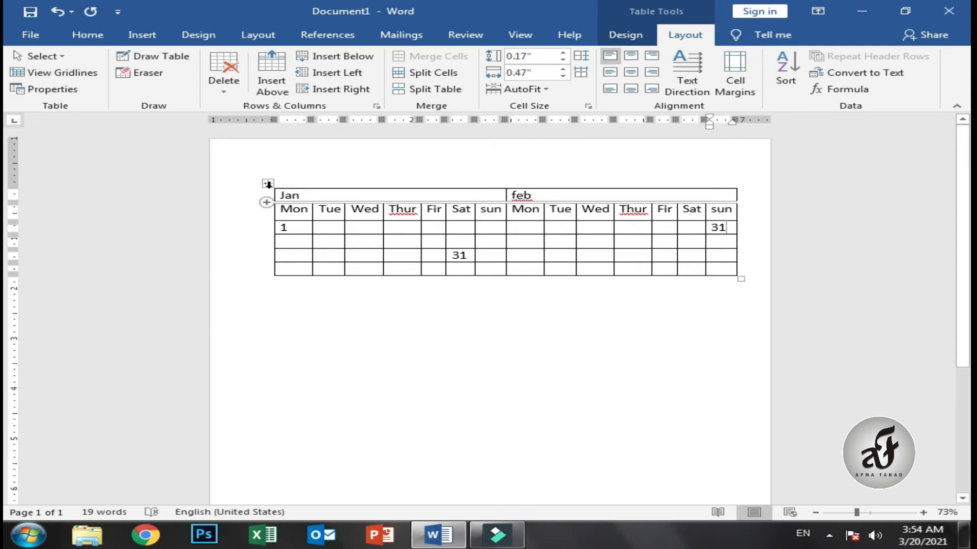
{"action": "left_click", "coordinate": [267, 182]}
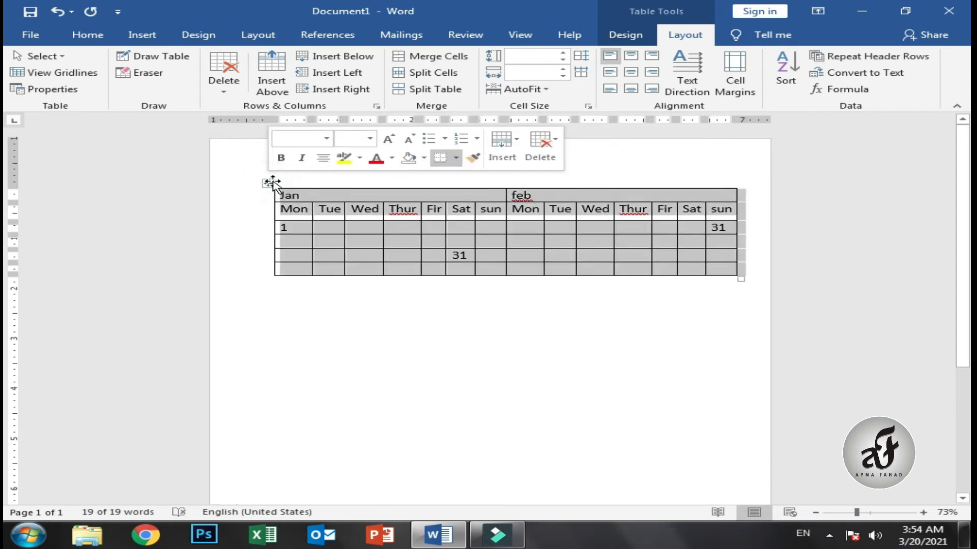
{"action": "key", "text": "BackSpace"}
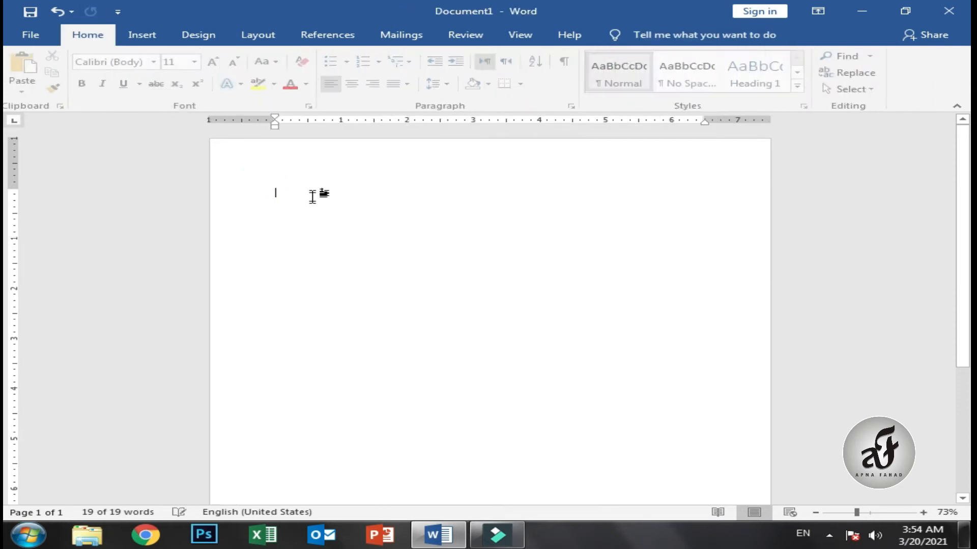
- Insert a new table with 10 columns and 8 rows
{"action": "left_click", "coordinate": [142, 35]}
{"action": "left_click", "coordinate": [71, 87]}
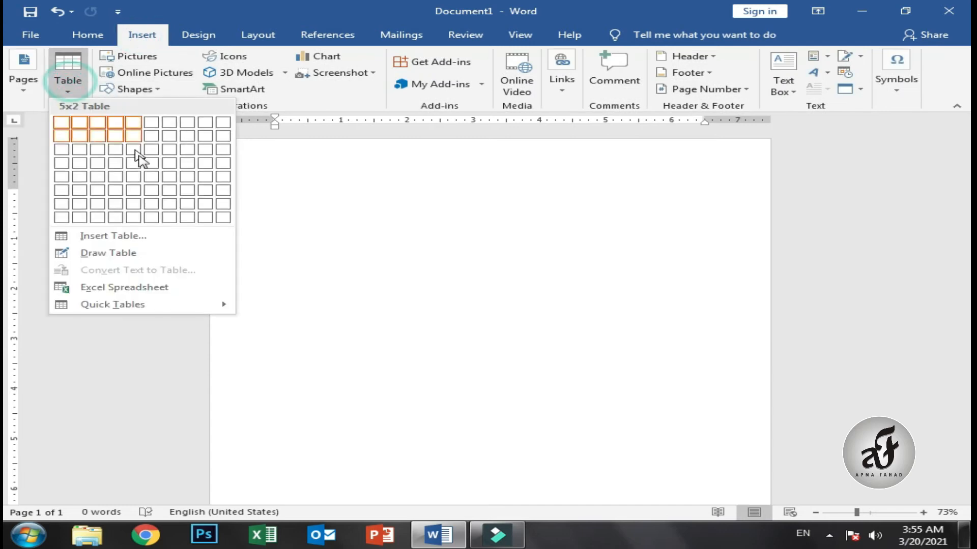
{"action": "left_click", "coordinate": [221, 225]}
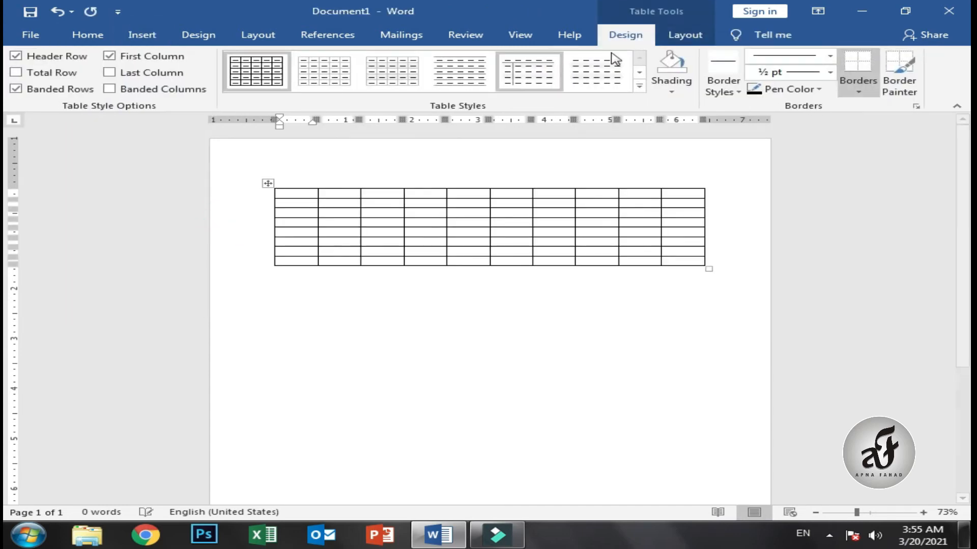
- Split the table into two separate tables above its fourth row
{"action": "left_click", "coordinate": [682, 36]}
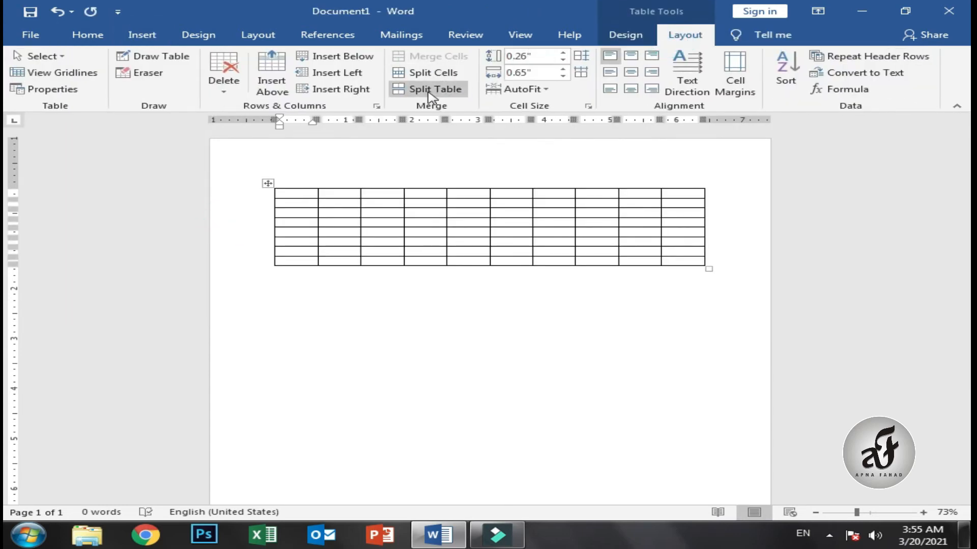
{"action": "left_click", "coordinate": [288, 220]}
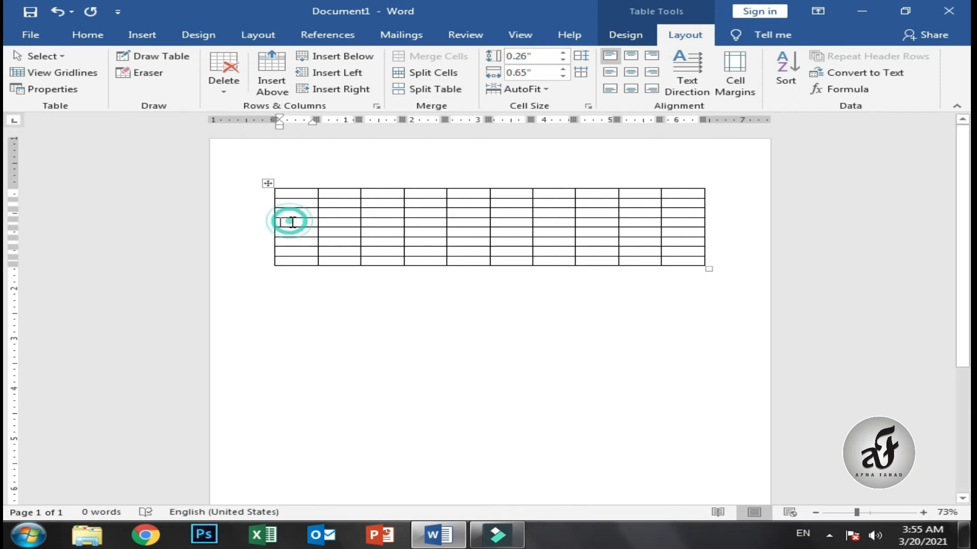
{"action": "left_click", "coordinate": [449, 92]}
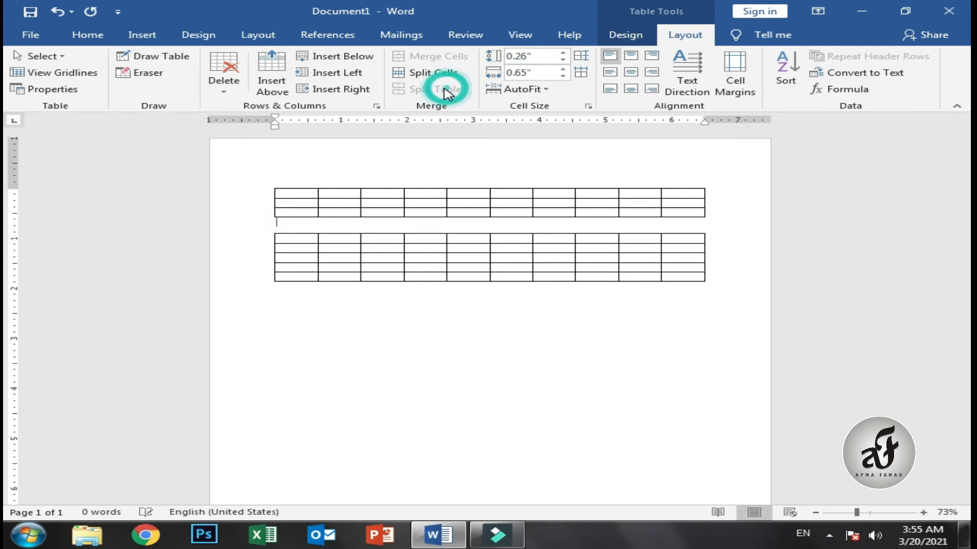
- Try handling the upper and lower tables separately, and undo the split
{"action": "left_click", "coordinate": [514, 247]}
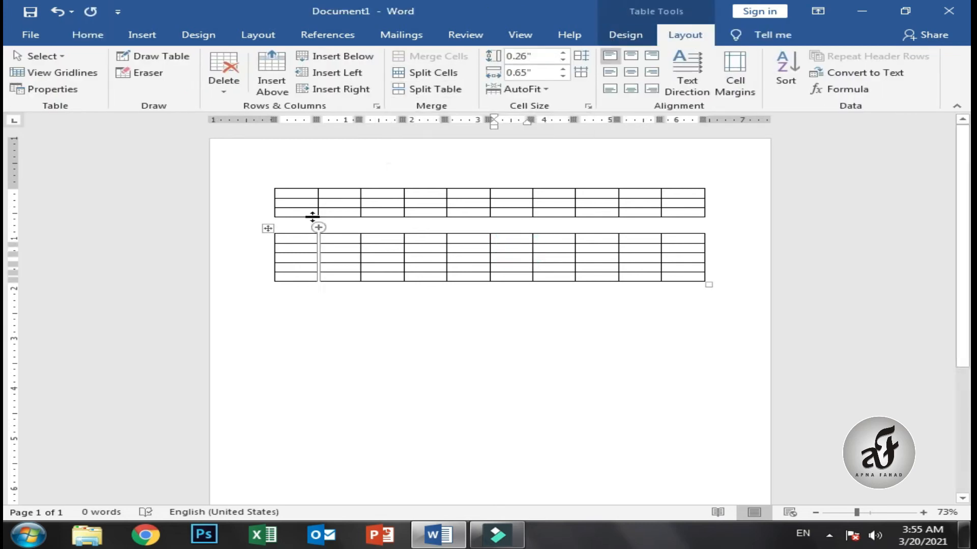
{"action": "left_click", "coordinate": [303, 203]}
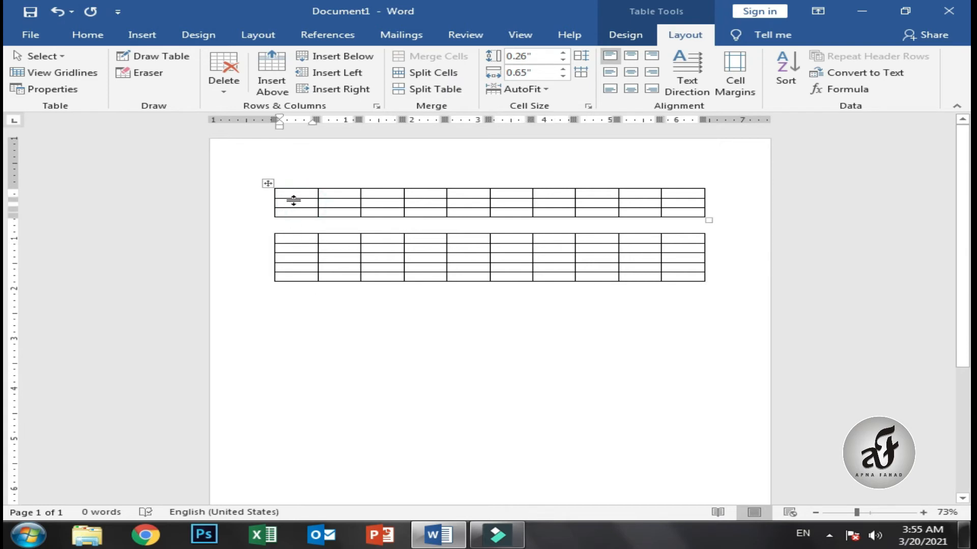
{"action": "left_click", "coordinate": [307, 239]}
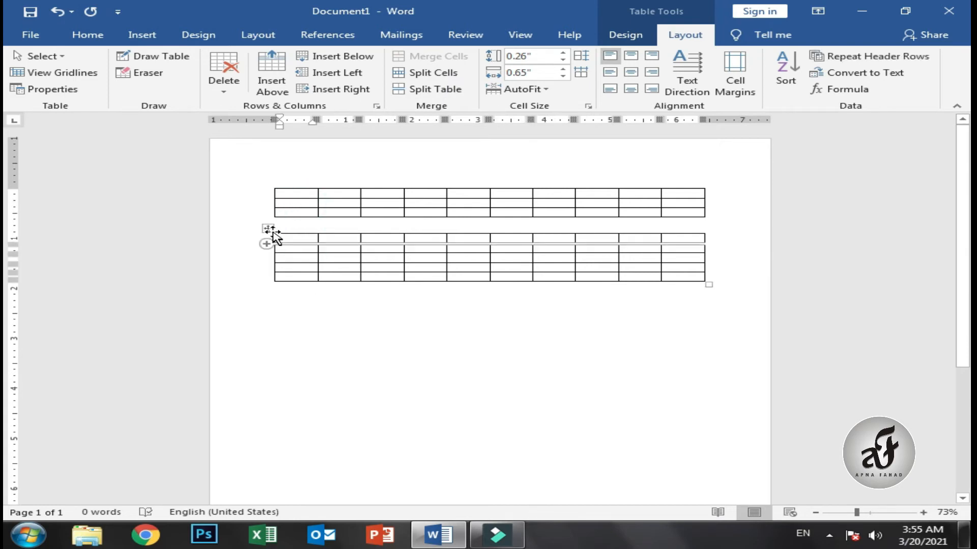
{"action": "left_click_drag", "start_coordinate": [271, 230], "coordinate": [270, 224]}
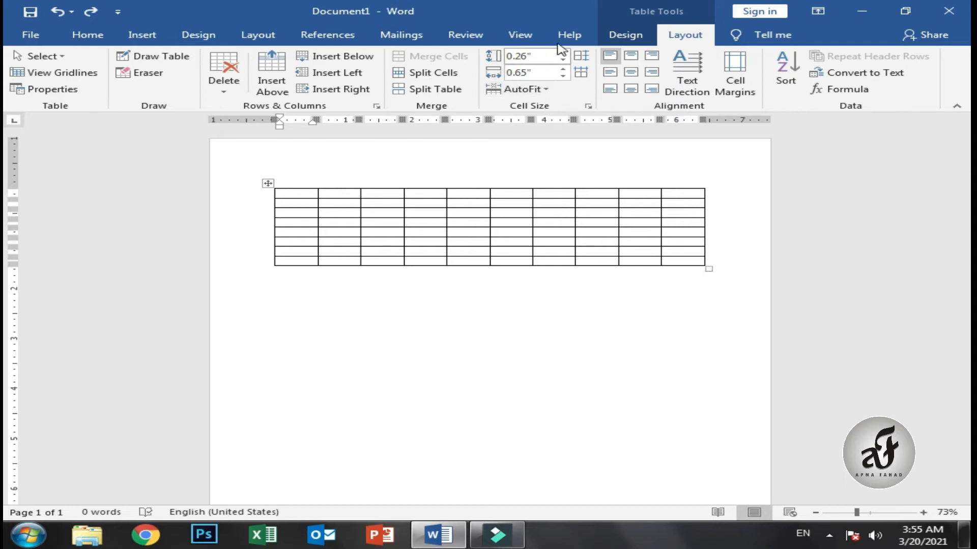
- Try taller rows for the whole table and set the row height to 0.2"
{"action": "left_click", "coordinate": [264, 182]}
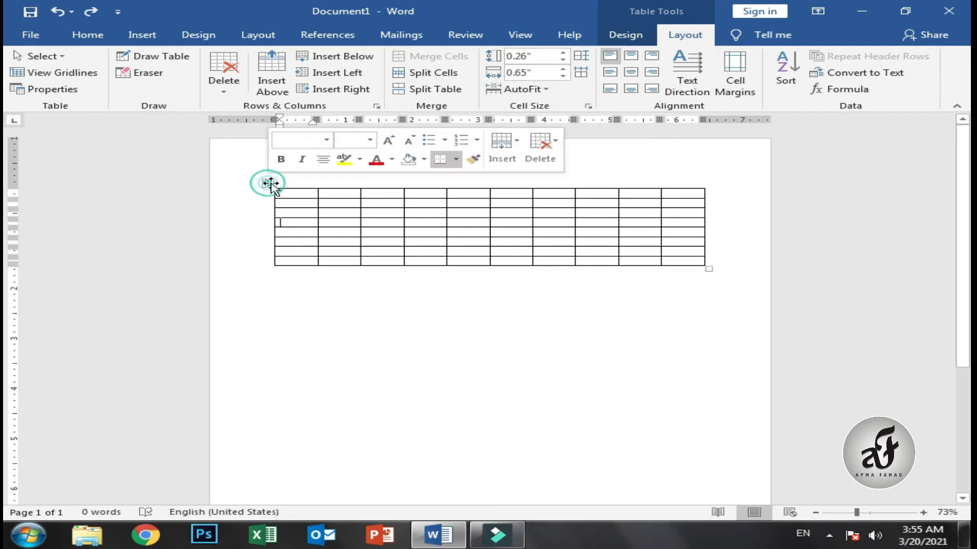
{"action": "left_click", "coordinate": [563, 53]}
{"action": "left_click", "coordinate": [563, 53]}
{"action": "left_click", "coordinate": [562, 60]}
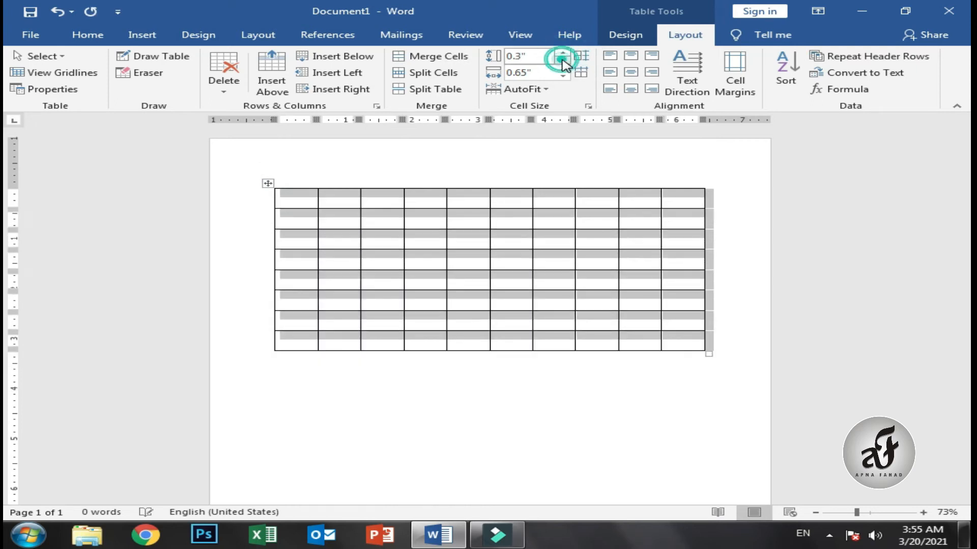
{"action": "left_click", "coordinate": [563, 61]}
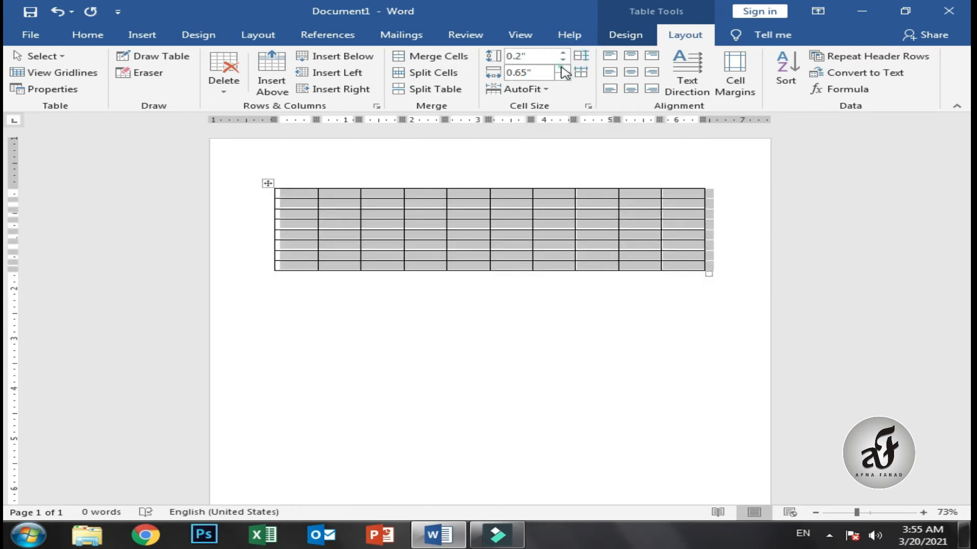
- Try wider and narrower columns between 0.8" and 0.5" across the whole table, and set the column width to 0.6"
{"action": "left_click", "coordinate": [562, 68]}
{"action": "left_click", "coordinate": [563, 68]}
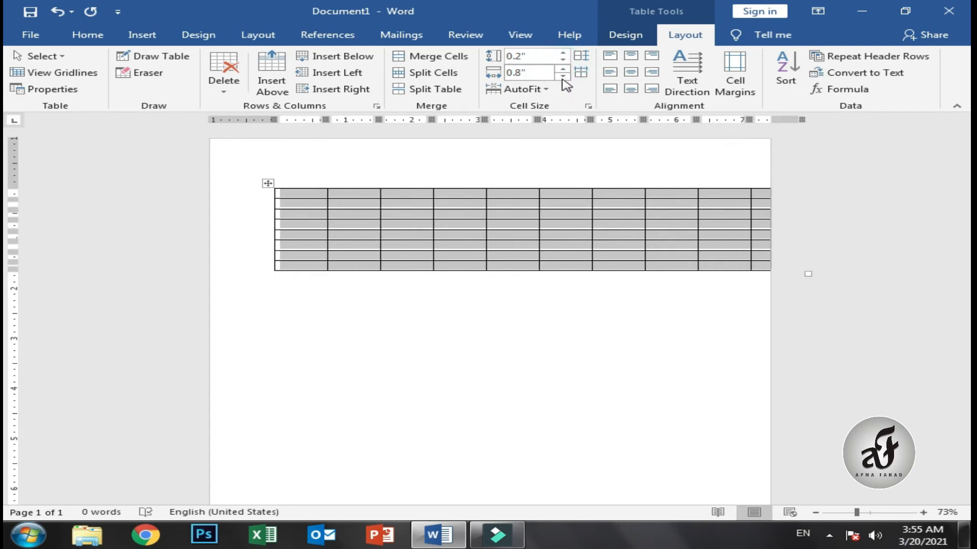
{"action": "left_click", "coordinate": [563, 76]}
{"action": "left_click", "coordinate": [562, 77]}
{"action": "left_click", "coordinate": [563, 76]}
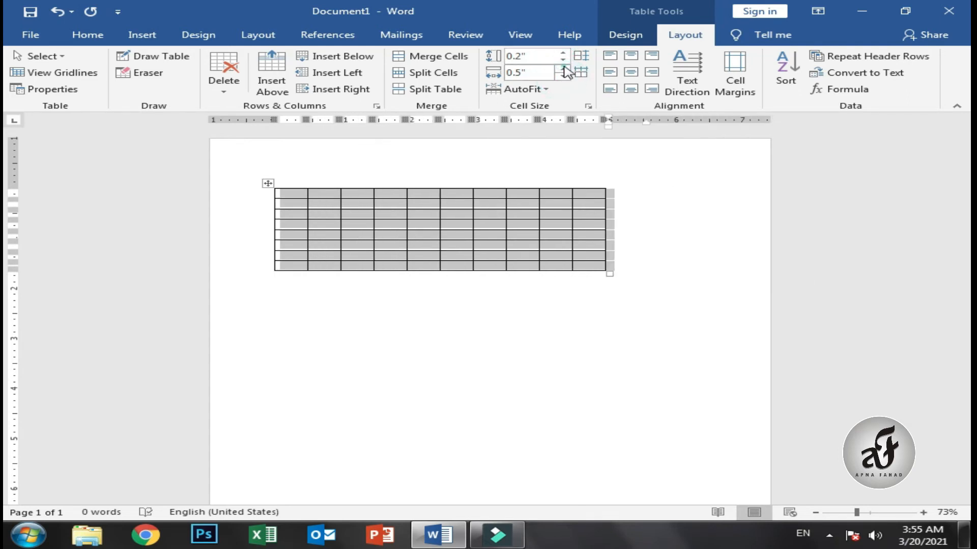
{"action": "left_click", "coordinate": [563, 69]}
{"action": "left_click", "coordinate": [563, 68]}
{"action": "left_click", "coordinate": [562, 69]}
{"action": "left_click", "coordinate": [562, 77]}
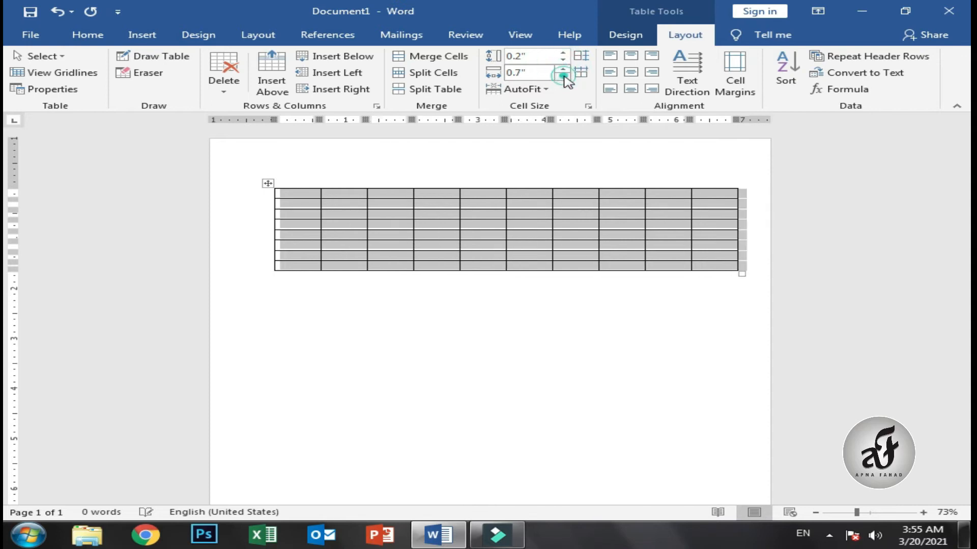
{"action": "left_click", "coordinate": [563, 76]}
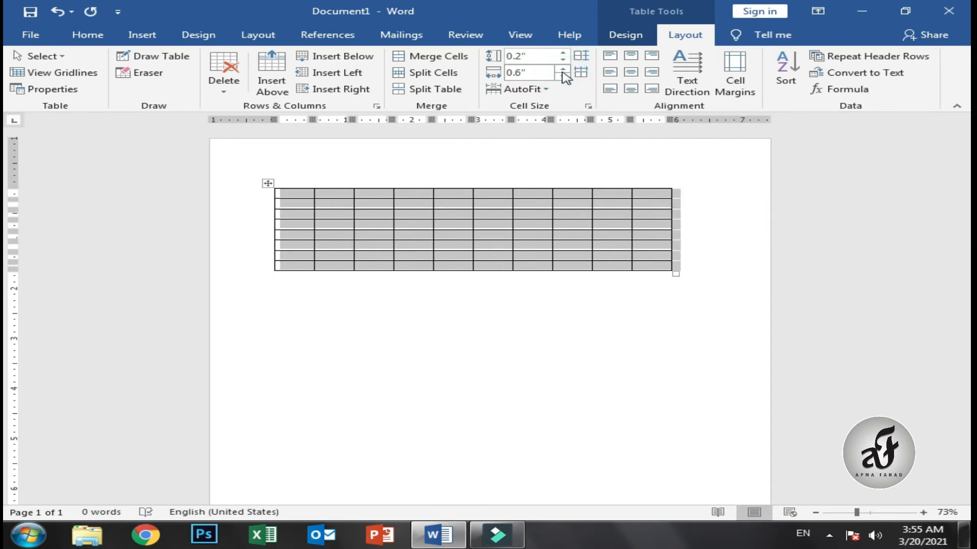
- Enlarge the table to columns about 0.67" wide and rows about 0.22" high, and apply AutoFit Contents to the whole table
{"action": "left_click", "coordinate": [642, 246]}
{"action": "left_click_drag", "start_coordinate": [675, 274], "coordinate": [722, 282]}
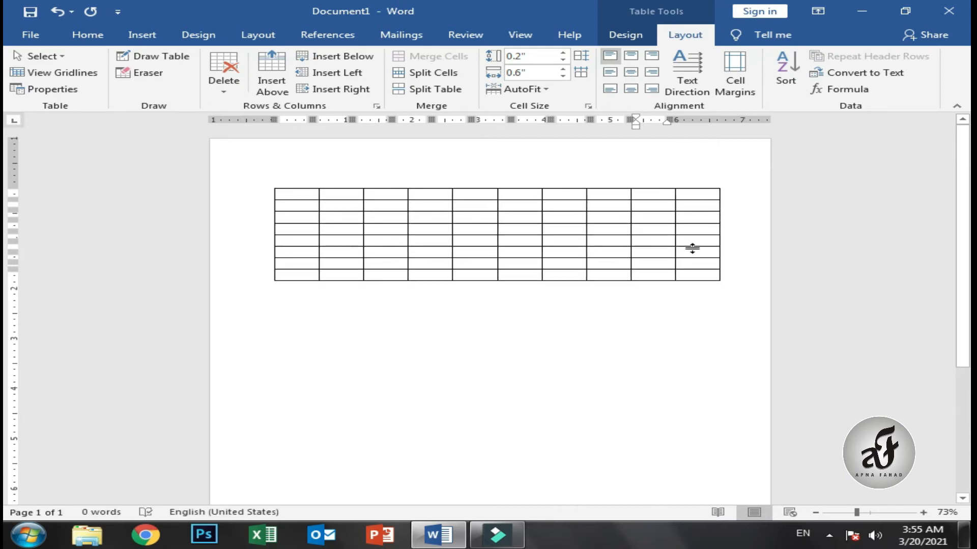
{"action": "left_click_drag", "start_coordinate": [266, 181], "coordinate": [268, 185]}
{"action": "left_click", "coordinate": [522, 89]}
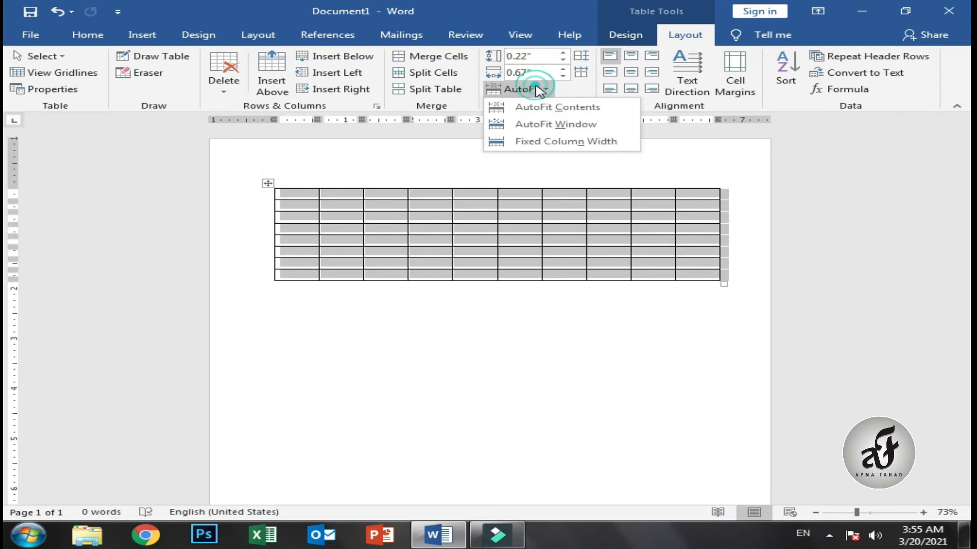
{"action": "left_click", "coordinate": [596, 113]}
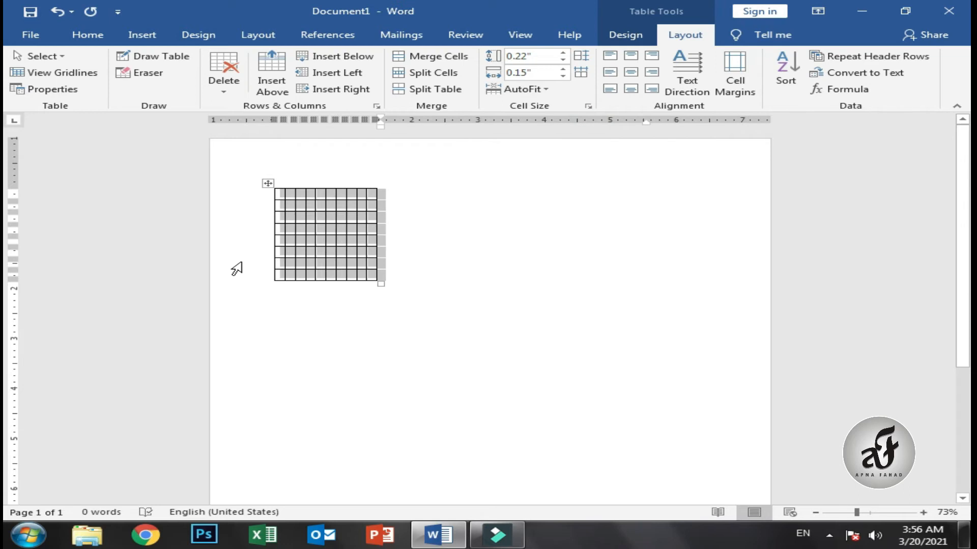
- Fill the first three cells of the top row with asdadada, adadadada and adasda
{"action": "left_click", "coordinate": [286, 195]}
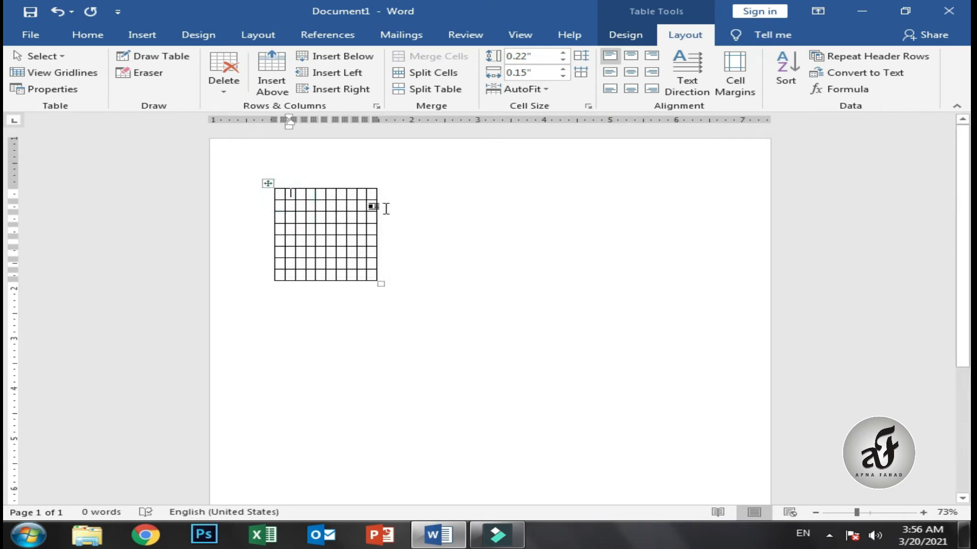
{"action": "type", "text": "asdada"}
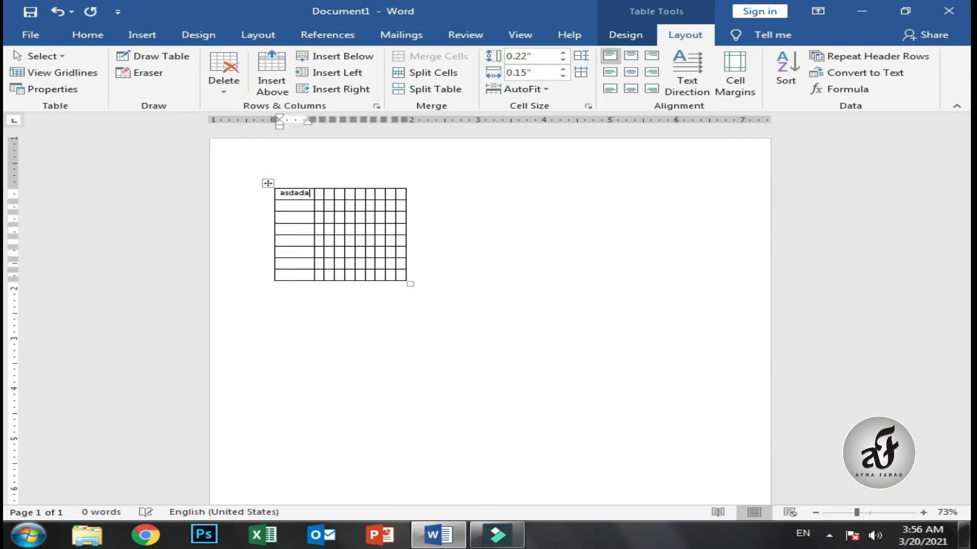
{"action": "type", "text": "da"}
{"action": "key", "text": "Tab"}
{"action": "type", "text": "adada"}
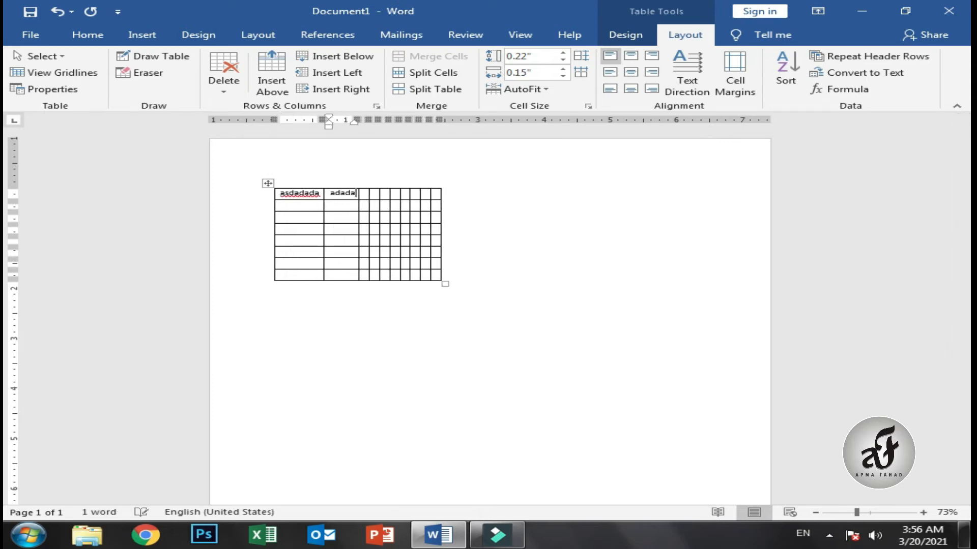
{"action": "type", "text": "dada"}
{"action": "key", "text": "Tab"}
{"action": "type", "text": "adasda"}
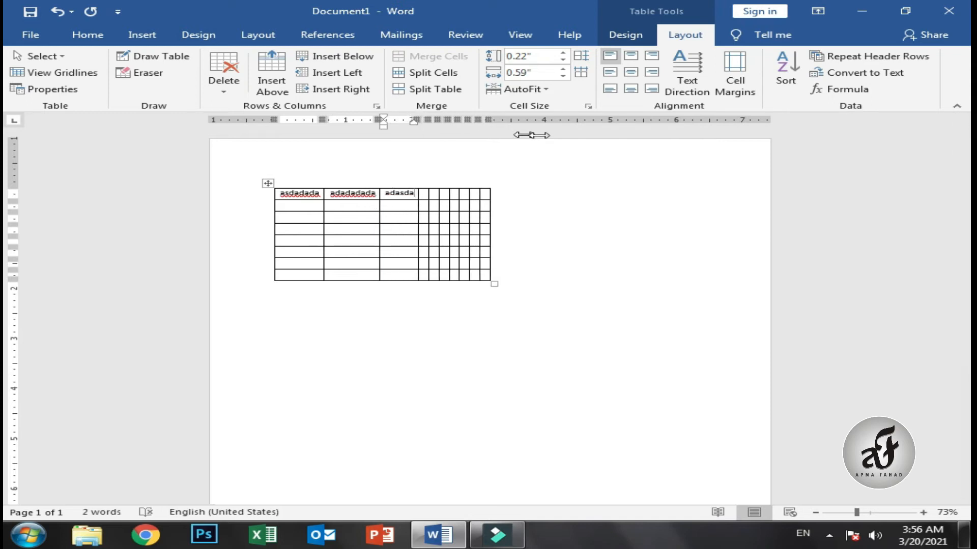
- Set the table to Fixed Column Width and enter adadadd in the fourth cell of the top row
{"action": "left_click", "coordinate": [524, 89]}
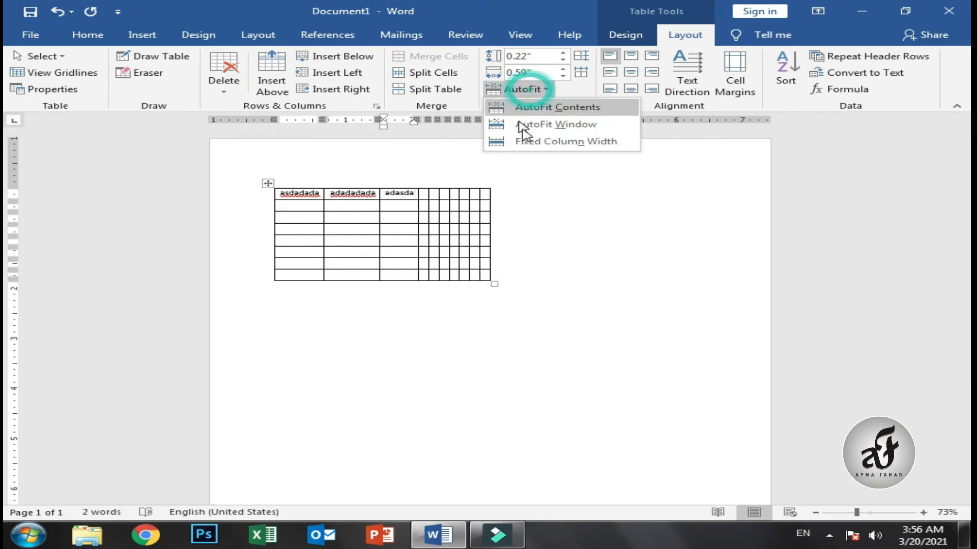
{"action": "left_click", "coordinate": [580, 148]}
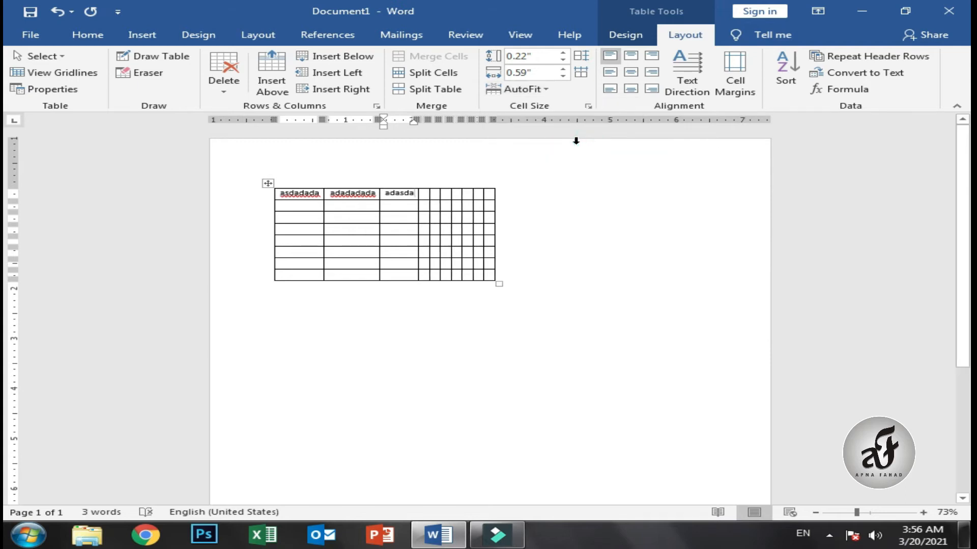
{"action": "key", "text": "Tab"}
{"action": "type", "text": "adadadd"}
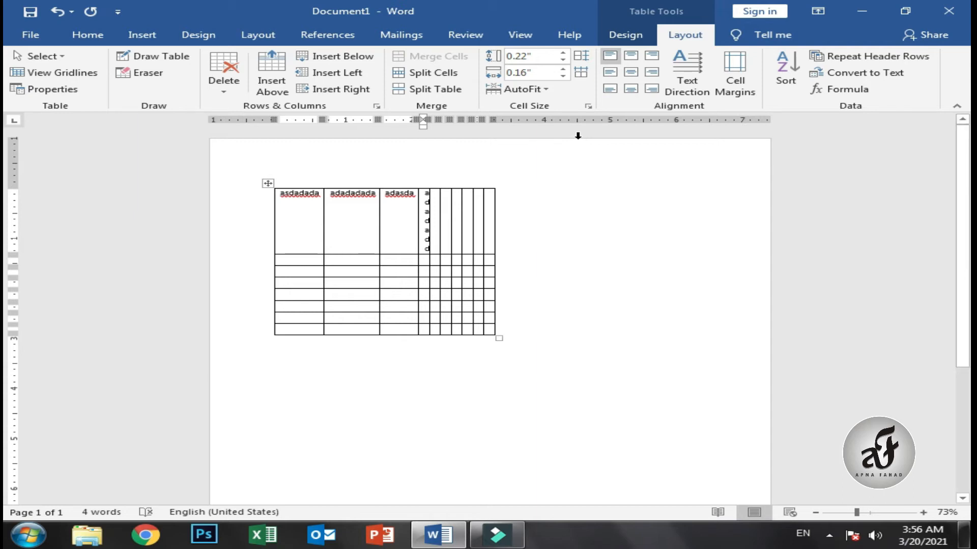
- Stretch the table across the full page width with AutoFit Window
{"action": "left_click", "coordinate": [531, 92]}
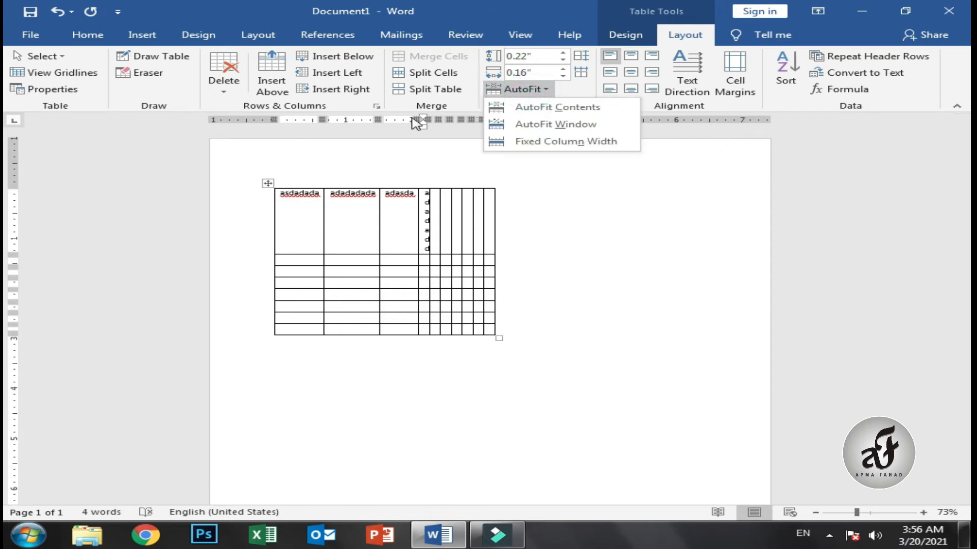
{"action": "left_click", "coordinate": [553, 124]}
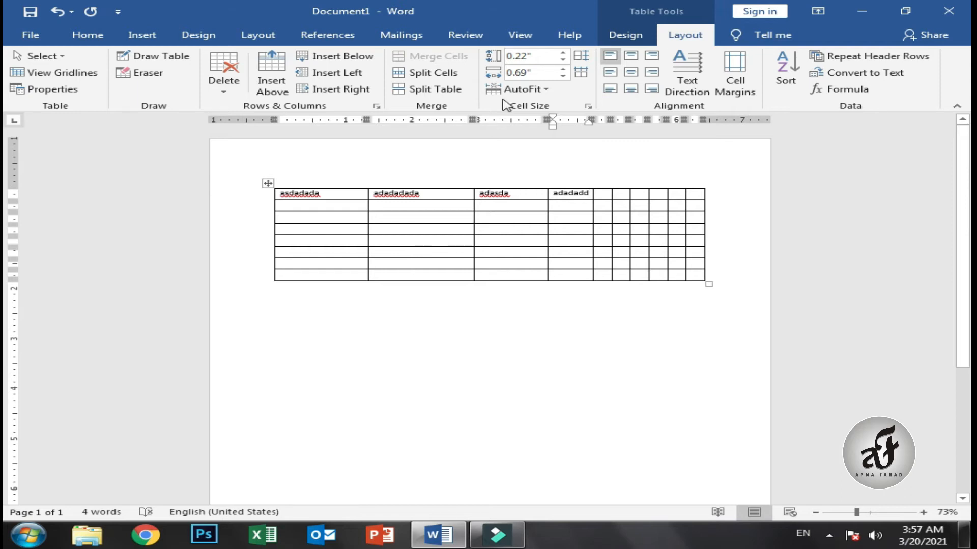
{"action": "left_click", "coordinate": [522, 90]}
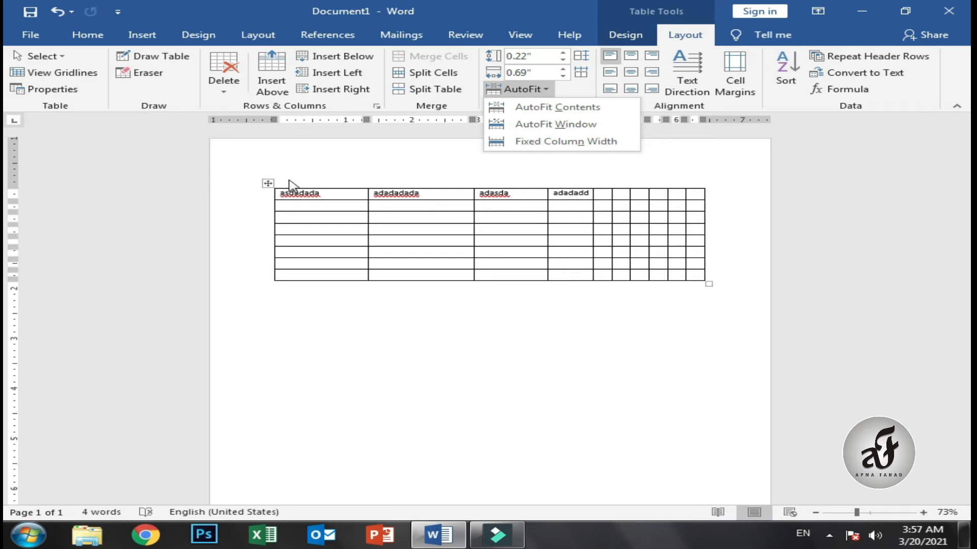
- Delete the whole text-filled table and insert a new one with 10 columns and 8 rows
{"action": "left_click", "coordinate": [266, 182]}
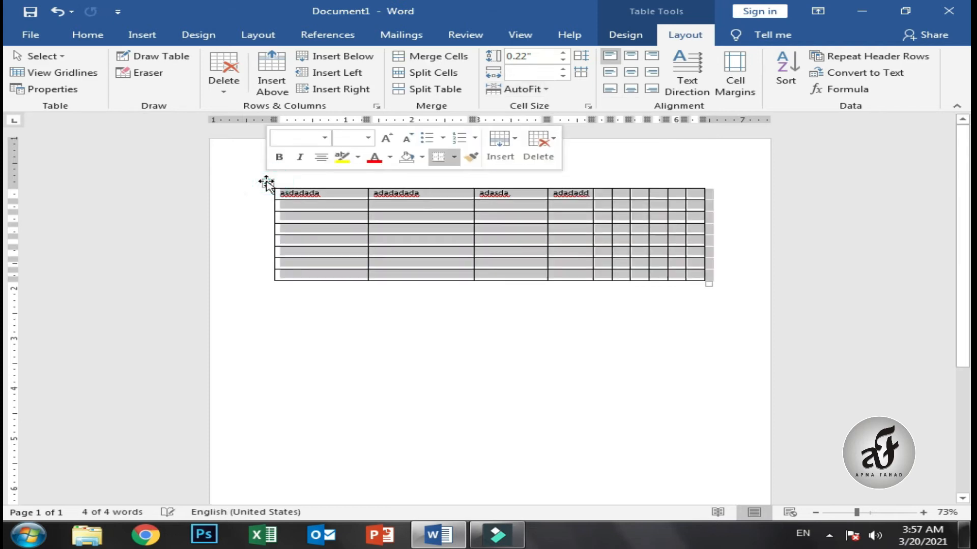
{"action": "key", "text": "BackSpace"}
{"action": "left_click", "coordinate": [148, 34]}
{"action": "left_click", "coordinate": [68, 68]}
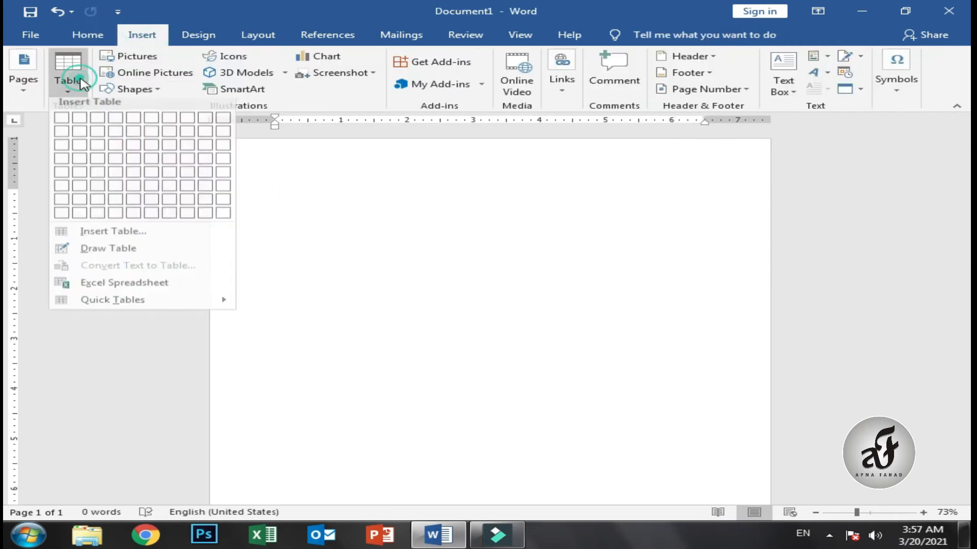
{"action": "left_click", "coordinate": [223, 220]}
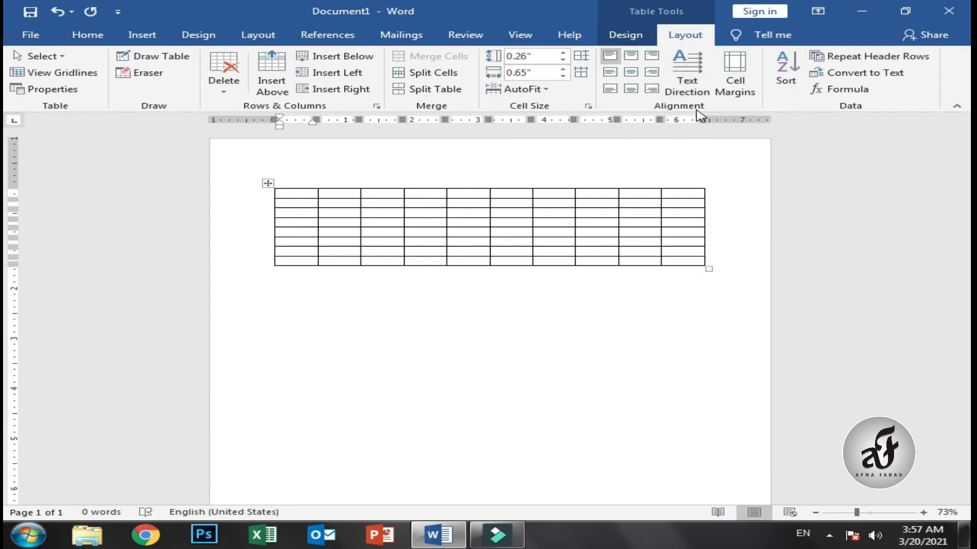
- Merge the cells in columns 3 to 7, rows 2 to 6, into one cell and enter the word "the" in it
{"action": "mouse_move", "coordinate": [395, 205]}
{"action": "left_mouse_down"}
{"action": "mouse_move", "coordinate": [499, 221]}
{"action": "mouse_move", "coordinate": [568, 246]}
{"action": "left_mouse_up"}
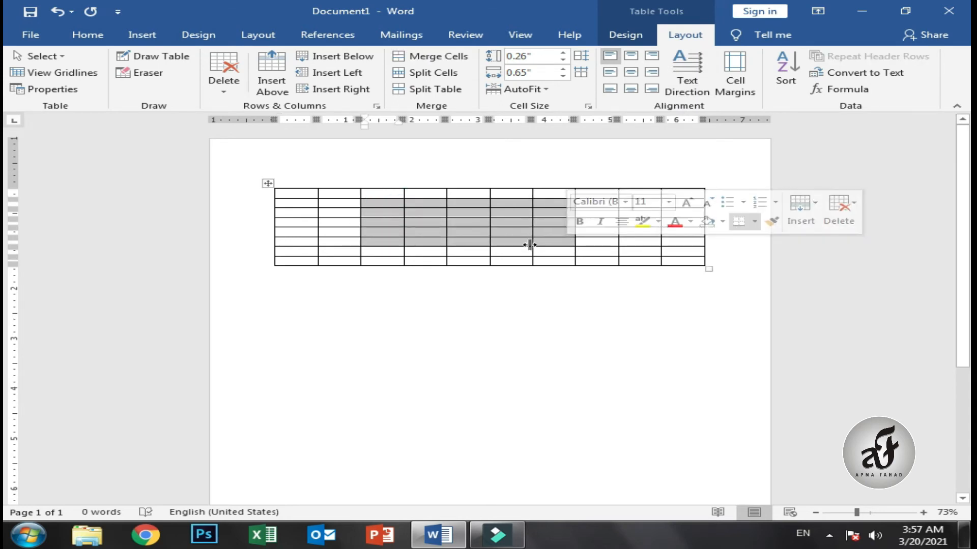
{"action": "left_click", "coordinate": [438, 56]}
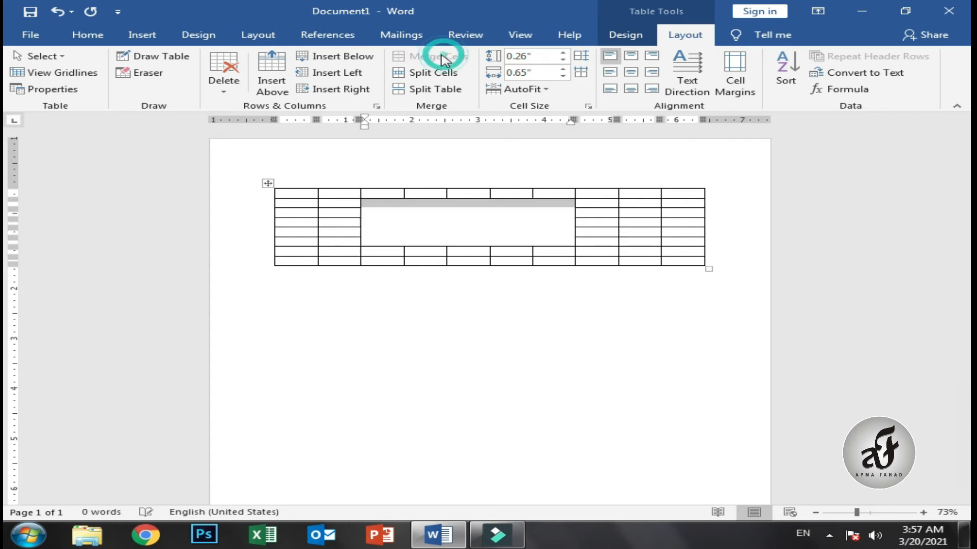
{"action": "left_click", "coordinate": [483, 215]}
{"action": "type", "text": "the"}
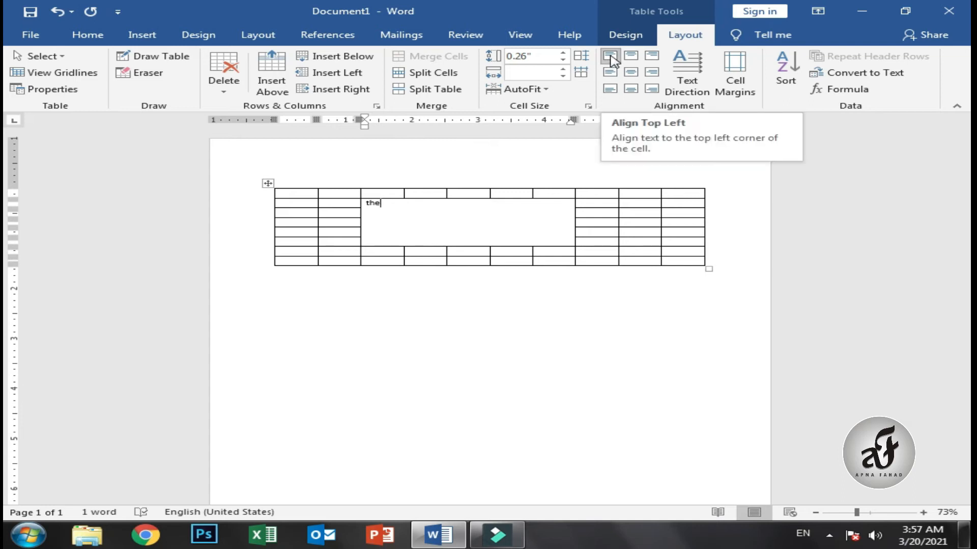
- Try the top, middle and bottom alignment options on the merged cell's text, and settle on Align Center
{"action": "left_click", "coordinate": [630, 54]}
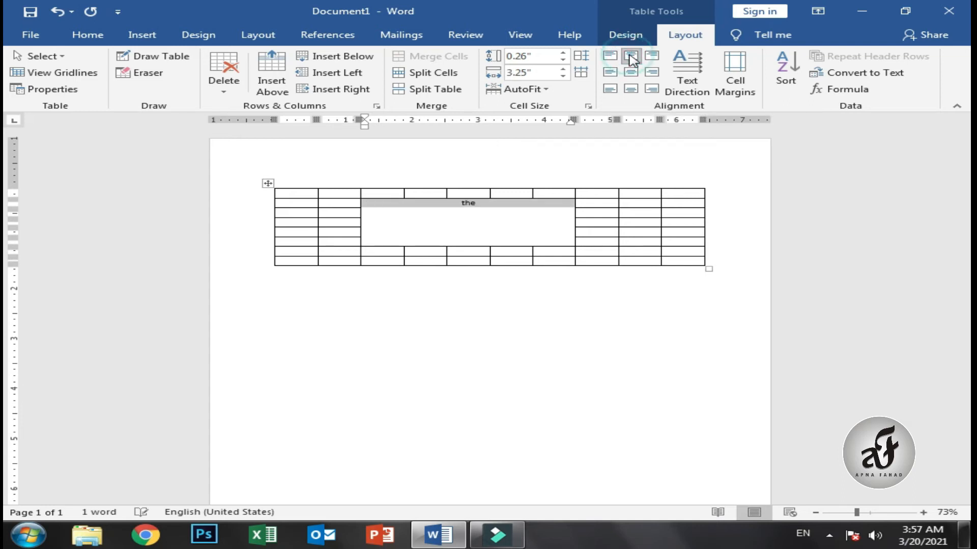
{"action": "left_click", "coordinate": [652, 56]}
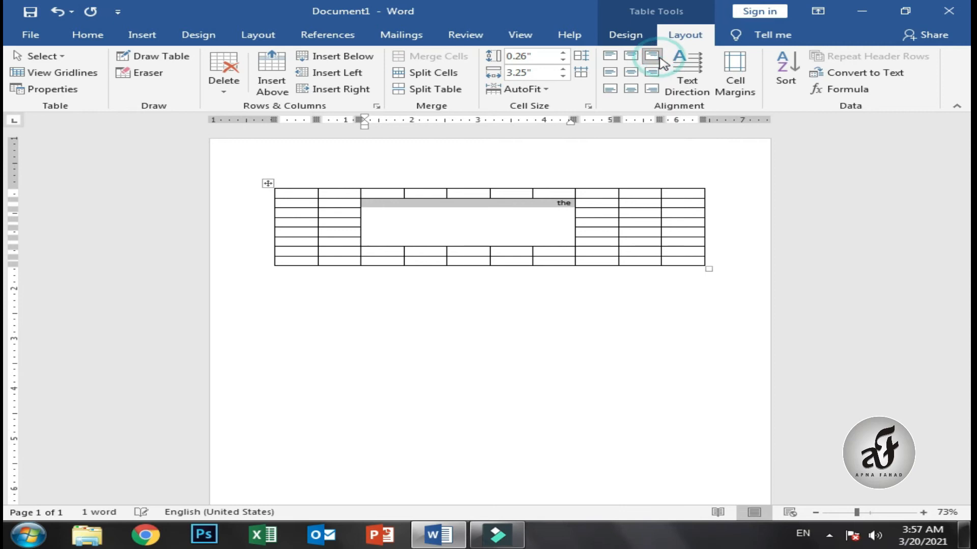
{"action": "left_click", "coordinate": [612, 73]}
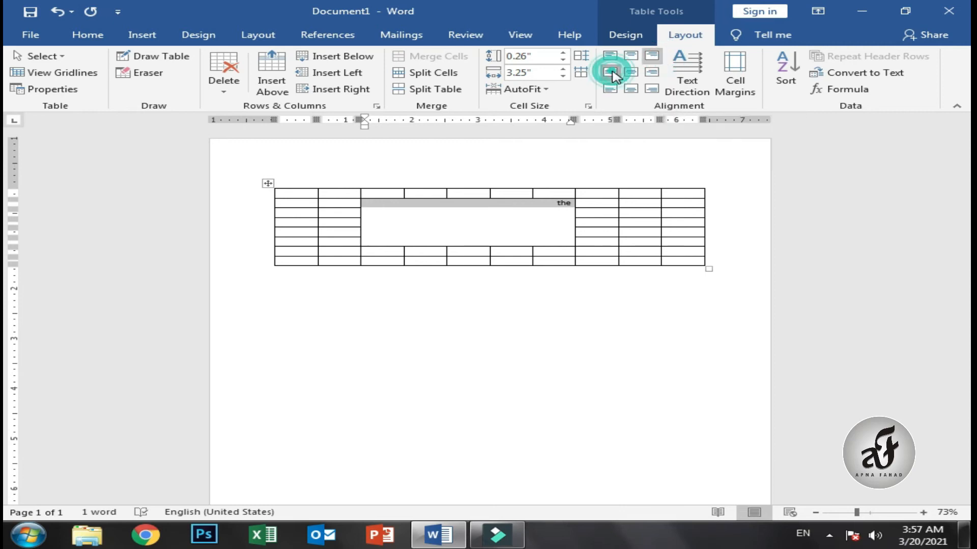
{"action": "left_click", "coordinate": [631, 74]}
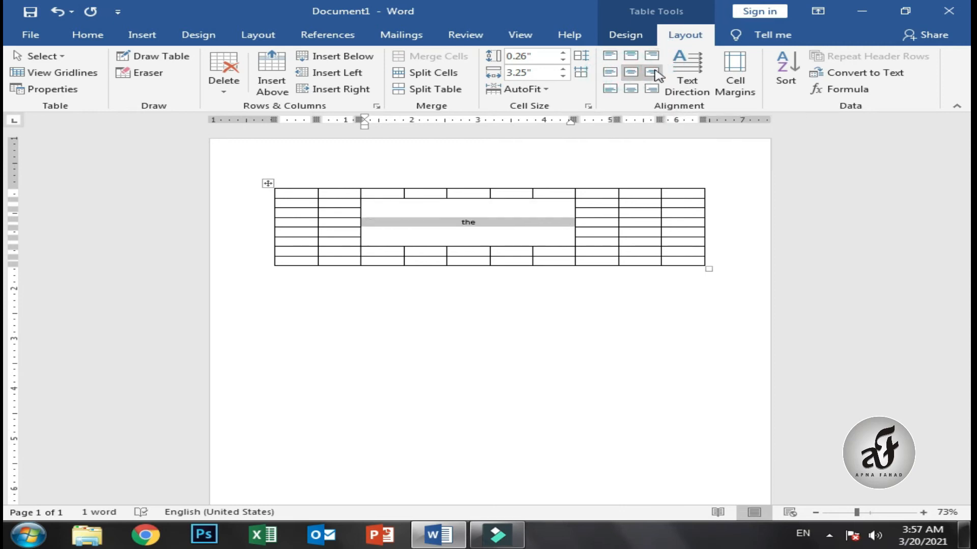
{"action": "left_click", "coordinate": [652, 73]}
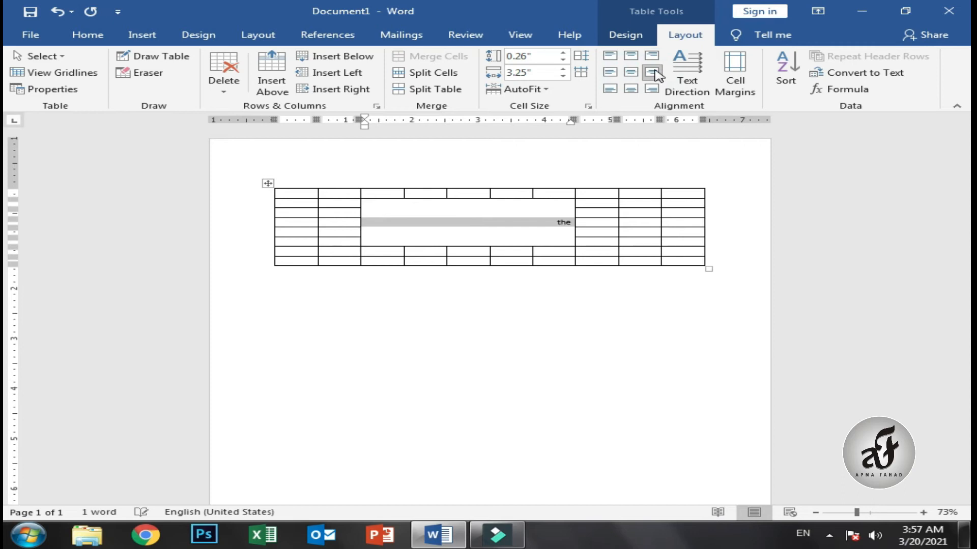
{"action": "left_click", "coordinate": [609, 89]}
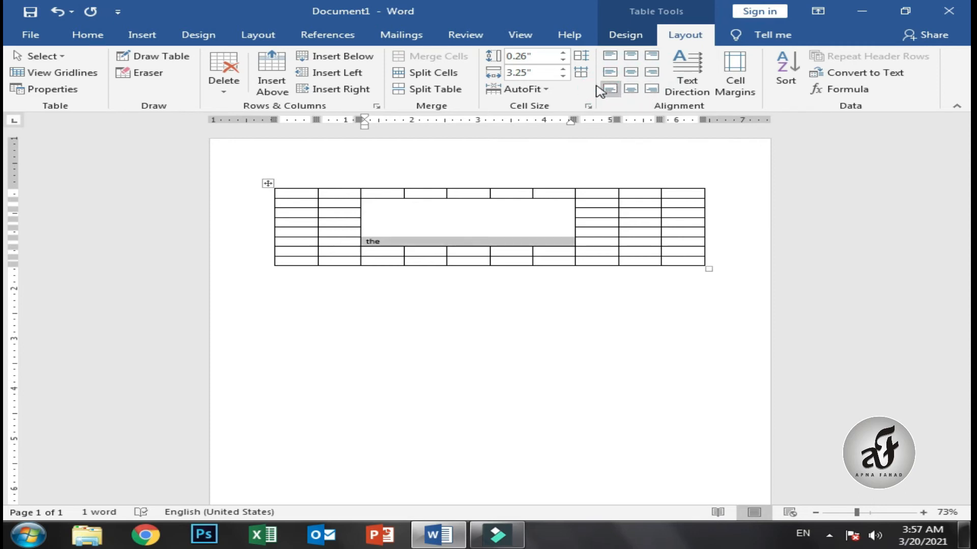
{"action": "left_click", "coordinate": [631, 89]}
{"action": "left_click", "coordinate": [655, 90]}
{"action": "left_click", "coordinate": [633, 73]}
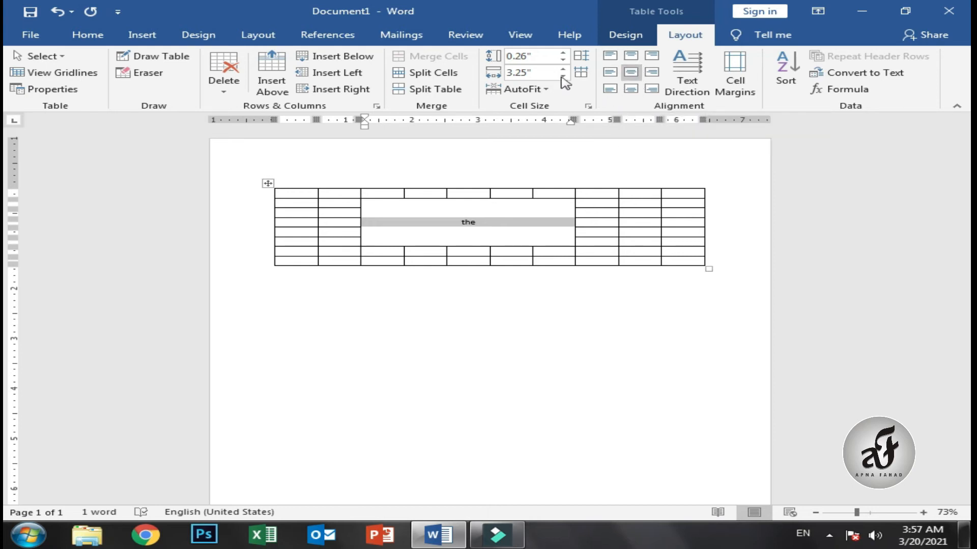
- Enlarge the text in the merged cell to font size 28
{"action": "left_click", "coordinate": [110, 32]}
{"action": "left_click", "coordinate": [208, 62]}
{"action": "left_click", "coordinate": [208, 62]}
{"action": "left_click", "coordinate": [209, 62]}
{"action": "left_click", "coordinate": [209, 62]}
{"action": "left_click", "coordinate": [209, 62]}
{"action": "left_click", "coordinate": [209, 62]}
{"action": "left_click", "coordinate": [208, 62]}
{"action": "left_click", "coordinate": [209, 62]}
{"action": "left_click", "coordinate": [208, 62]}
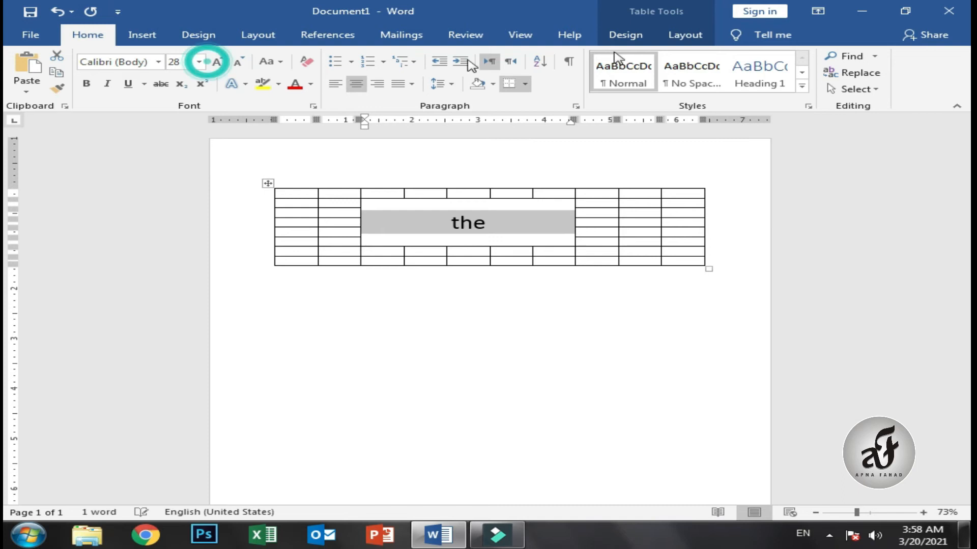
- Cycle the merged cell's text direction through both vertical orientations and back to horizontal
{"action": "left_click", "coordinate": [696, 42]}
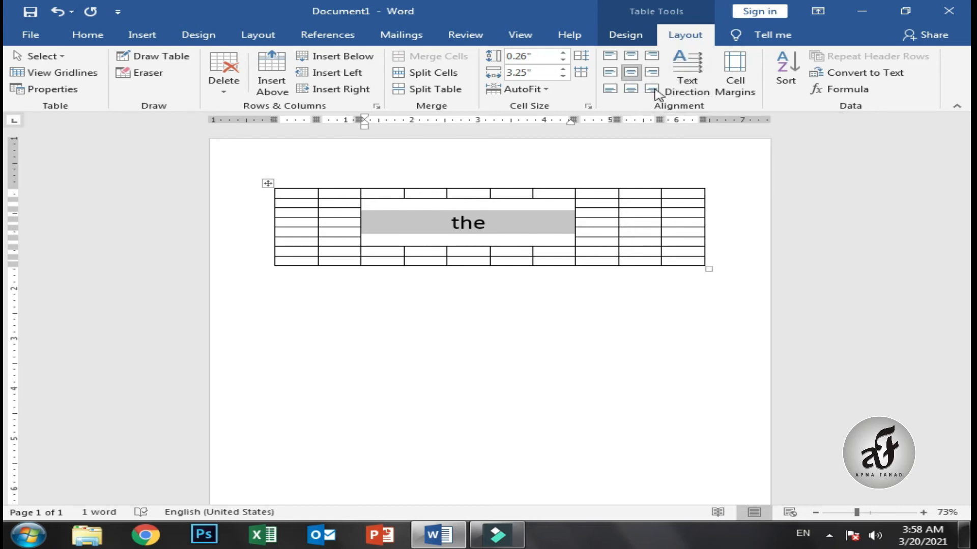
{"action": "left_click", "coordinate": [700, 87]}
{"action": "left_click", "coordinate": [699, 86]}
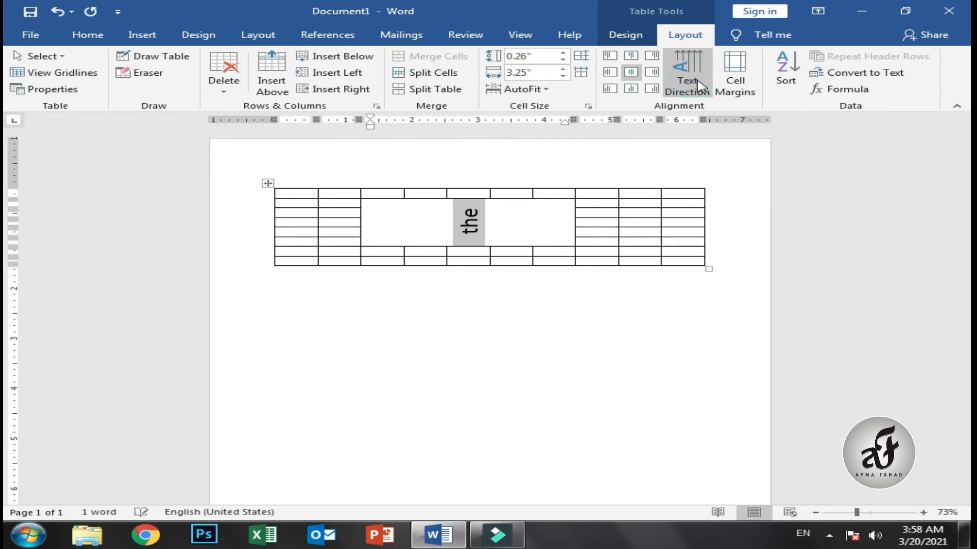
{"action": "left_click", "coordinate": [699, 86]}
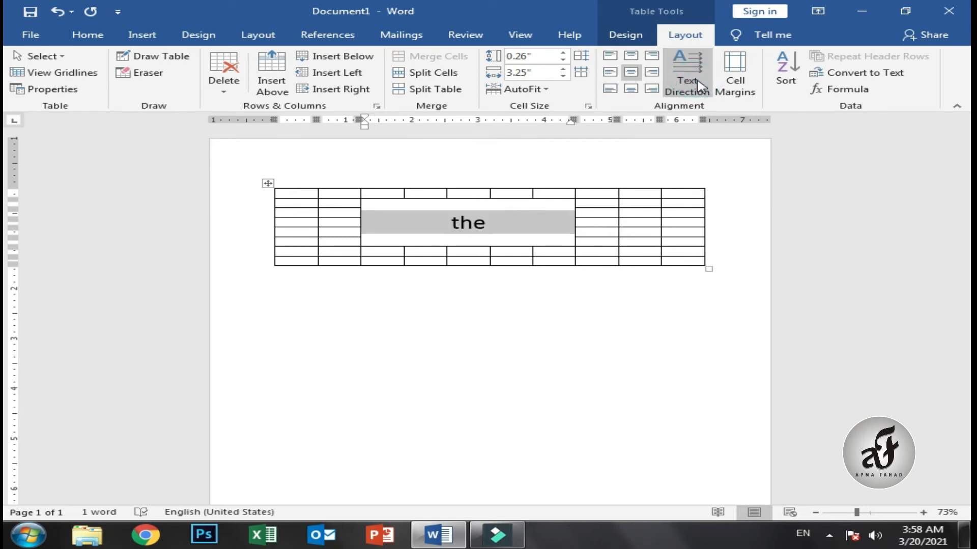
{"action": "left_click", "coordinate": [699, 87]}
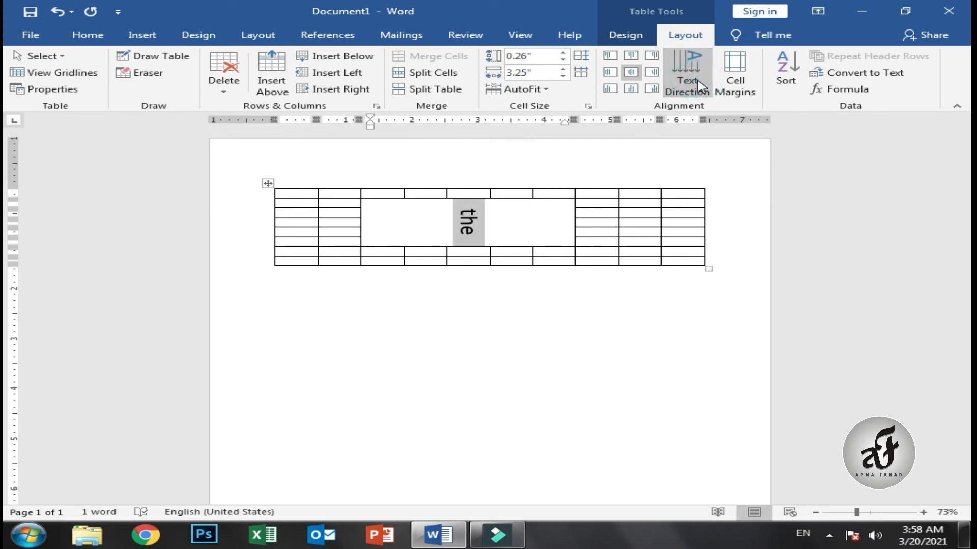
{"action": "left_click", "coordinate": [700, 86]}
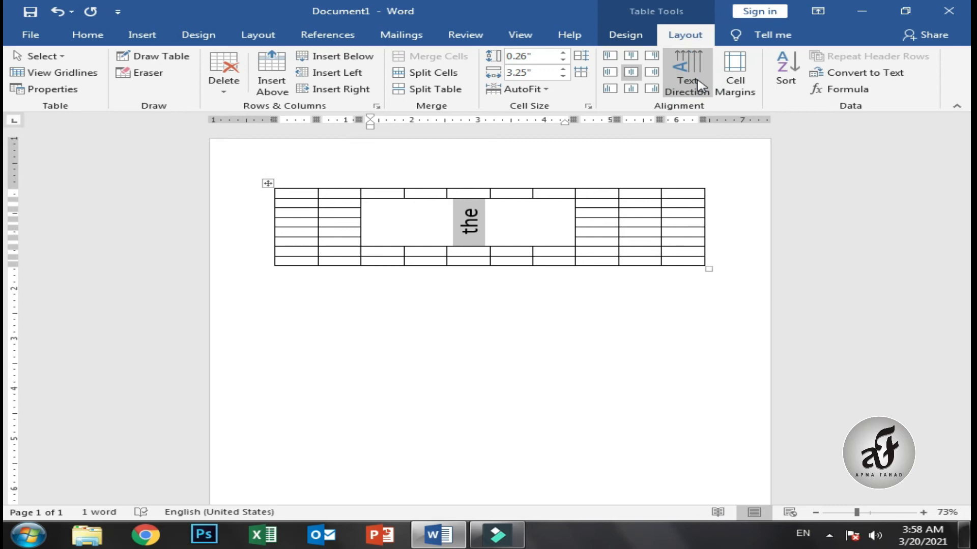
{"action": "left_click", "coordinate": [700, 87]}
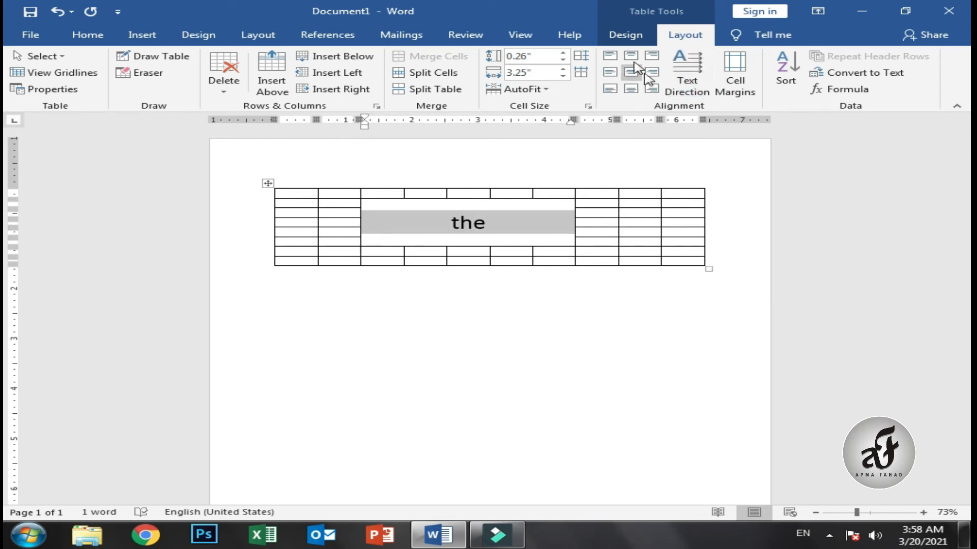
- Delete the table with the merged cell and insert an empty table with 10 columns and 8 rows
{"action": "left_click", "coordinate": [270, 184]}
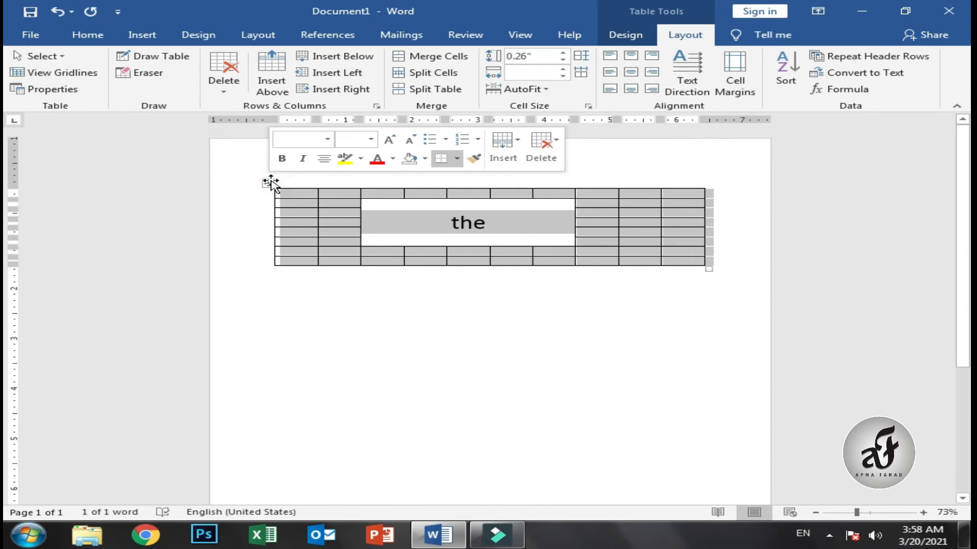
{"action": "key", "text": "BackSpace"}
{"action": "left_click", "coordinate": [142, 34]}
{"action": "left_click", "coordinate": [67, 76]}
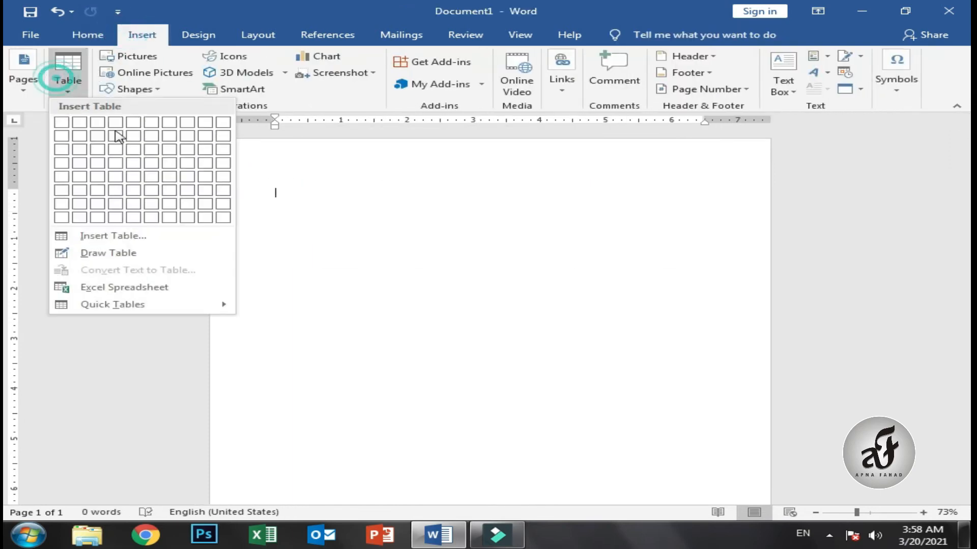
{"action": "left_click", "coordinate": [223, 218]}
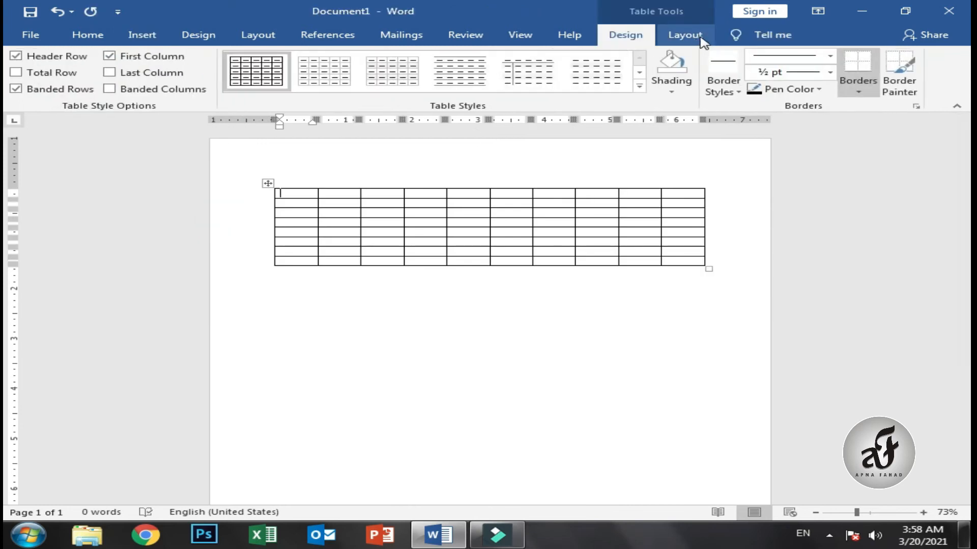
- Set the default top cell margin of the whole table to 1" and view the enlarged rows
{"action": "left_click", "coordinate": [685, 34]}
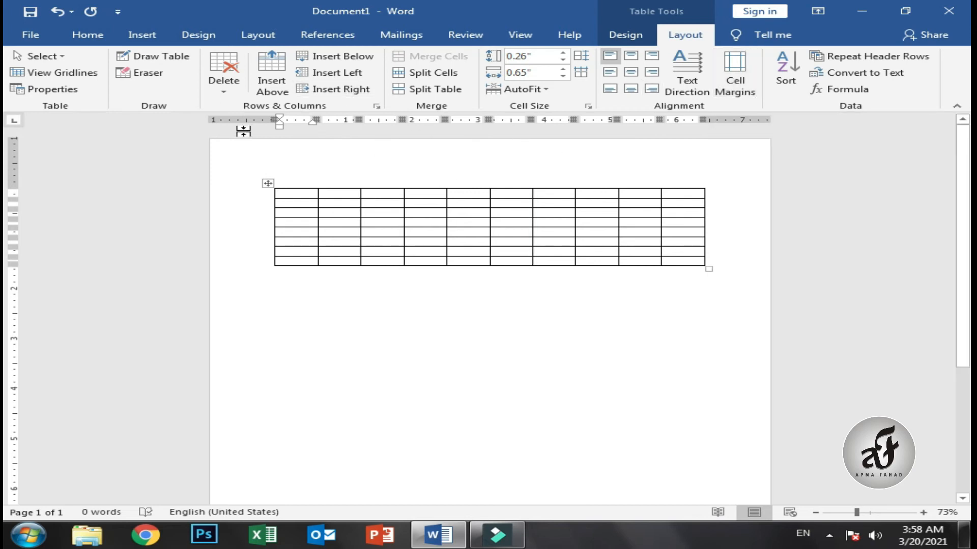
{"action": "left_click", "coordinate": [675, 192]}
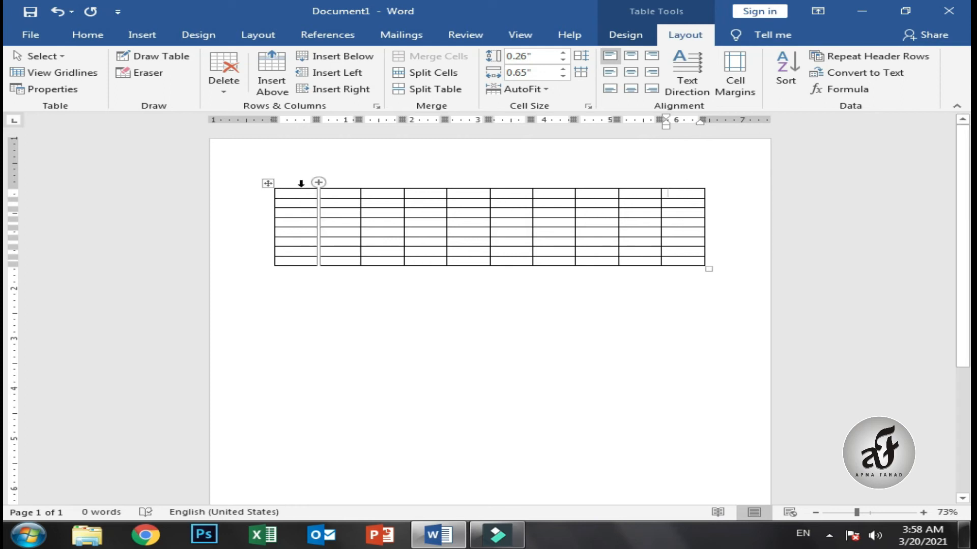
{"action": "left_click", "coordinate": [268, 184]}
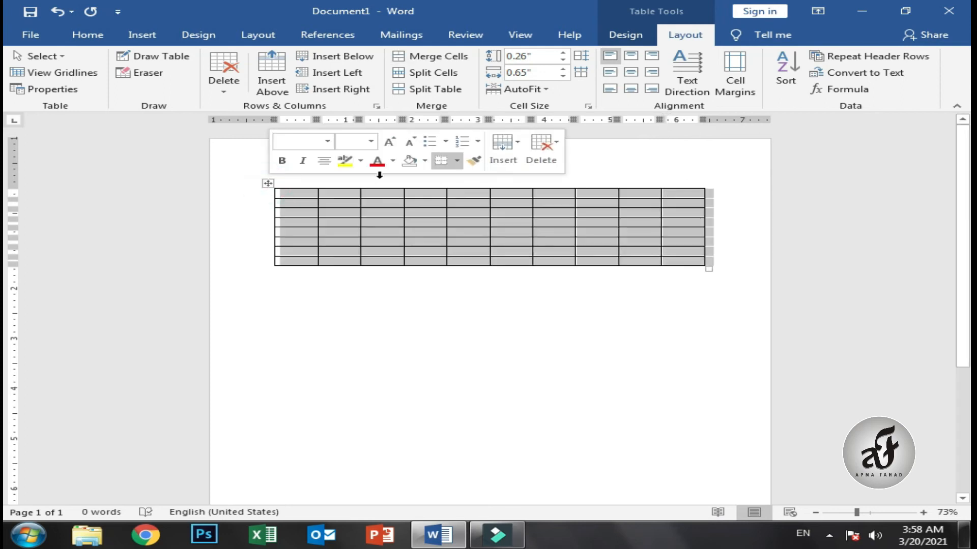
{"action": "left_click", "coordinate": [736, 79]}
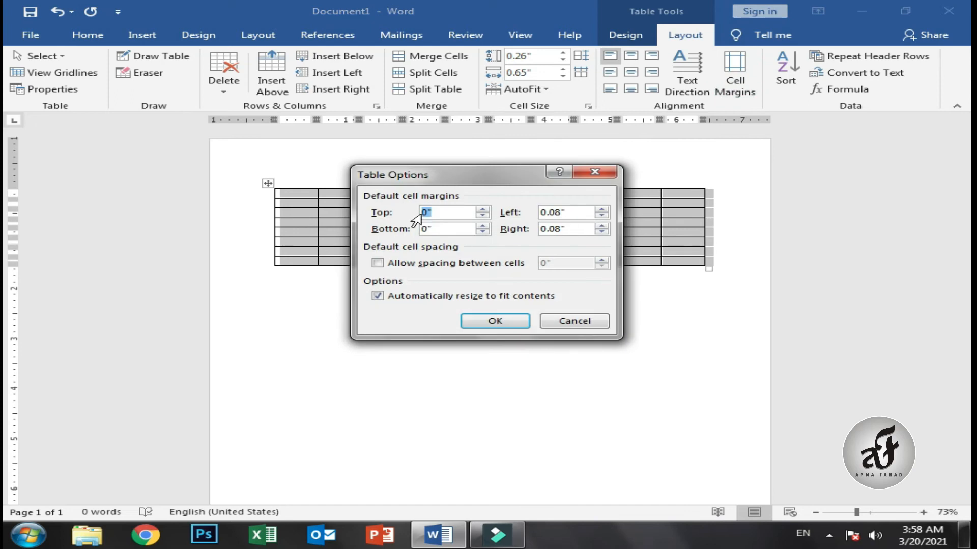
{"action": "type", "text": "1"}
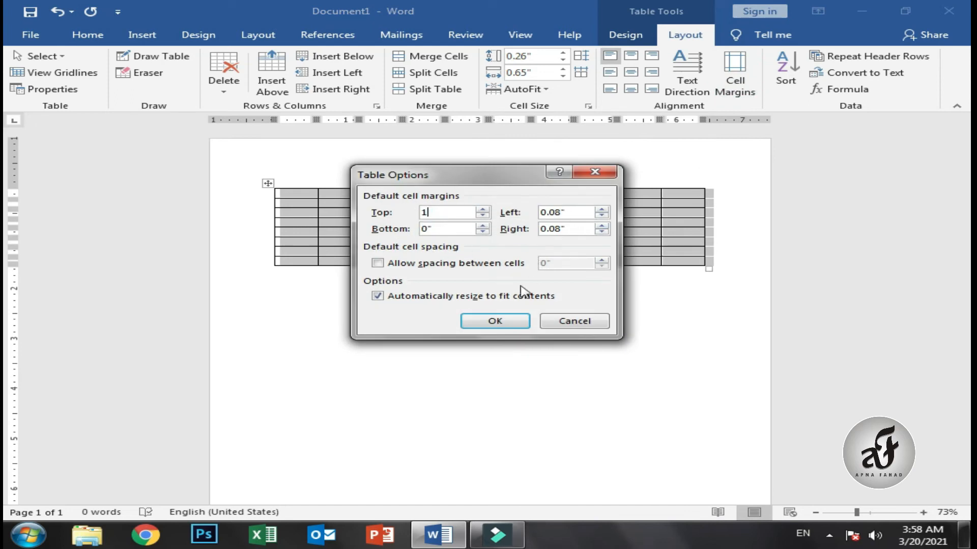
{"action": "left_click", "coordinate": [496, 322]}
{"action": "scroll", "coordinate": [8, 219], "scroll_direction": "down", "scroll_amount": 5}
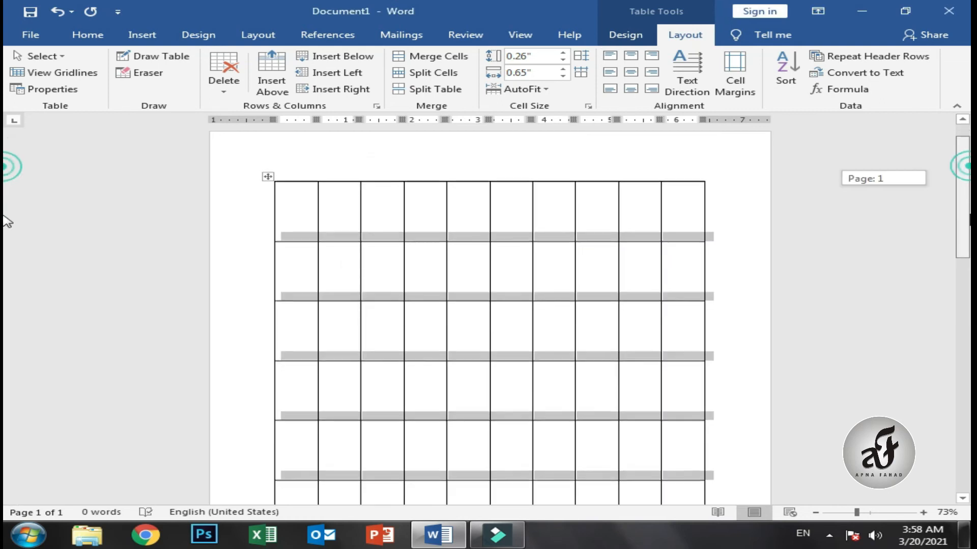
{"action": "scroll", "coordinate": [7, 335], "scroll_direction": "up", "scroll_amount": 6}
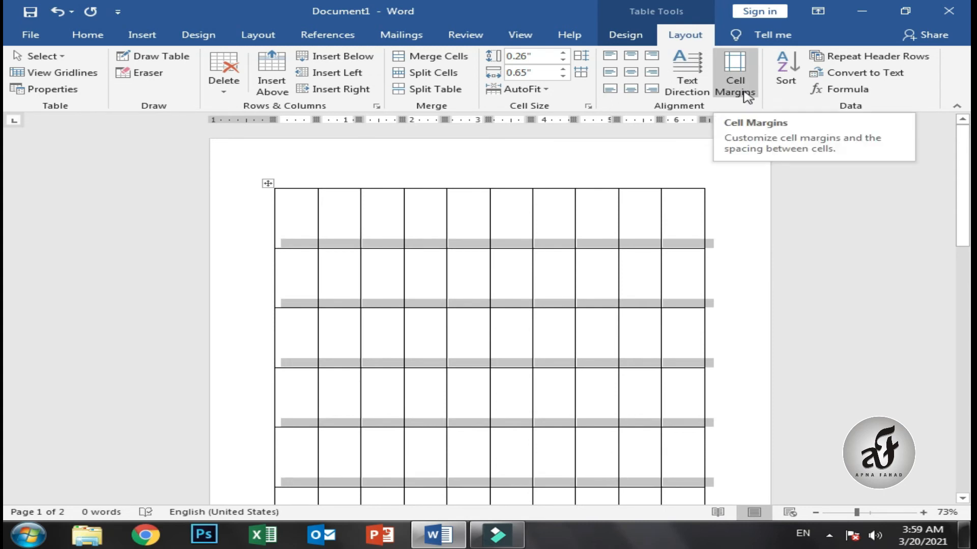
- Reset the table's default top cell margin to 0
{"action": "left_click", "coordinate": [747, 96]}
{"action": "type", "text": "0"}
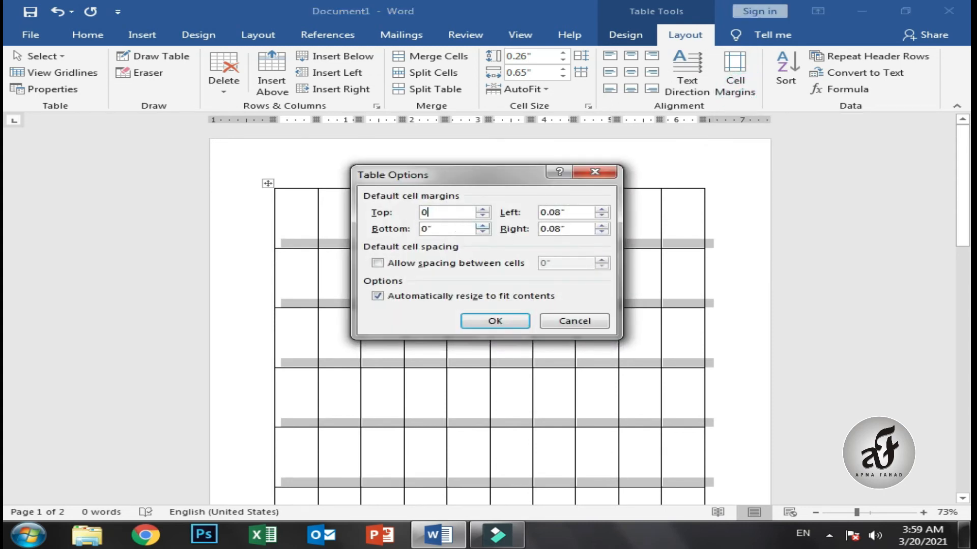
{"action": "left_click", "coordinate": [504, 321]}
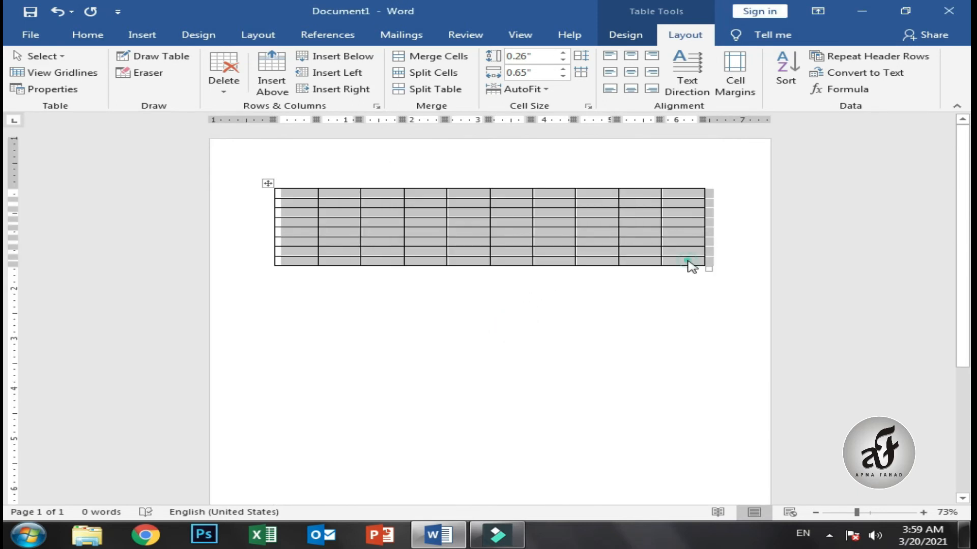
- Open the Sort options for the empty table and close them without sorting
{"action": "left_click", "coordinate": [687, 262]}
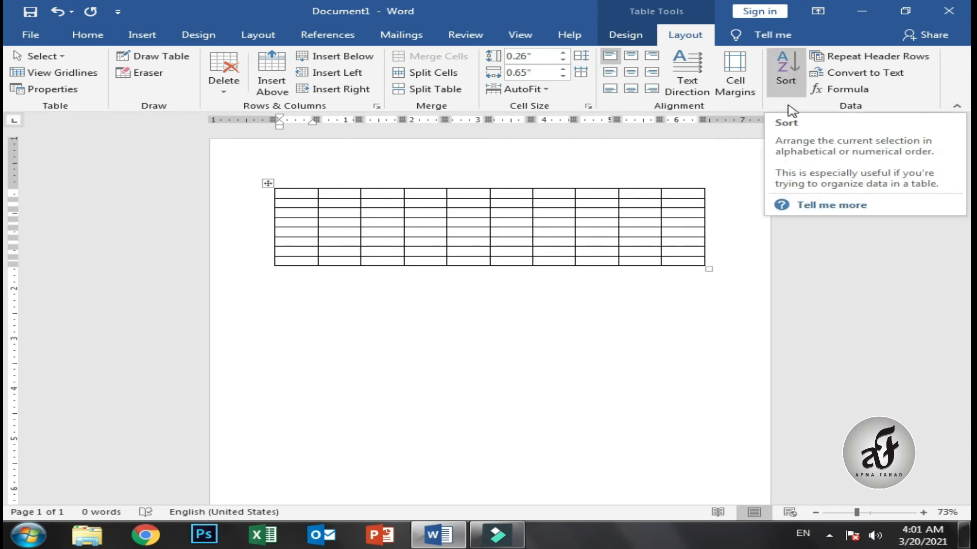
{"action": "left_click", "coordinate": [791, 84]}
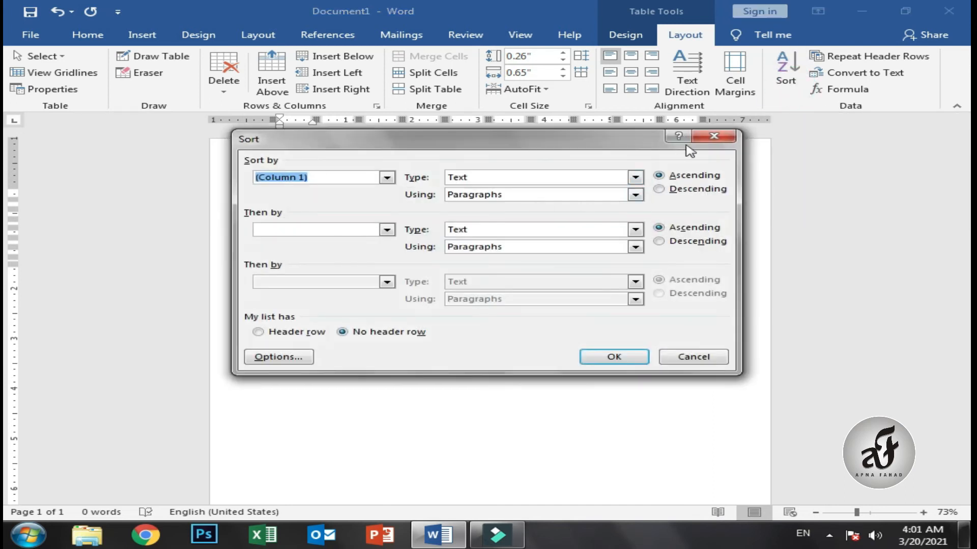
{"action": "left_click", "coordinate": [713, 136]}
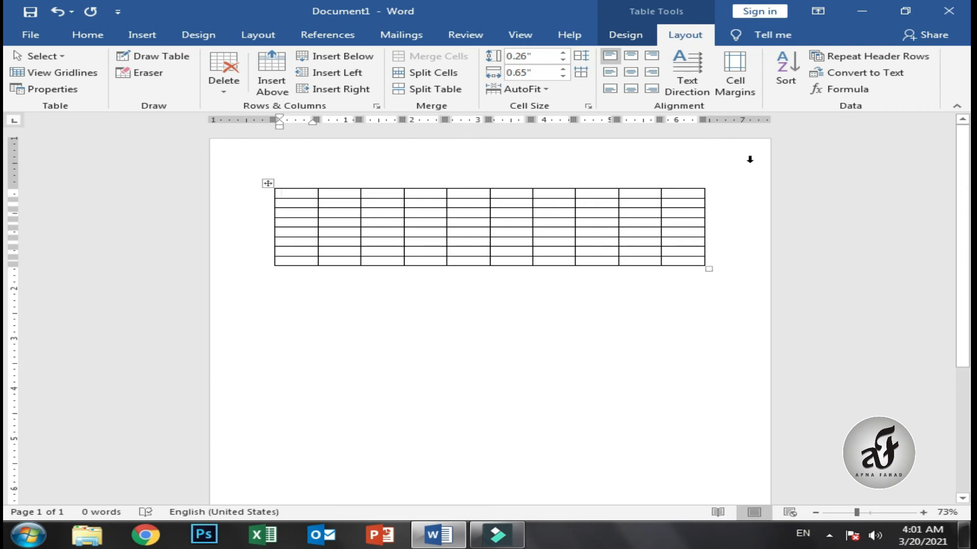
- Delete the empty table and insert a new one with 20 columns and 50 rows
{"action": "mouse_move", "coordinate": [704, 184]}
{"action": "left_click", "coordinate": [268, 183]}
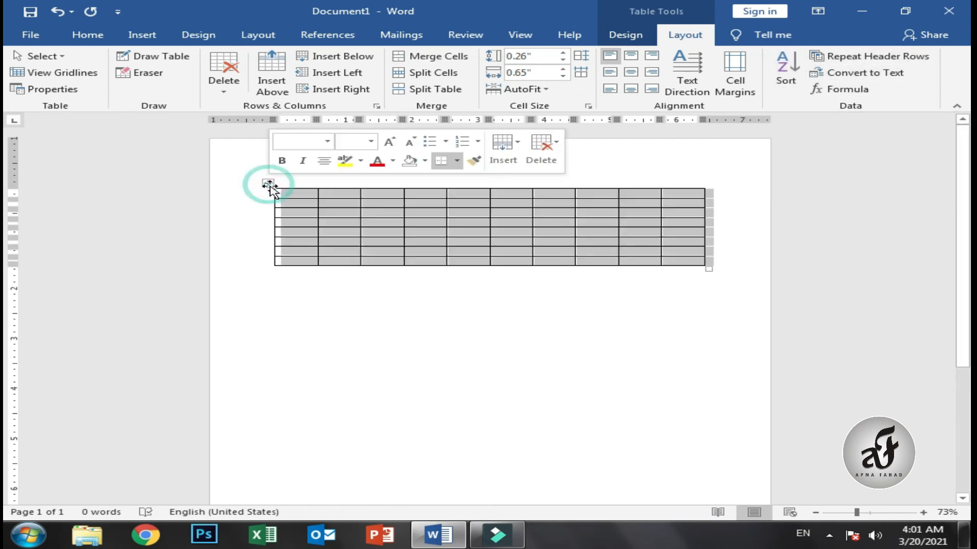
{"action": "key", "text": "BackSpace"}
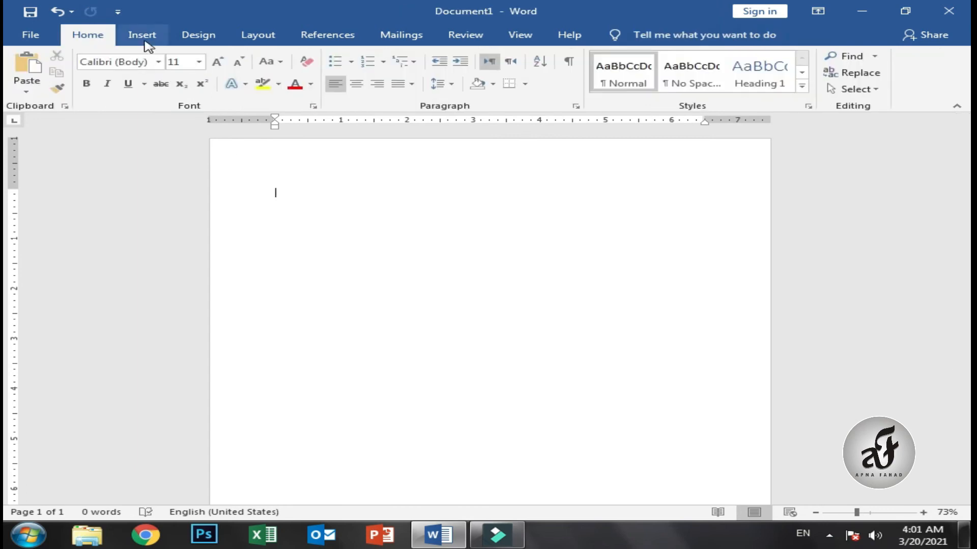
{"action": "left_click", "coordinate": [143, 37]}
{"action": "left_click", "coordinate": [68, 77]}
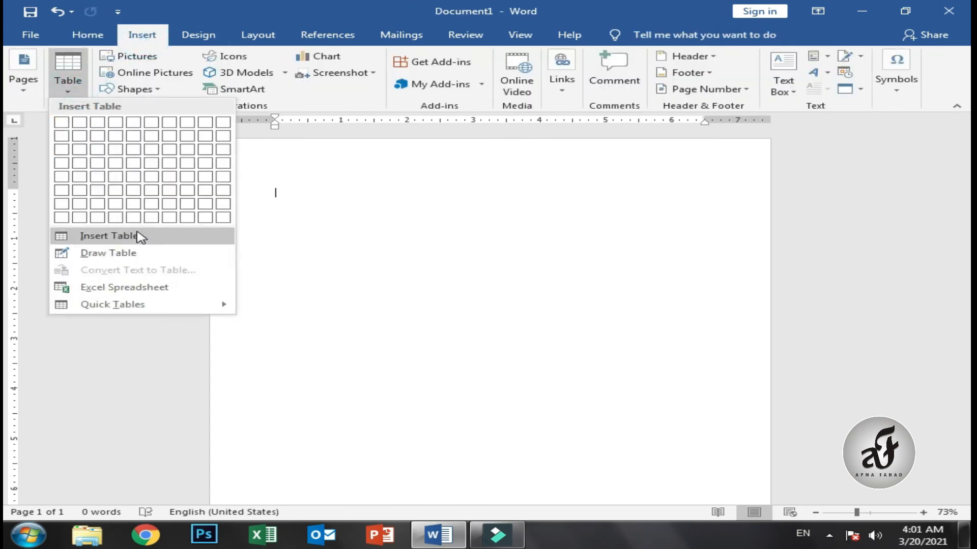
{"action": "left_click", "coordinate": [141, 237]}
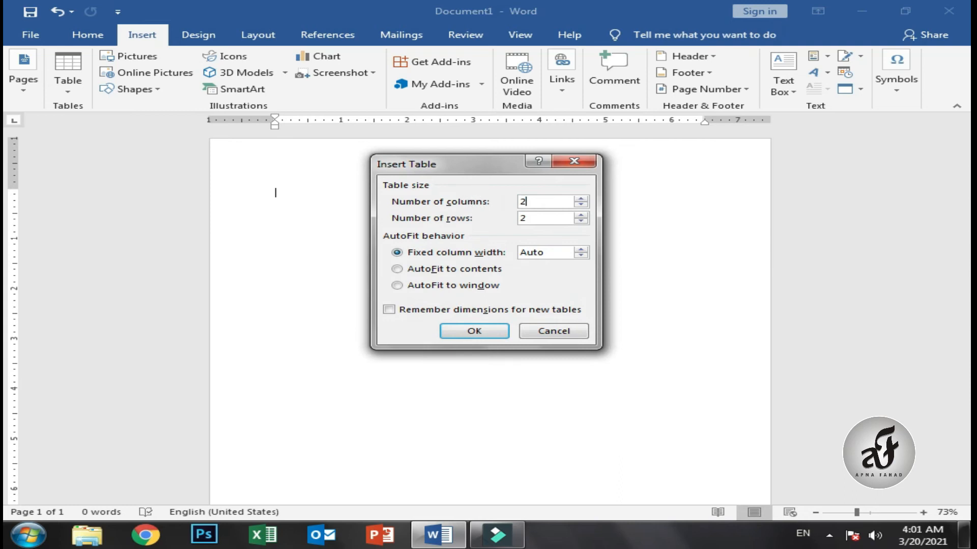
{"action": "double_click", "coordinate": [522, 218]}
{"action": "key", "text": "BackSpace"}
{"action": "type", "text": "50"}
{"action": "left_click", "coordinate": [469, 331]}
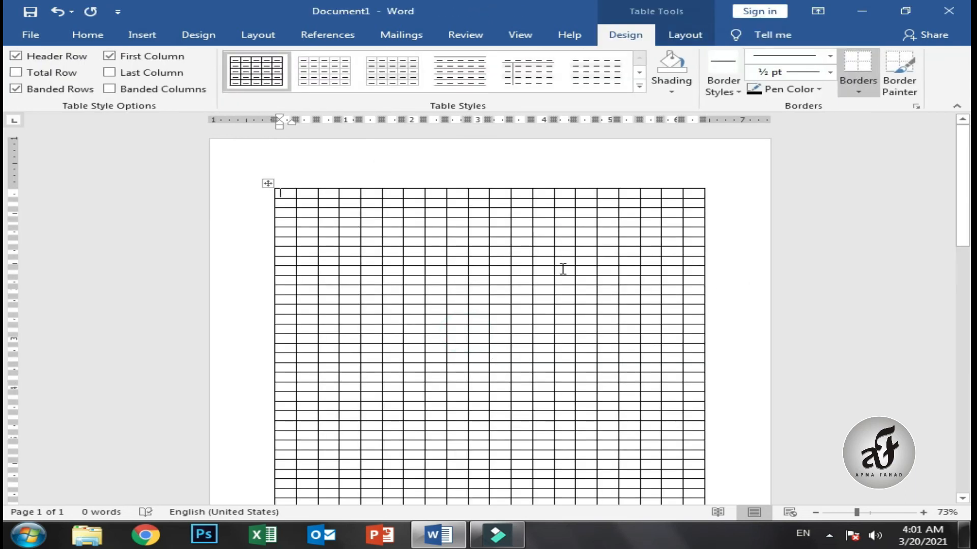
- Merge all cells of the table's first row into one header cell
{"action": "left_click_drag", "start_coordinate": [962, 203], "coordinate": [947, 336]}
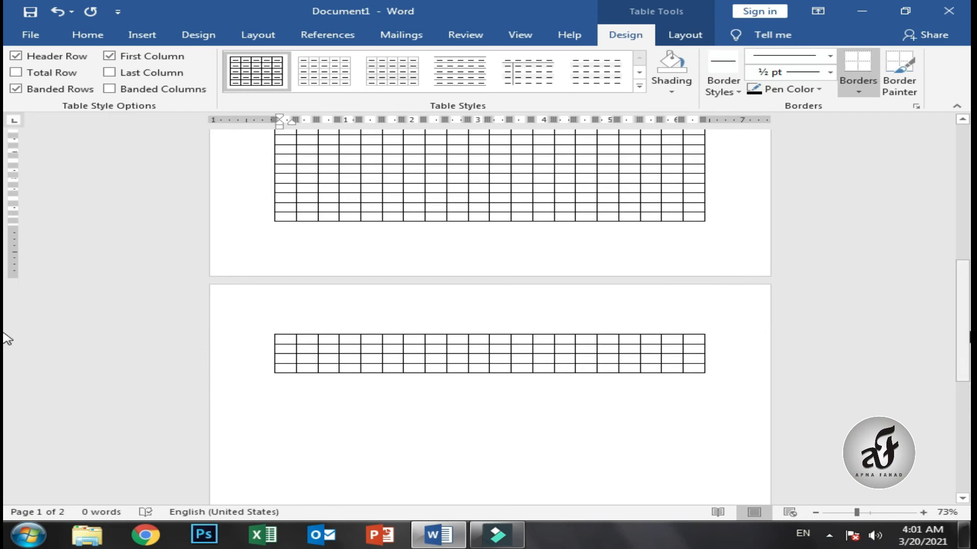
{"action": "left_click_drag", "start_coordinate": [967, 332], "coordinate": [967, 197]}
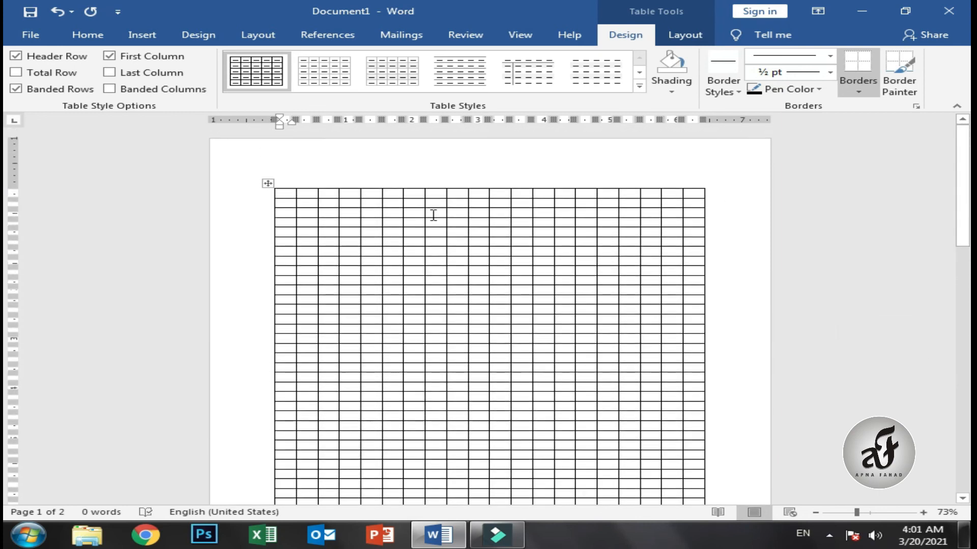
{"action": "left_click_drag", "start_coordinate": [289, 195], "coordinate": [704, 196]}
{"action": "left_click", "coordinate": [684, 35]}
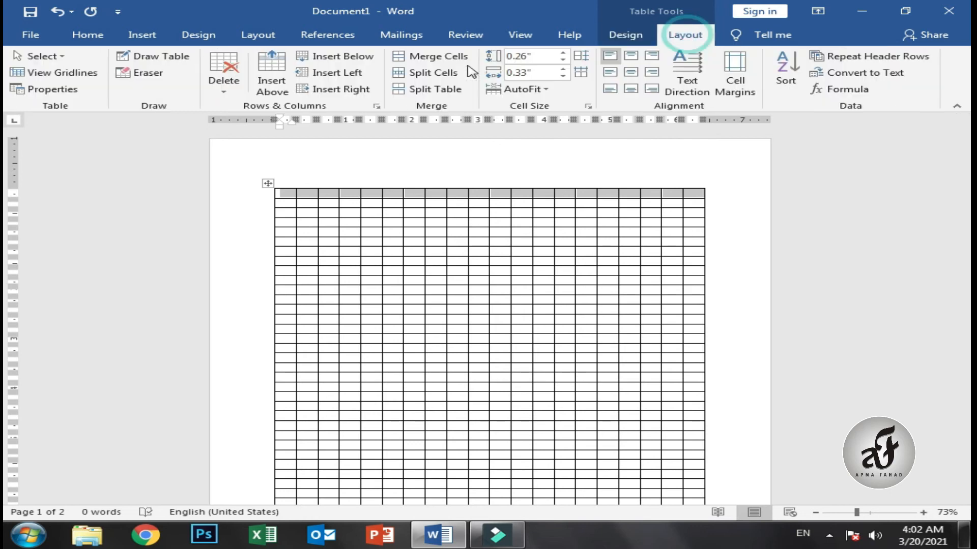
{"action": "left_click", "coordinate": [447, 57]}
- Enter "What you think" in the merged header cell and convert the text to uppercase
{"action": "left_click", "coordinate": [411, 188]}
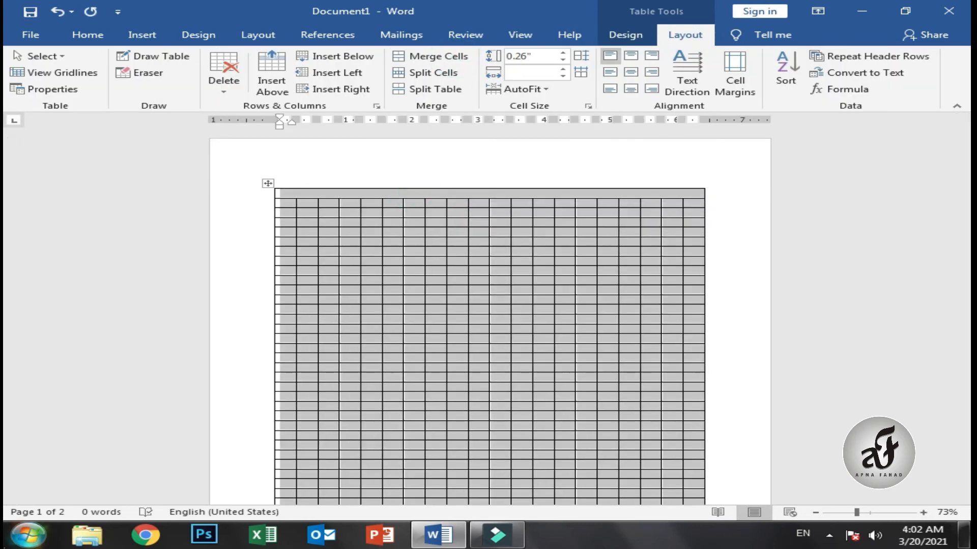
{"action": "left_click", "coordinate": [370, 198]}
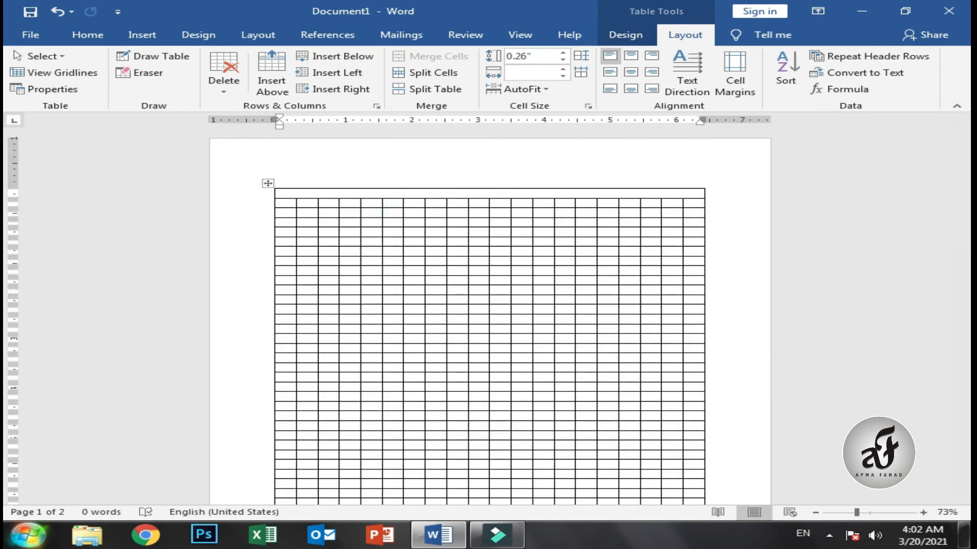
{"action": "type", "text": "what you h"}
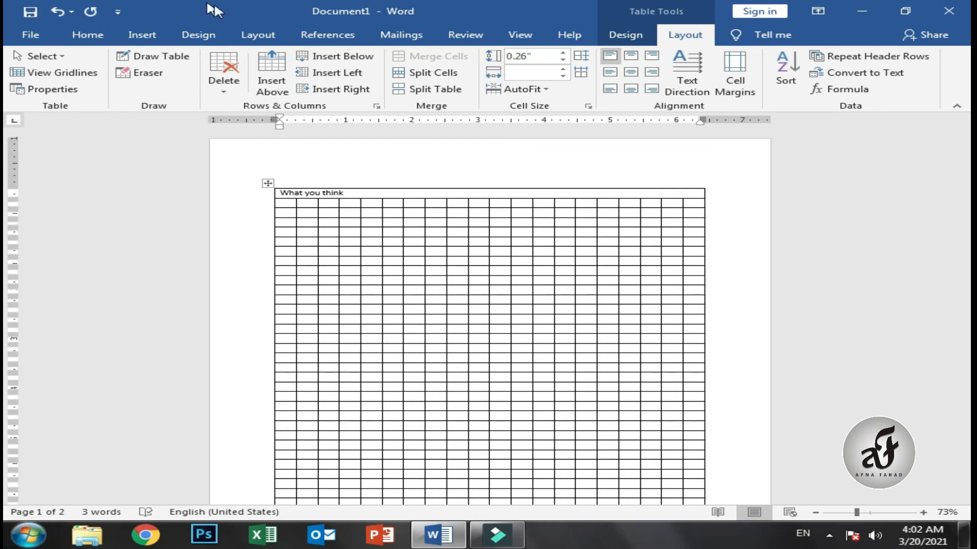
{"action": "left_click_drag", "start_coordinate": [350, 193], "coordinate": [219, 185]}
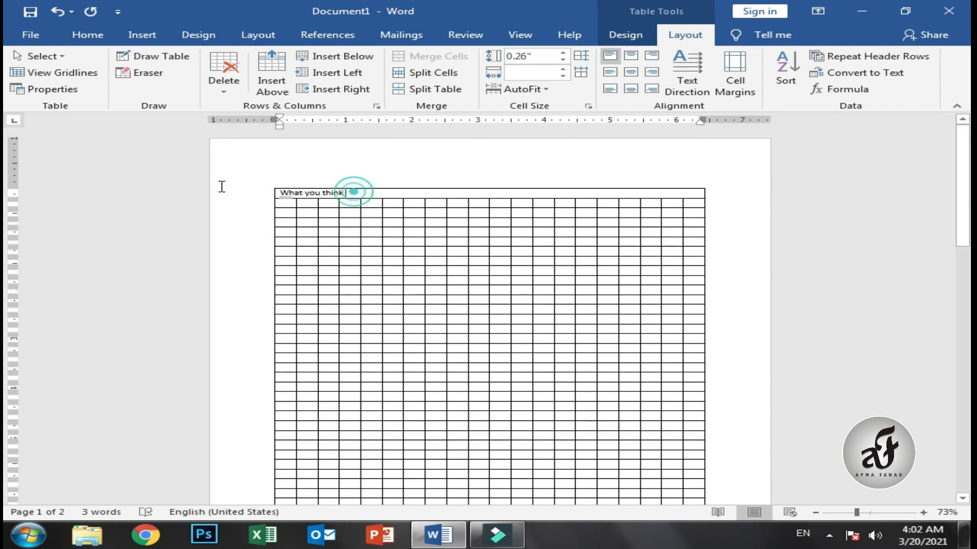
{"action": "left_click", "coordinate": [81, 36]}
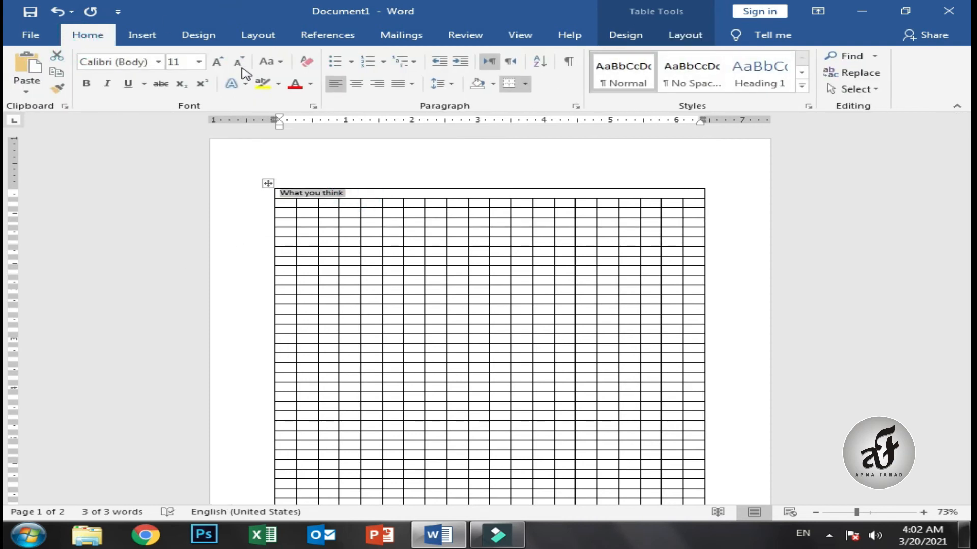
{"action": "left_click", "coordinate": [262, 64]}
{"action": "left_click", "coordinate": [300, 113]}
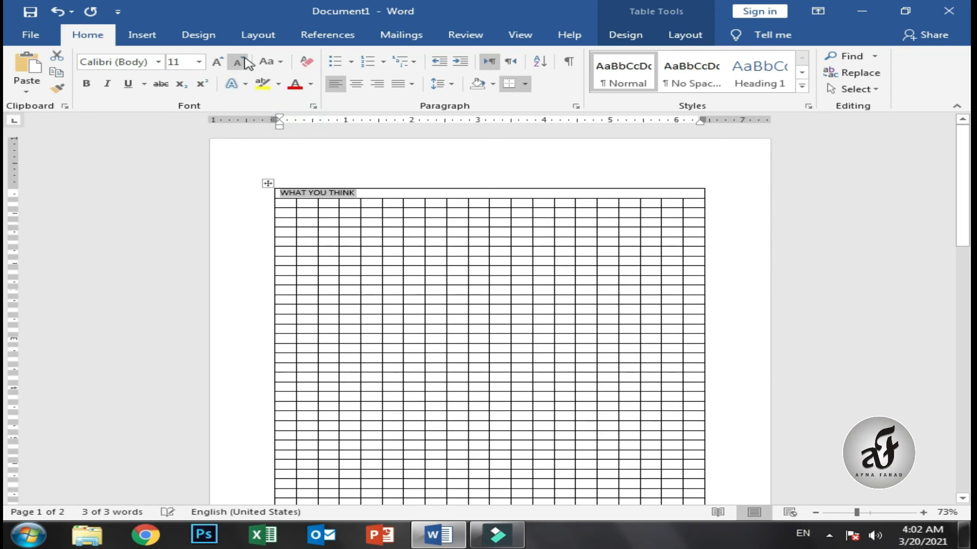
- Format the header text as 18 pt, centred and bold, and shade the header cell grey
{"action": "left_click", "coordinate": [218, 63]}
{"action": "left_click", "coordinate": [218, 63]}
{"action": "left_click", "coordinate": [217, 63]}
{"action": "left_click", "coordinate": [218, 63]}
{"action": "left_click", "coordinate": [354, 84]}
{"action": "left_click", "coordinate": [87, 83]}
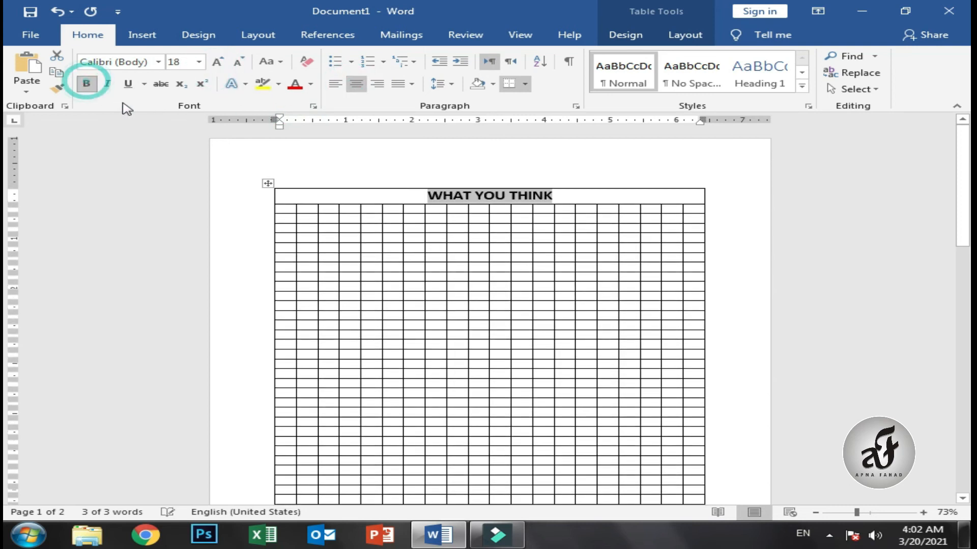
{"action": "left_click", "coordinate": [493, 84]}
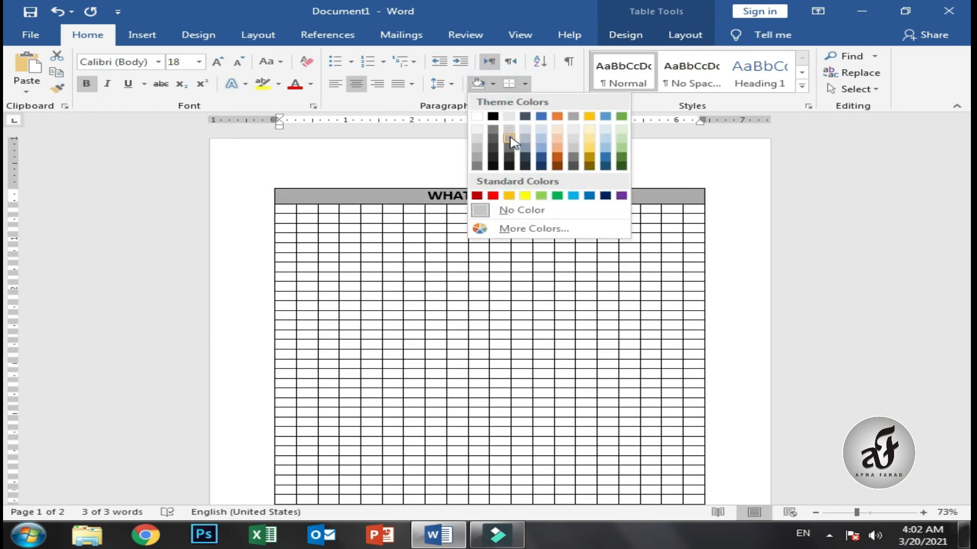
{"action": "left_click", "coordinate": [511, 137]}
- Set the header row to repeat on every page and check it on the second page
{"action": "left_click", "coordinate": [686, 35]}
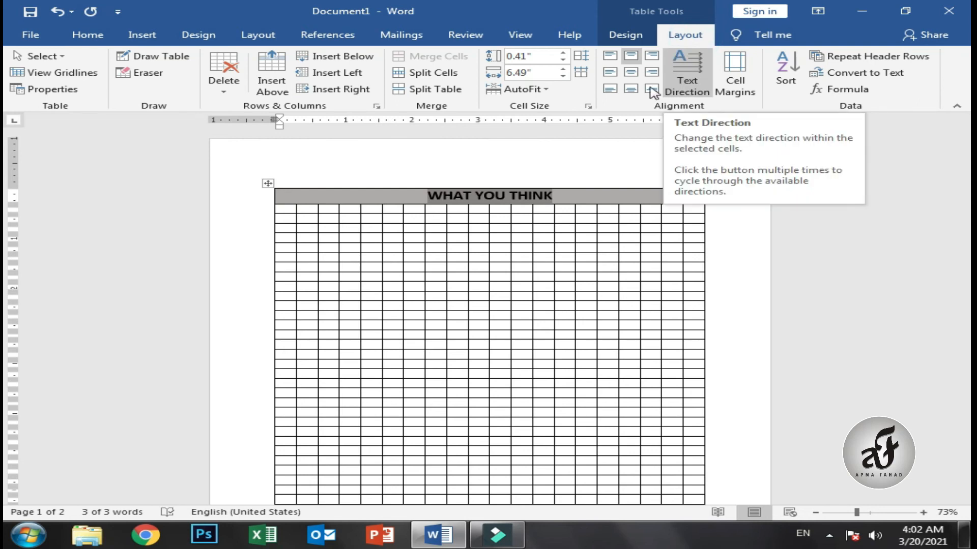
{"action": "left_click", "coordinate": [599, 194]}
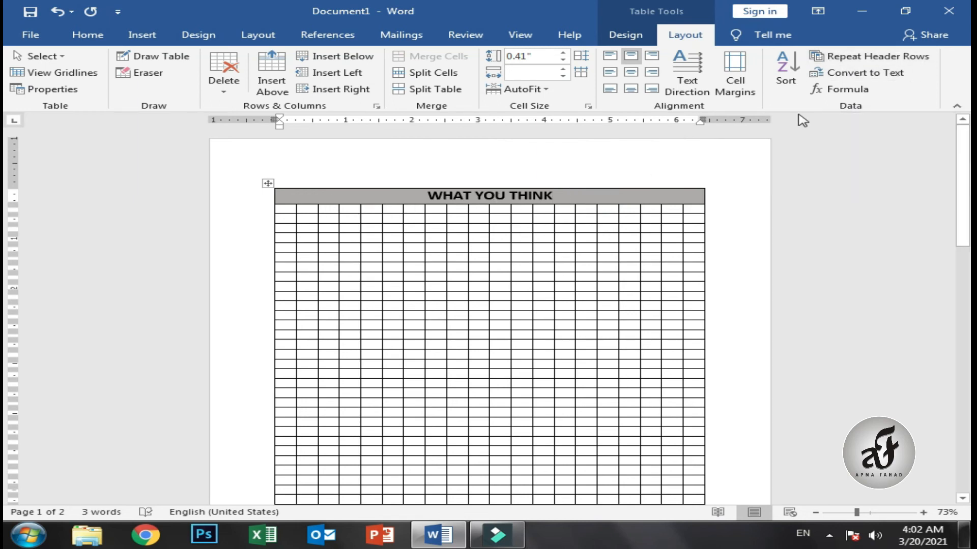
{"action": "left_click", "coordinate": [838, 64]}
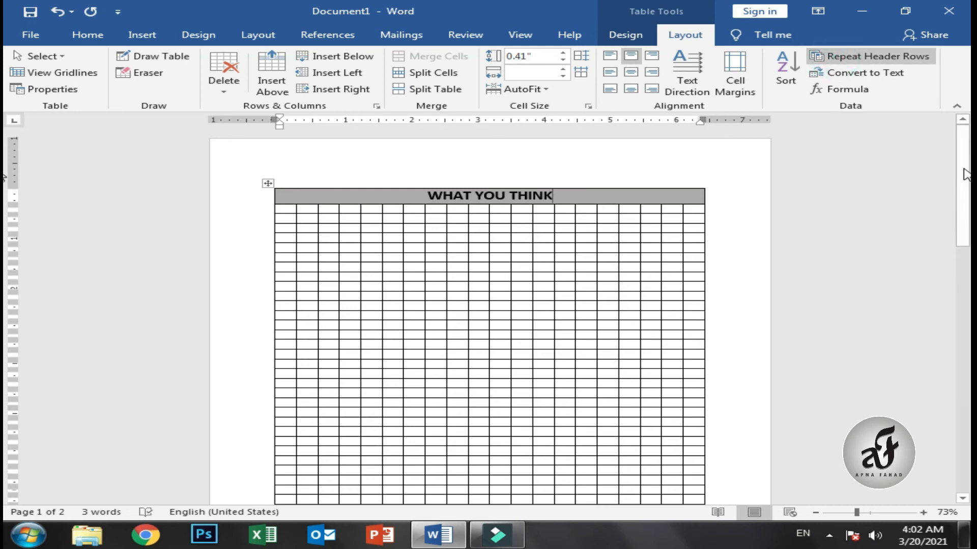
{"action": "left_click_drag", "start_coordinate": [966, 180], "coordinate": [965, 310]}
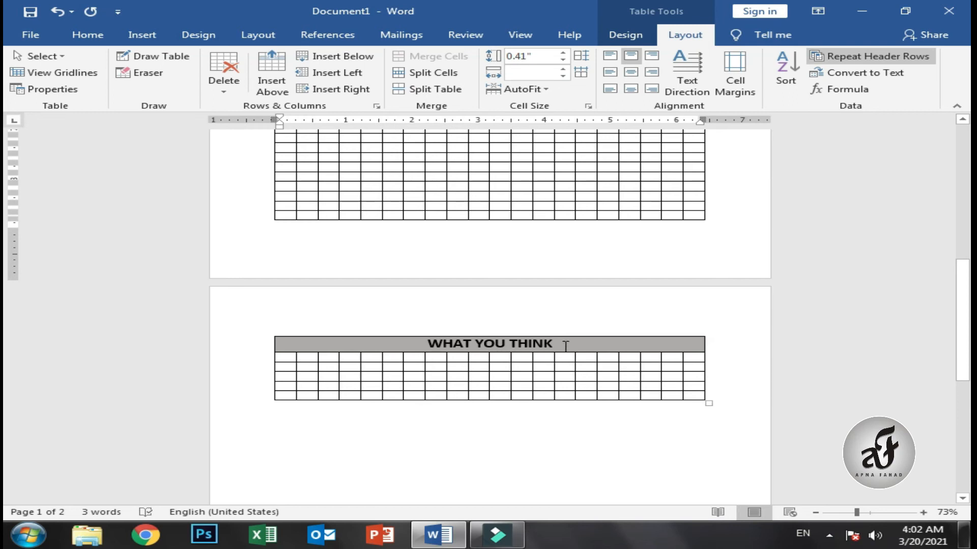
{"action": "left_click_drag", "start_coordinate": [968, 327], "coordinate": [969, 177]}
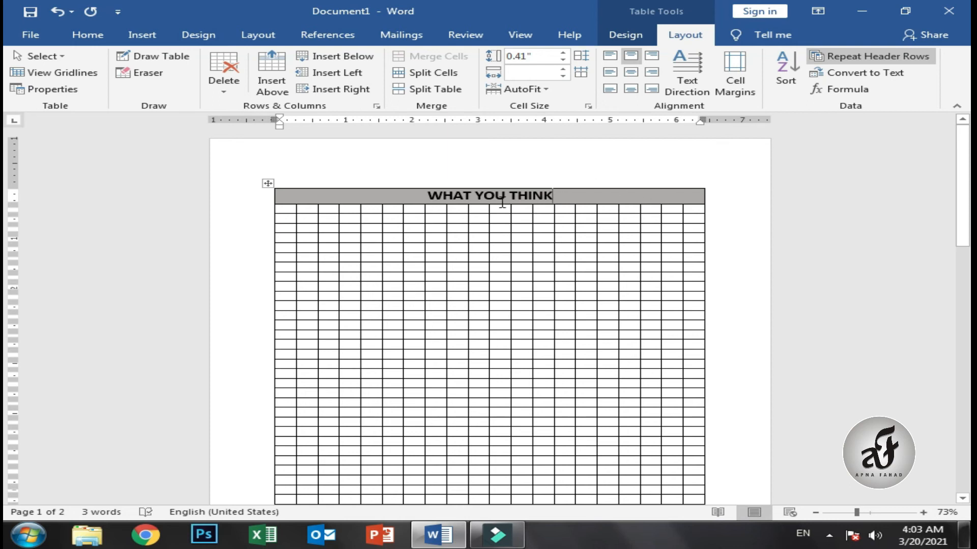
- Delete the large table and insert a new table with 3 columns and 1 row
{"action": "left_click", "coordinate": [268, 183]}
{"action": "key", "text": "BackSpace"}
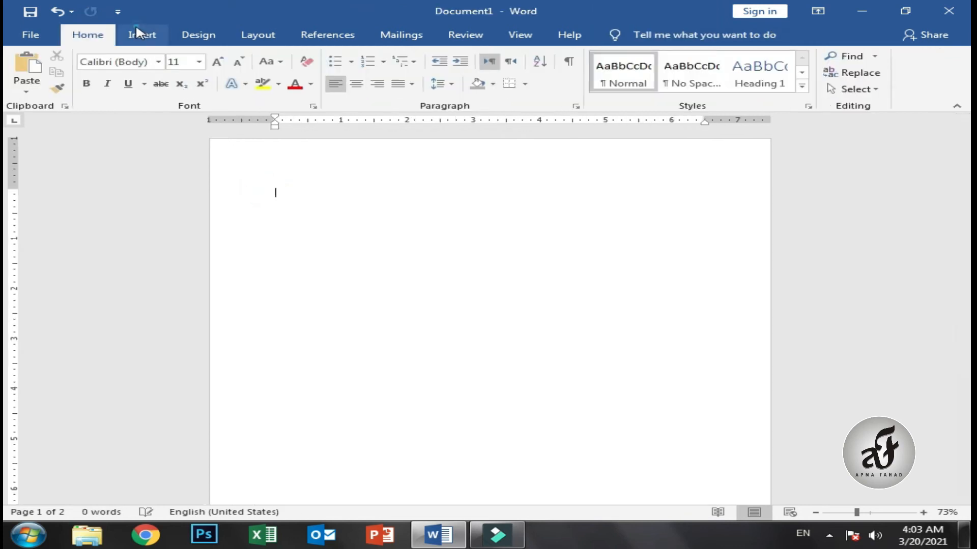
{"action": "left_click", "coordinate": [141, 35]}
{"action": "left_click", "coordinate": [80, 81]}
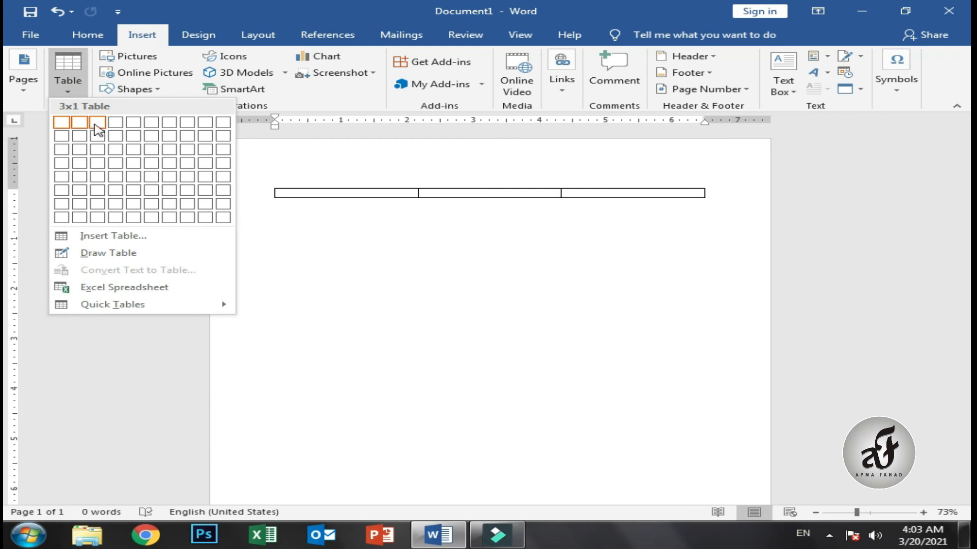
{"action": "left_click", "coordinate": [94, 127]}
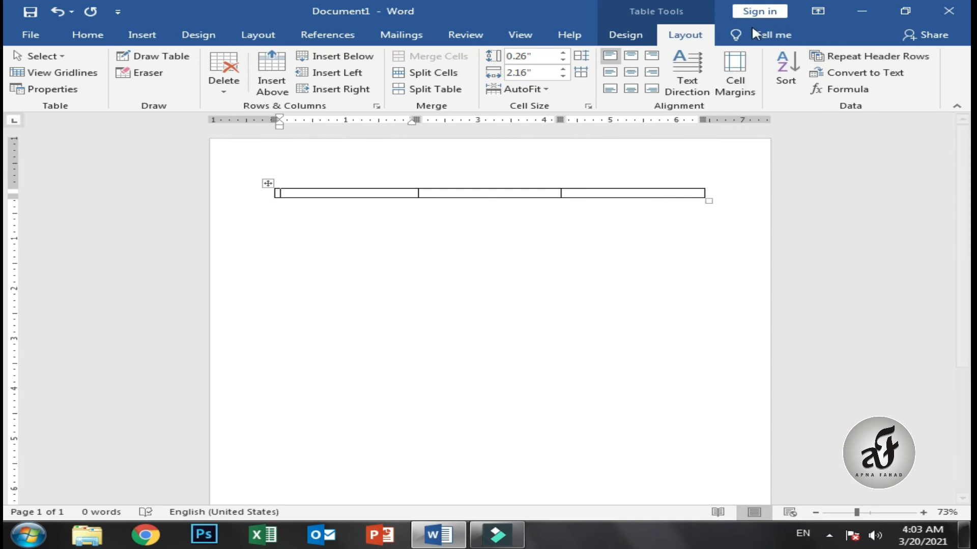
- Open the options for converting the table to text and cancel them
{"action": "left_click", "coordinate": [876, 77]}
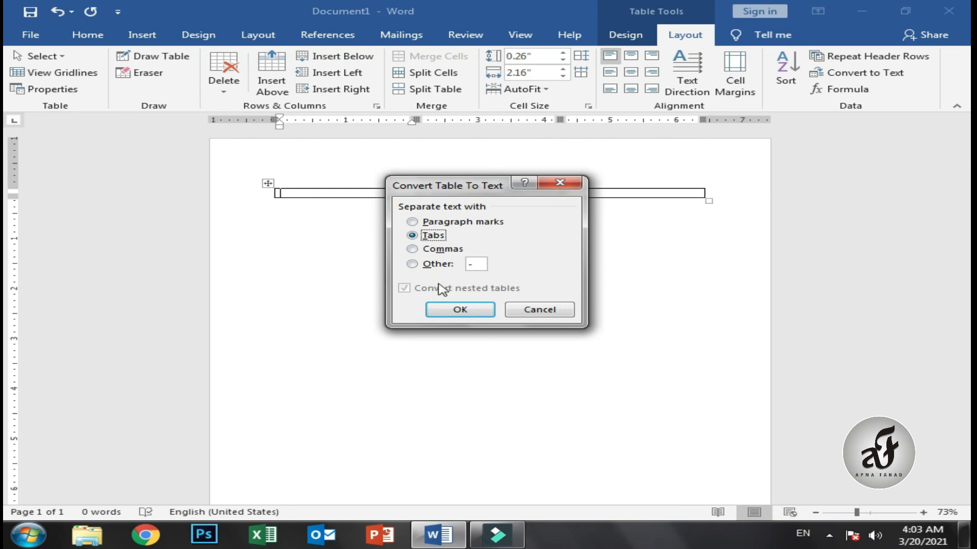
{"action": "left_click", "coordinate": [540, 311]}
- Enter 5 in both the first and the second cell of the one-row table
{"action": "left_click", "coordinate": [350, 193]}
{"action": "left_click", "coordinate": [438, 194]}
{"action": "left_click", "coordinate": [596, 194]}
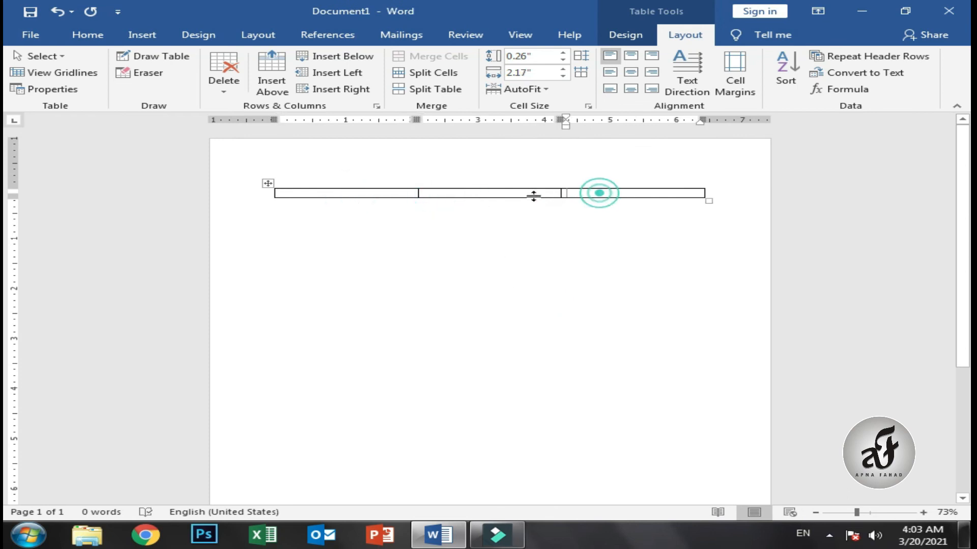
{"action": "left_click", "coordinate": [376, 193]}
{"action": "type", "text": "5"}
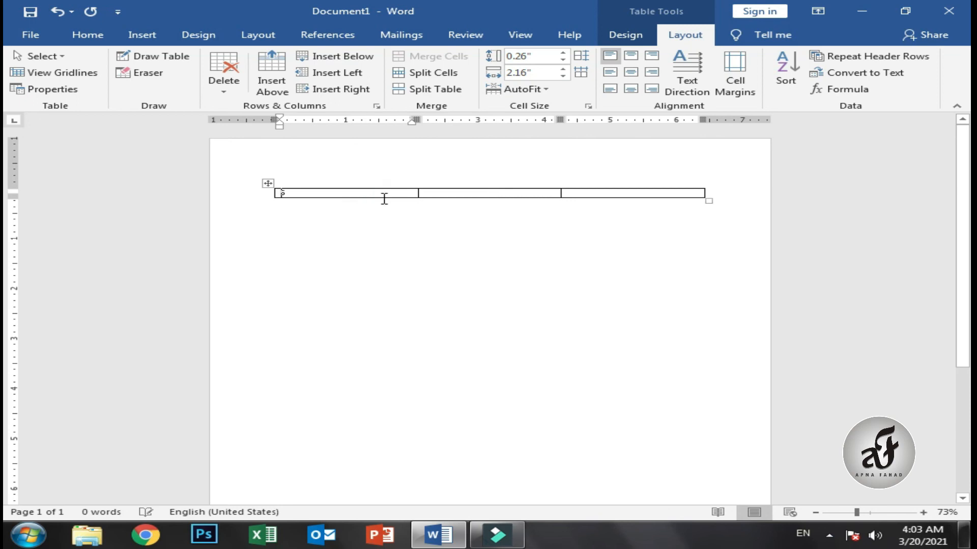
{"action": "double_click", "coordinate": [489, 194]}
{"action": "type", "text": "5"}
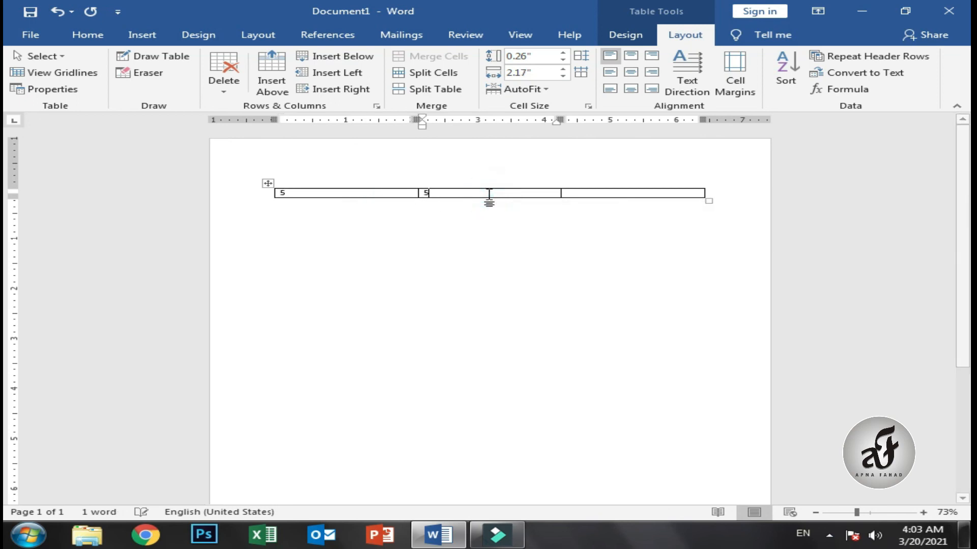
- Insert the formula =SUM(LEFT) in the third cell to add up the two numbers
{"action": "left_click", "coordinate": [579, 194]}
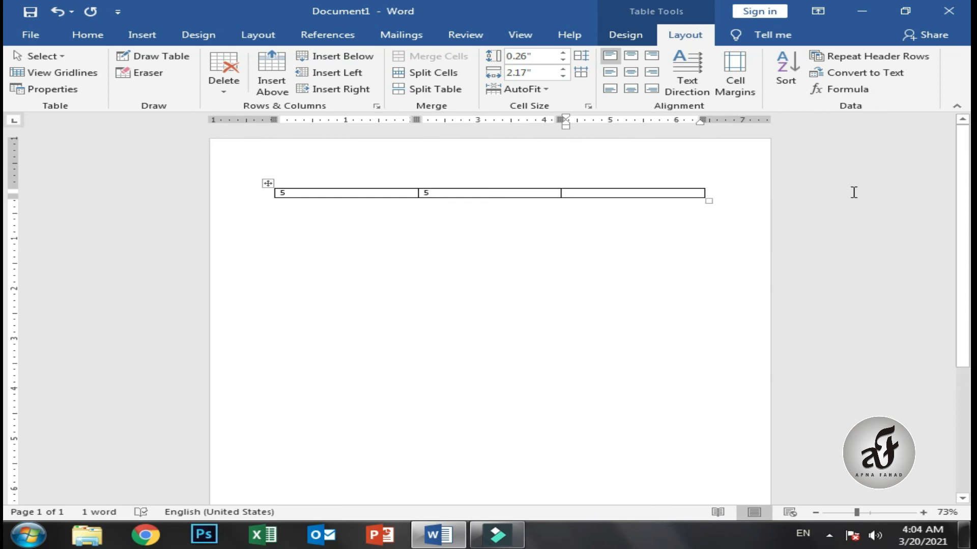
{"action": "left_click", "coordinate": [850, 90]}
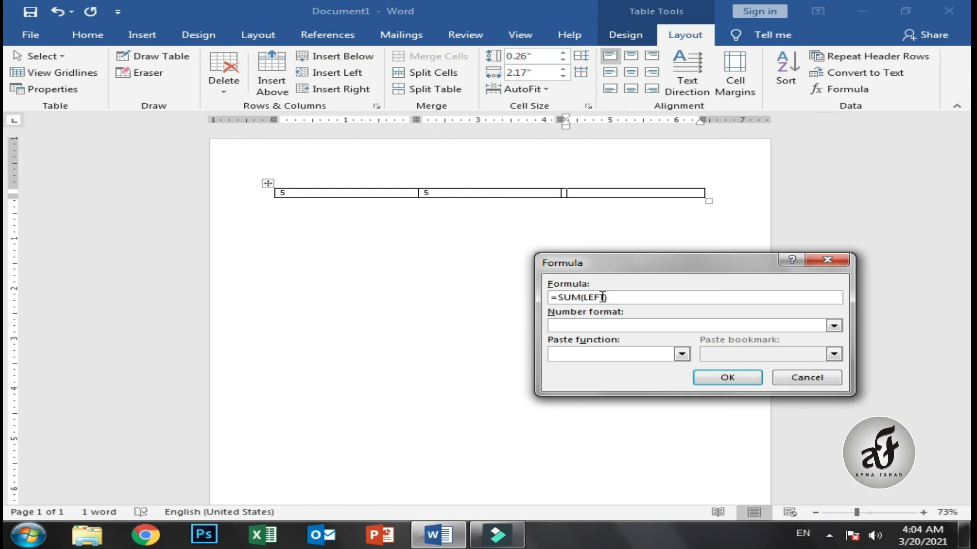
{"action": "left_click", "coordinate": [727, 378]}
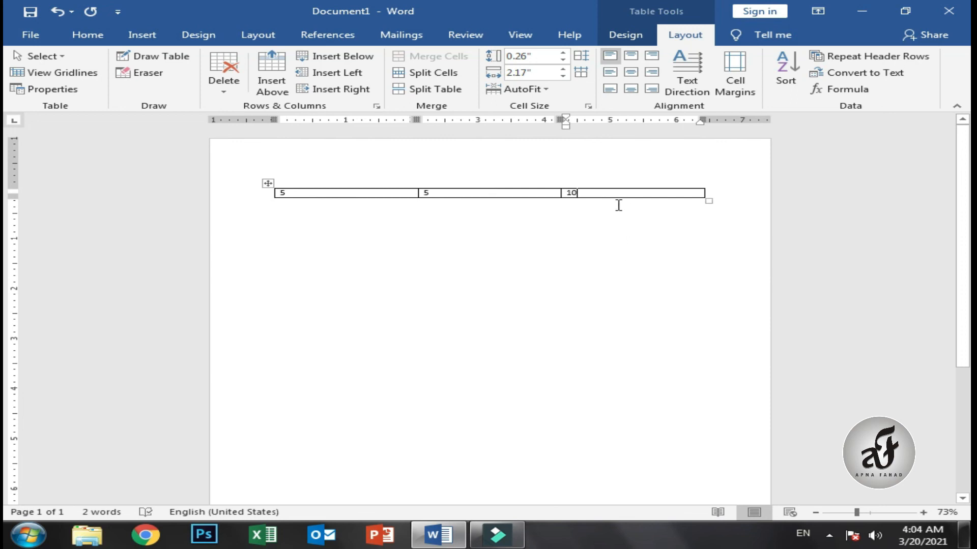
- Copy the one-row table and paste the copy below the original
{"action": "left_click", "coordinate": [267, 183]}
{"action": "key", "text": "ctrl+c"}
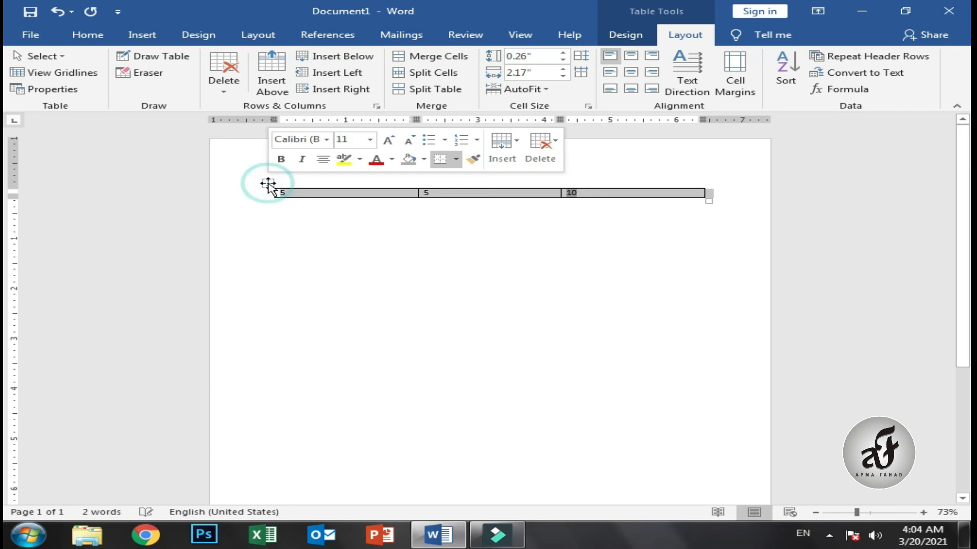
{"action": "left_click", "coordinate": [292, 206]}
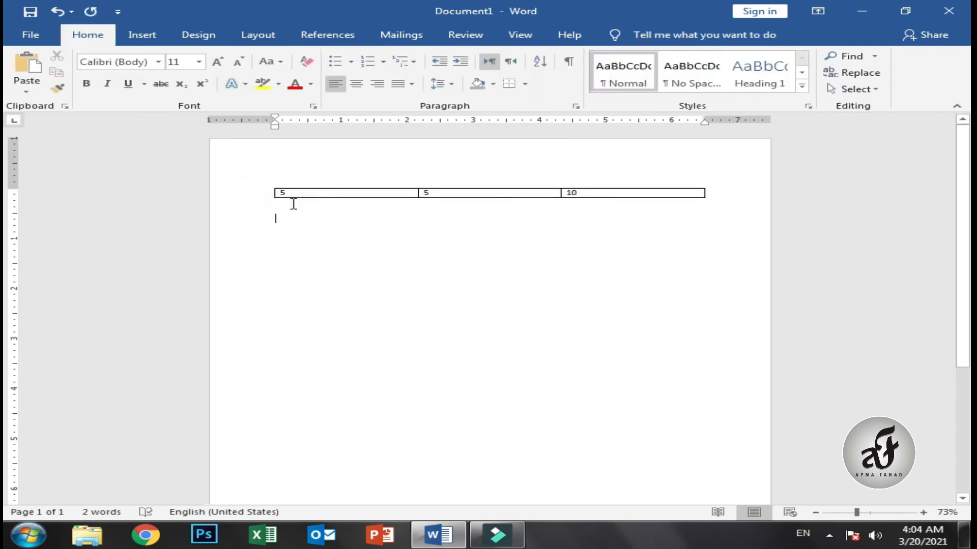
{"action": "key", "text": "ctrl+v"}
- Clear the first cell of the copied table and insert the formula =sum(right) there
{"action": "left_click", "coordinate": [360, 218]}
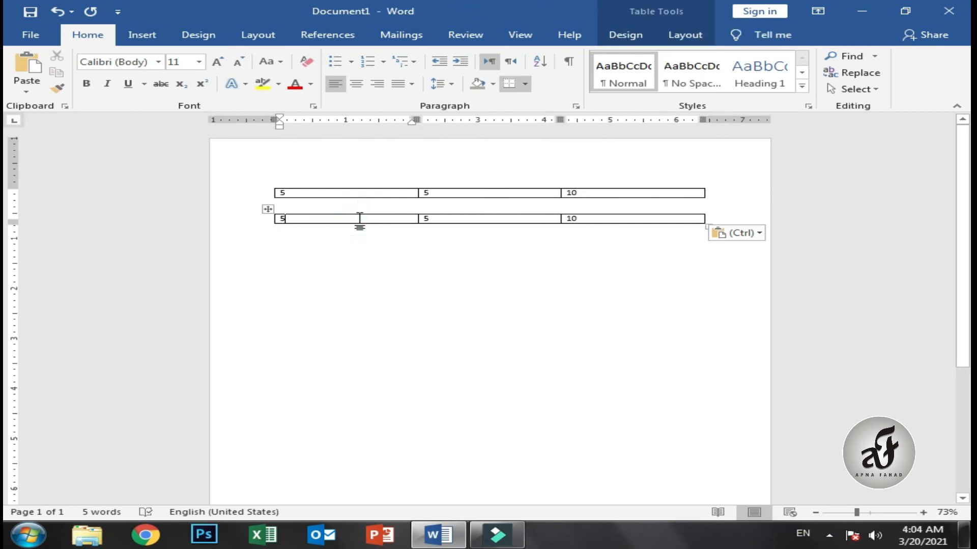
{"action": "key", "text": "BackSpace"}
{"action": "left_click", "coordinate": [702, 35]}
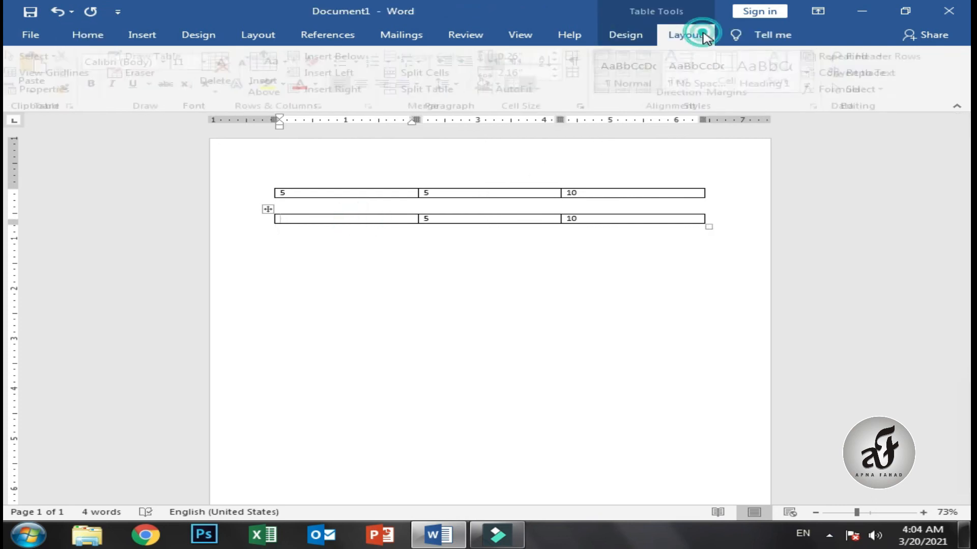
{"action": "left_click", "coordinate": [828, 91]}
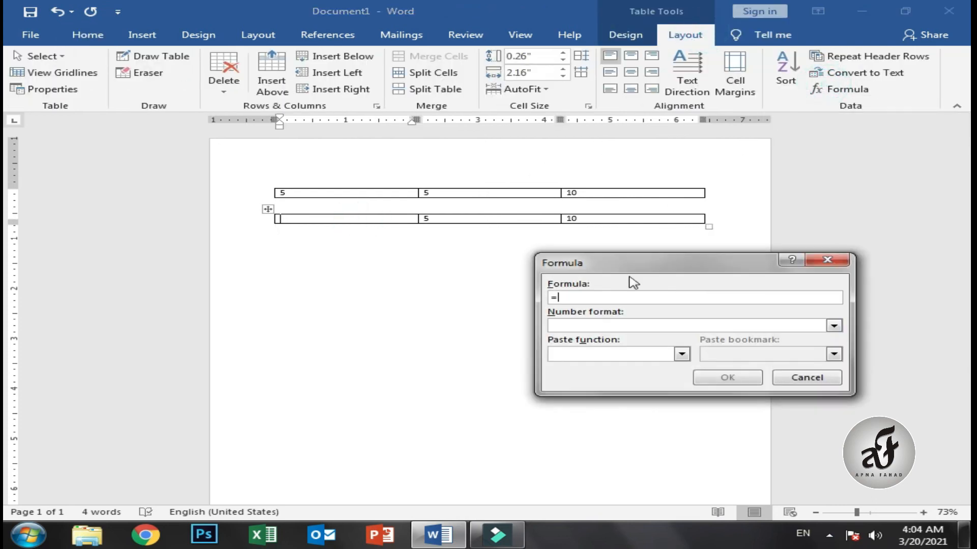
{"action": "type", "text": "sum"}
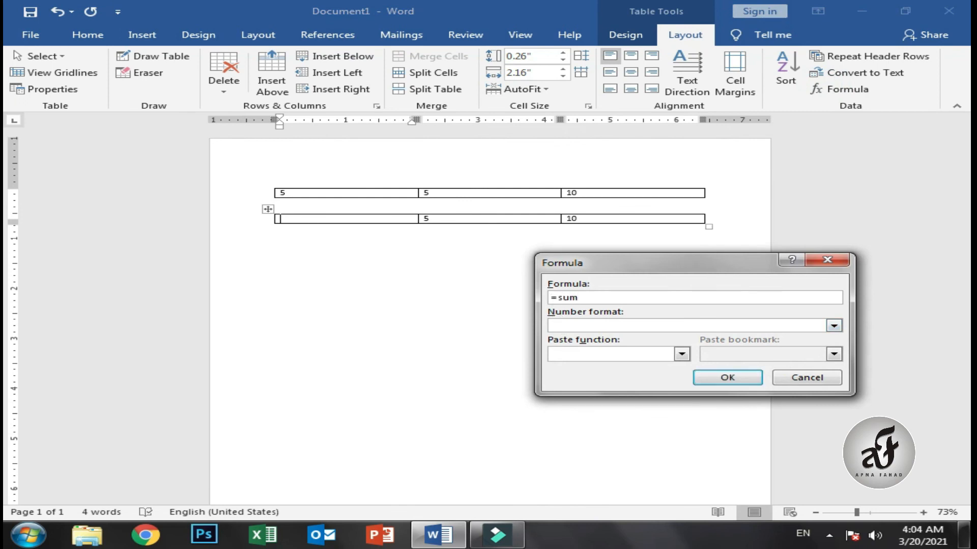
{"action": "type", "text": "(right)"}
{"action": "left_click", "coordinate": [715, 380]}
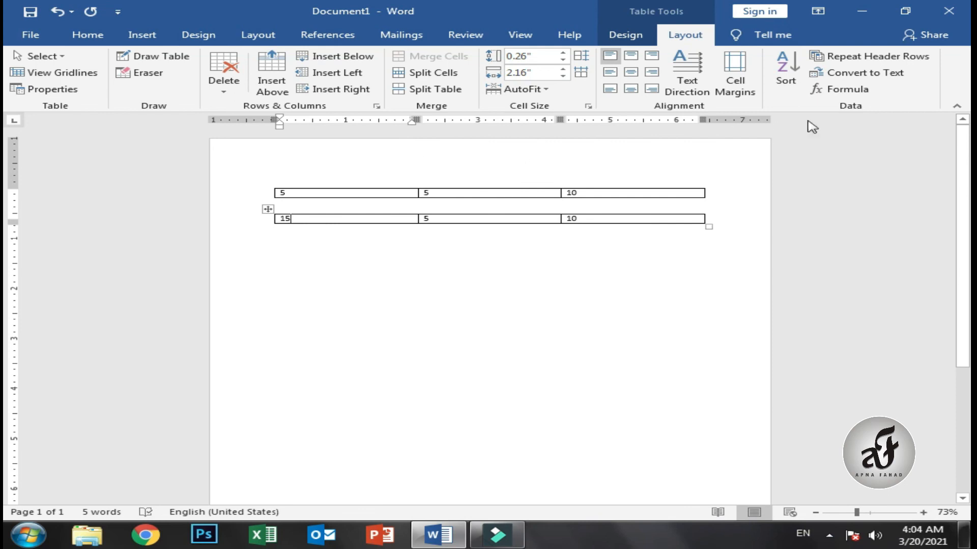
- Examine the functions offered for table formulas, then cancel the formula settings
{"action": "left_click", "coordinate": [846, 90]}
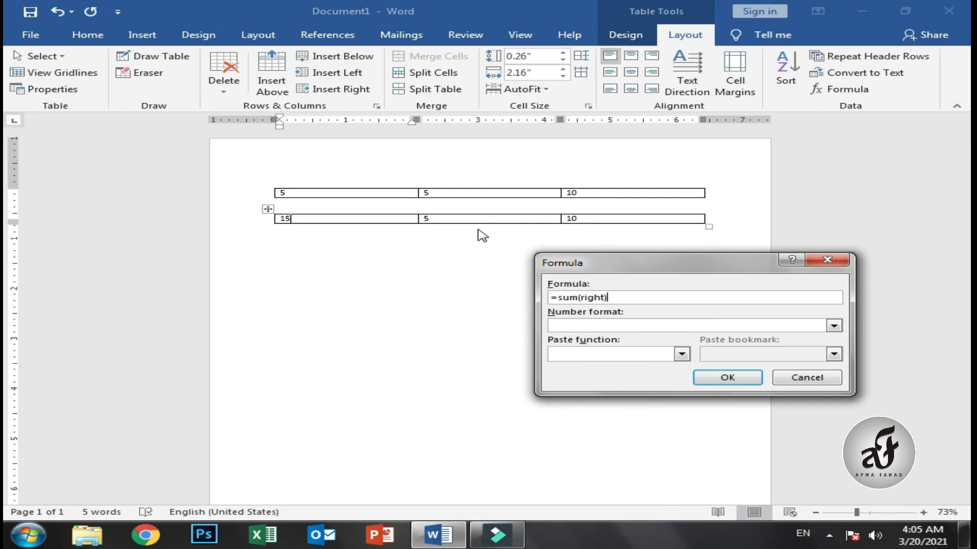
{"action": "left_click", "coordinate": [687, 357]}
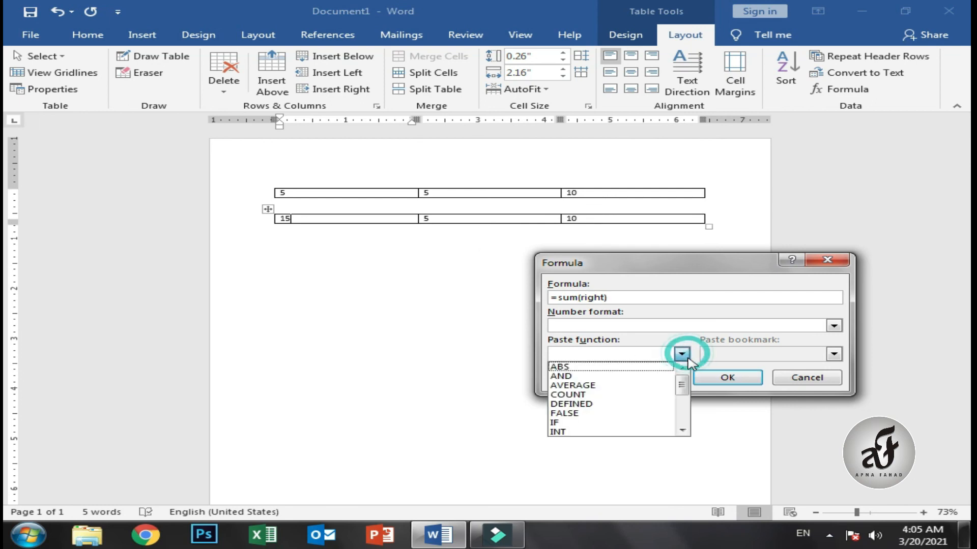
{"action": "mouse_move", "coordinate": [682, 393]}
{"action": "left_mouse_down"}
{"action": "mouse_move", "coordinate": [681, 430]}
{"action": "mouse_move", "coordinate": [681, 378]}
{"action": "left_mouse_up"}
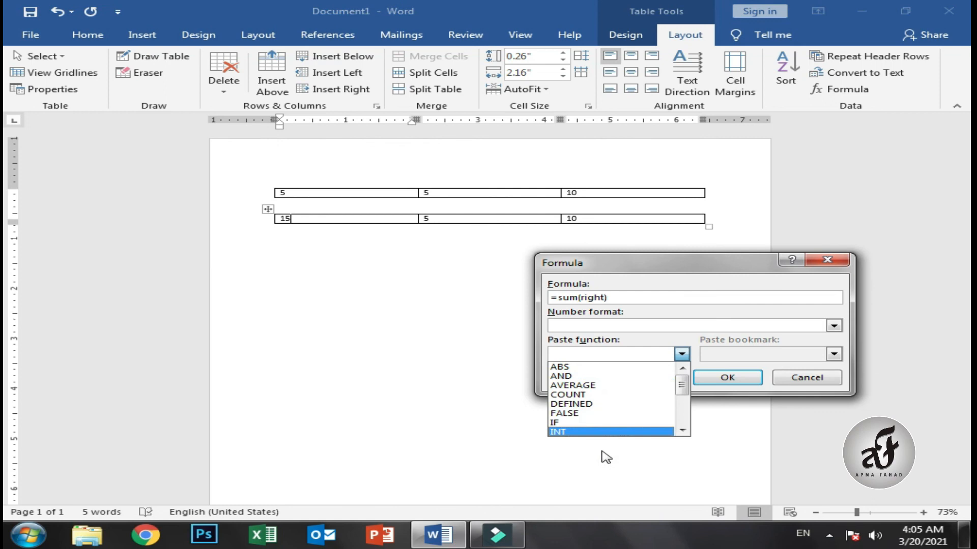
{"action": "mouse_move", "coordinate": [689, 388]}
{"action": "left_mouse_down"}
{"action": "mouse_move", "coordinate": [689, 422]}
{"action": "mouse_move", "coordinate": [682, 383]}
{"action": "mouse_move", "coordinate": [678, 411]}
{"action": "mouse_move", "coordinate": [682, 375]}
{"action": "left_mouse_up"}
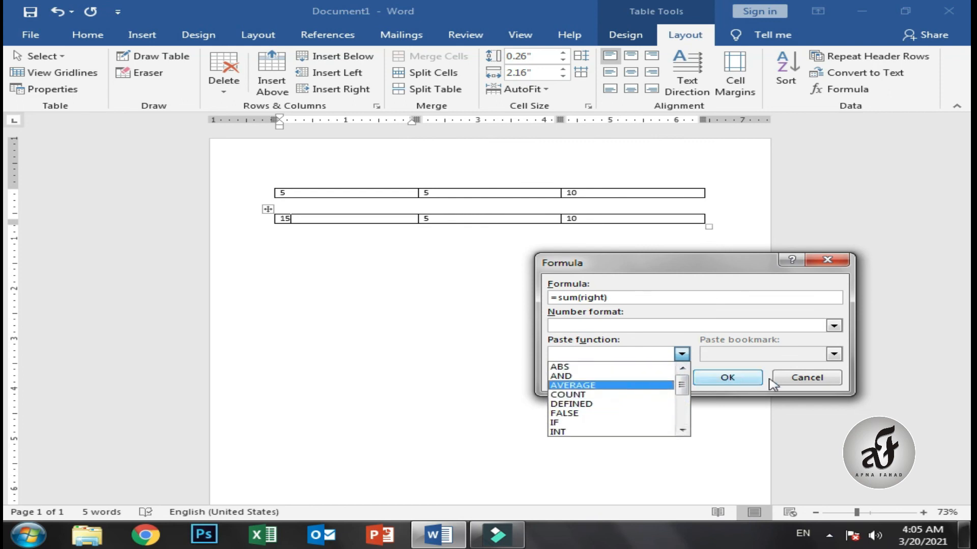
{"action": "left_click", "coordinate": [773, 342]}
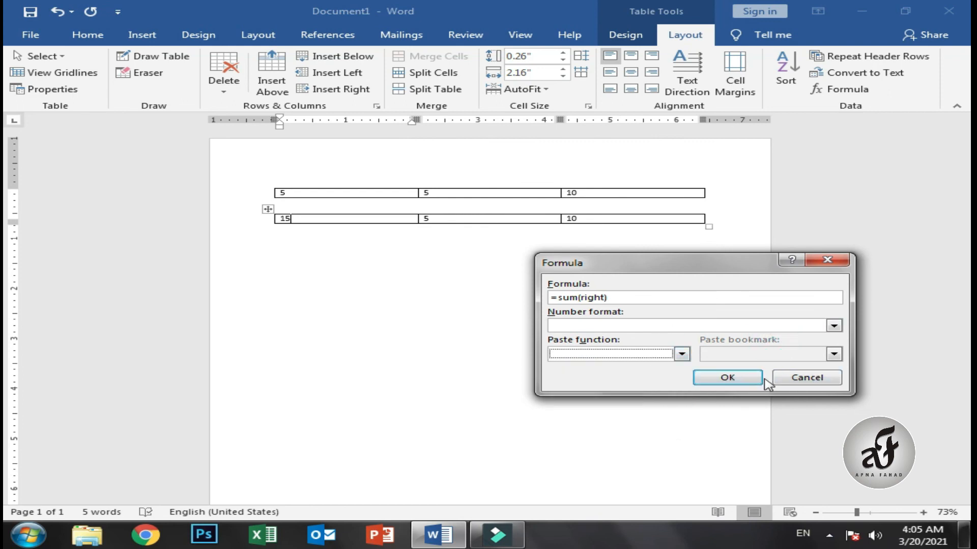
{"action": "left_click", "coordinate": [801, 378]}
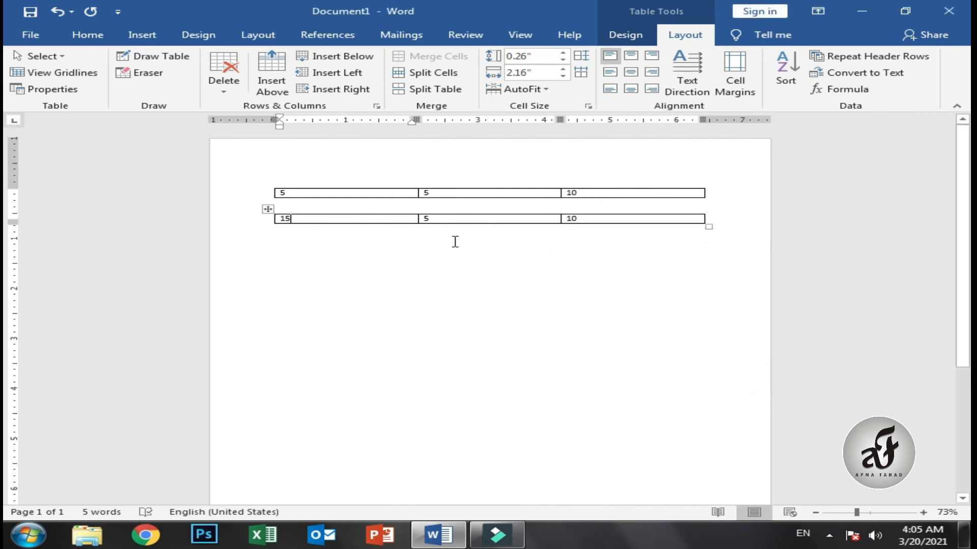